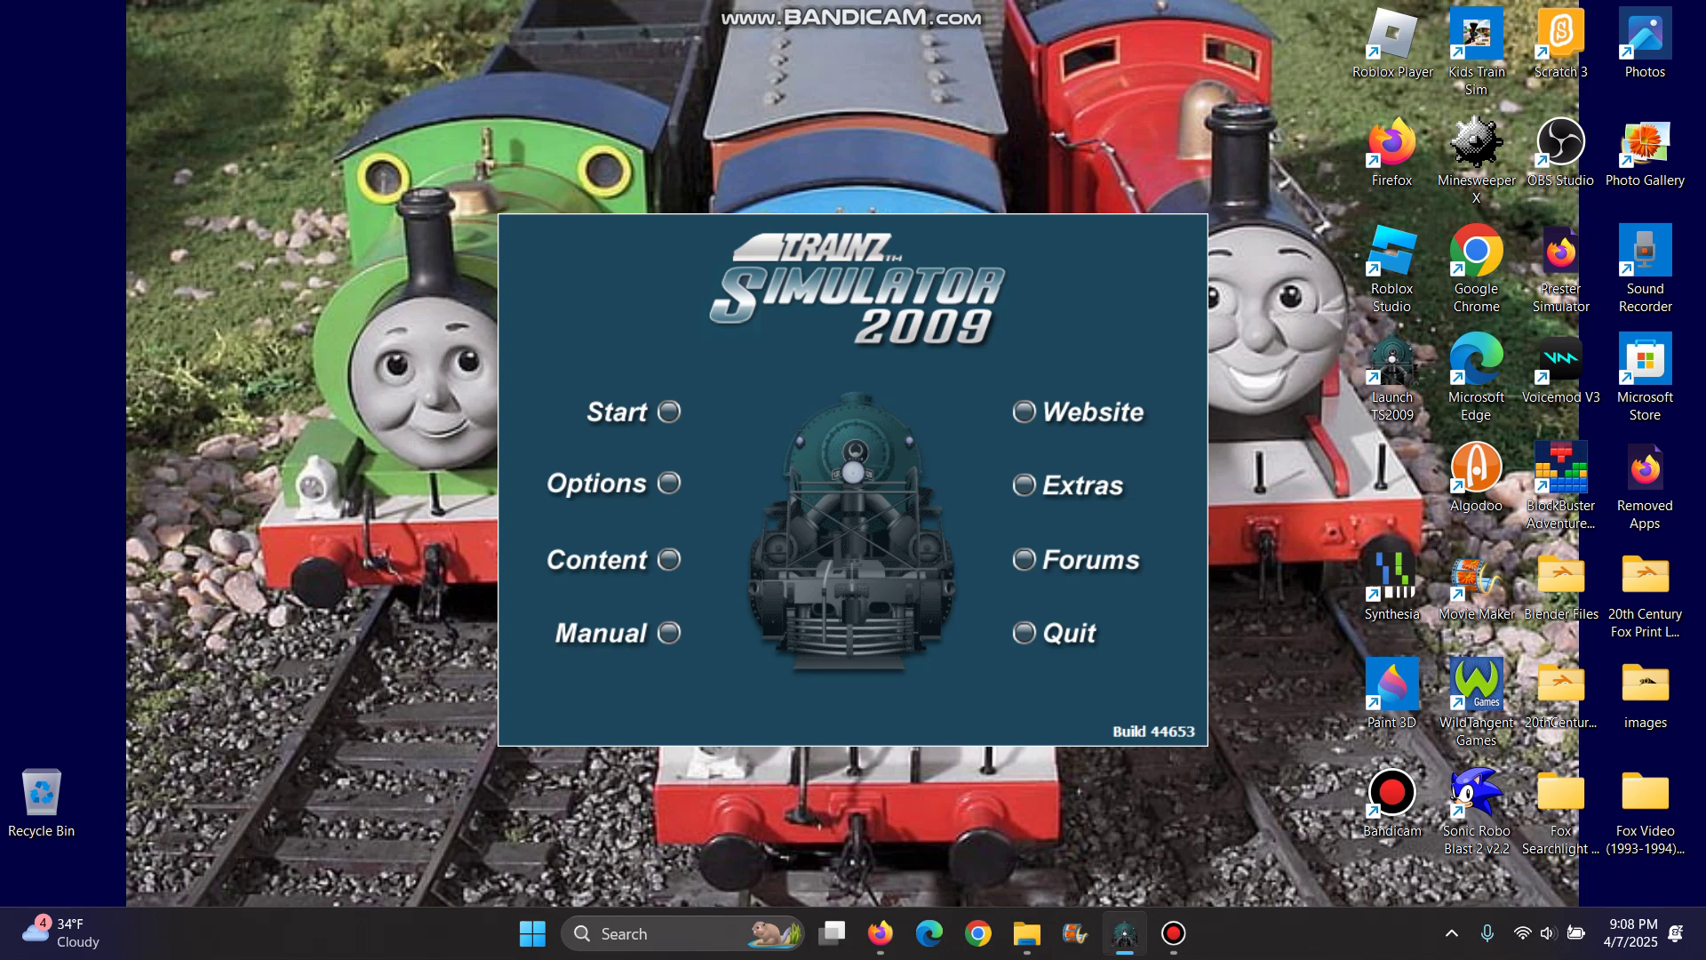
Lower the system volume to 30
key(XF86AudioLowerVolume)
key(XF86AudioLowerVolume)
key(XF86AudioLowerVolume)
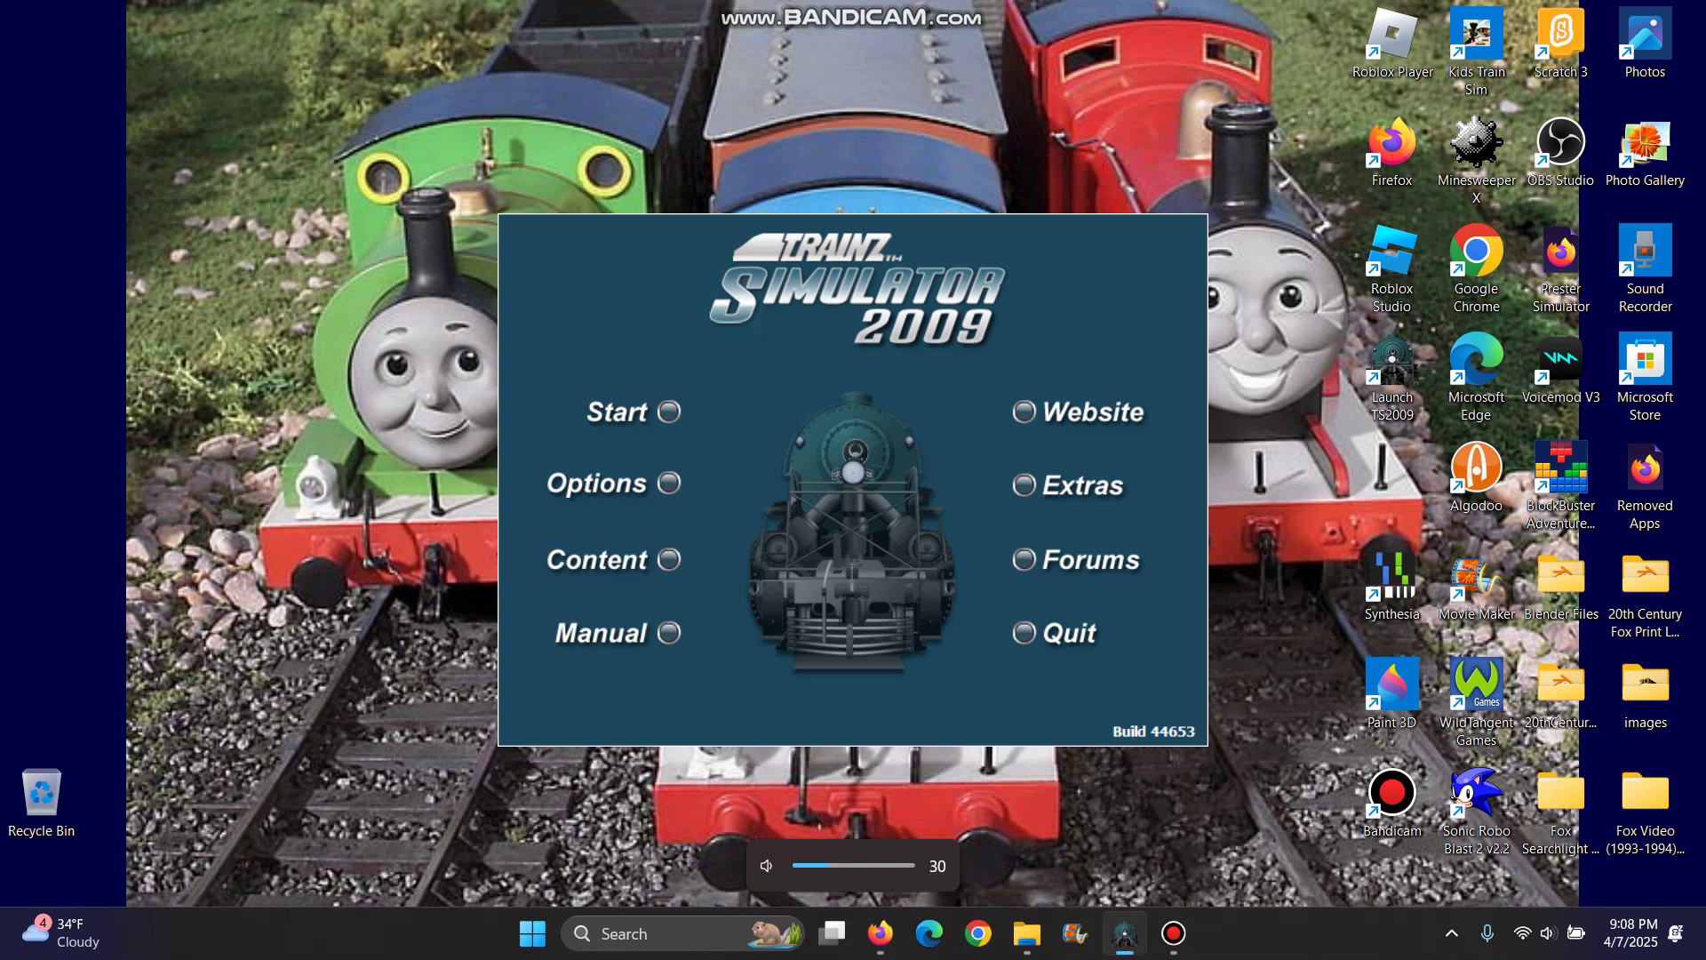
Switch to Firefox and browse the deanforestworks Locomotives page for James the GSWR Engine
mouse_move(879, 933)
click(880, 826)
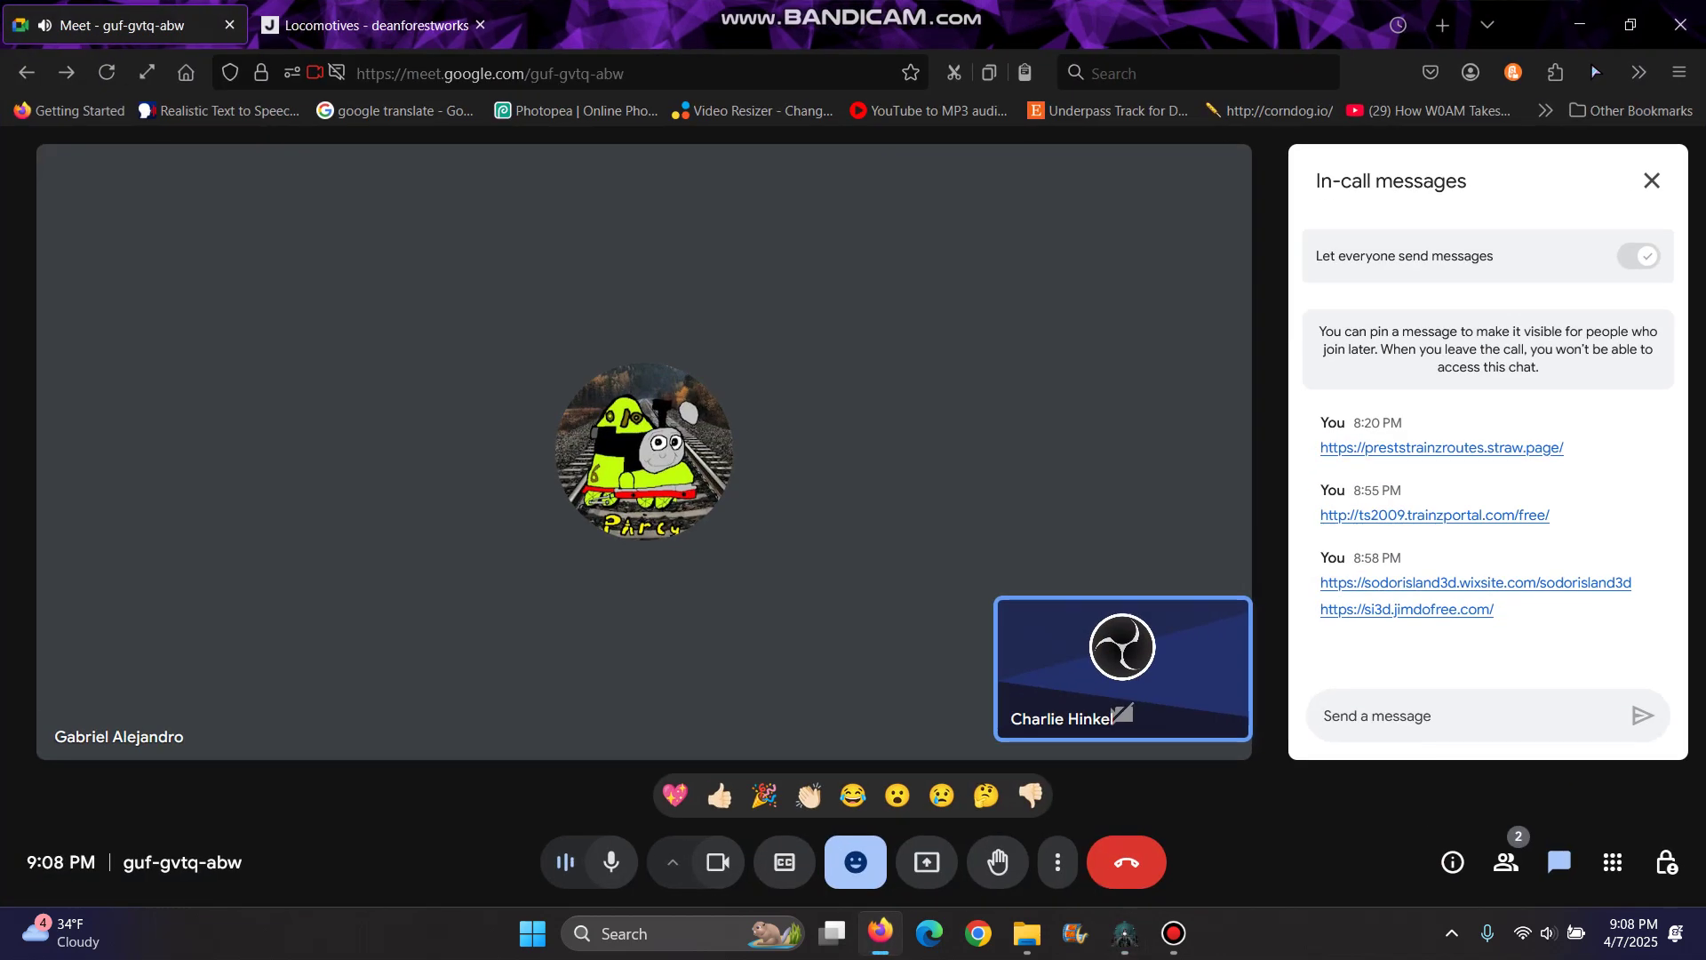
click(374, 25)
scroll(834, 400, down, 1)
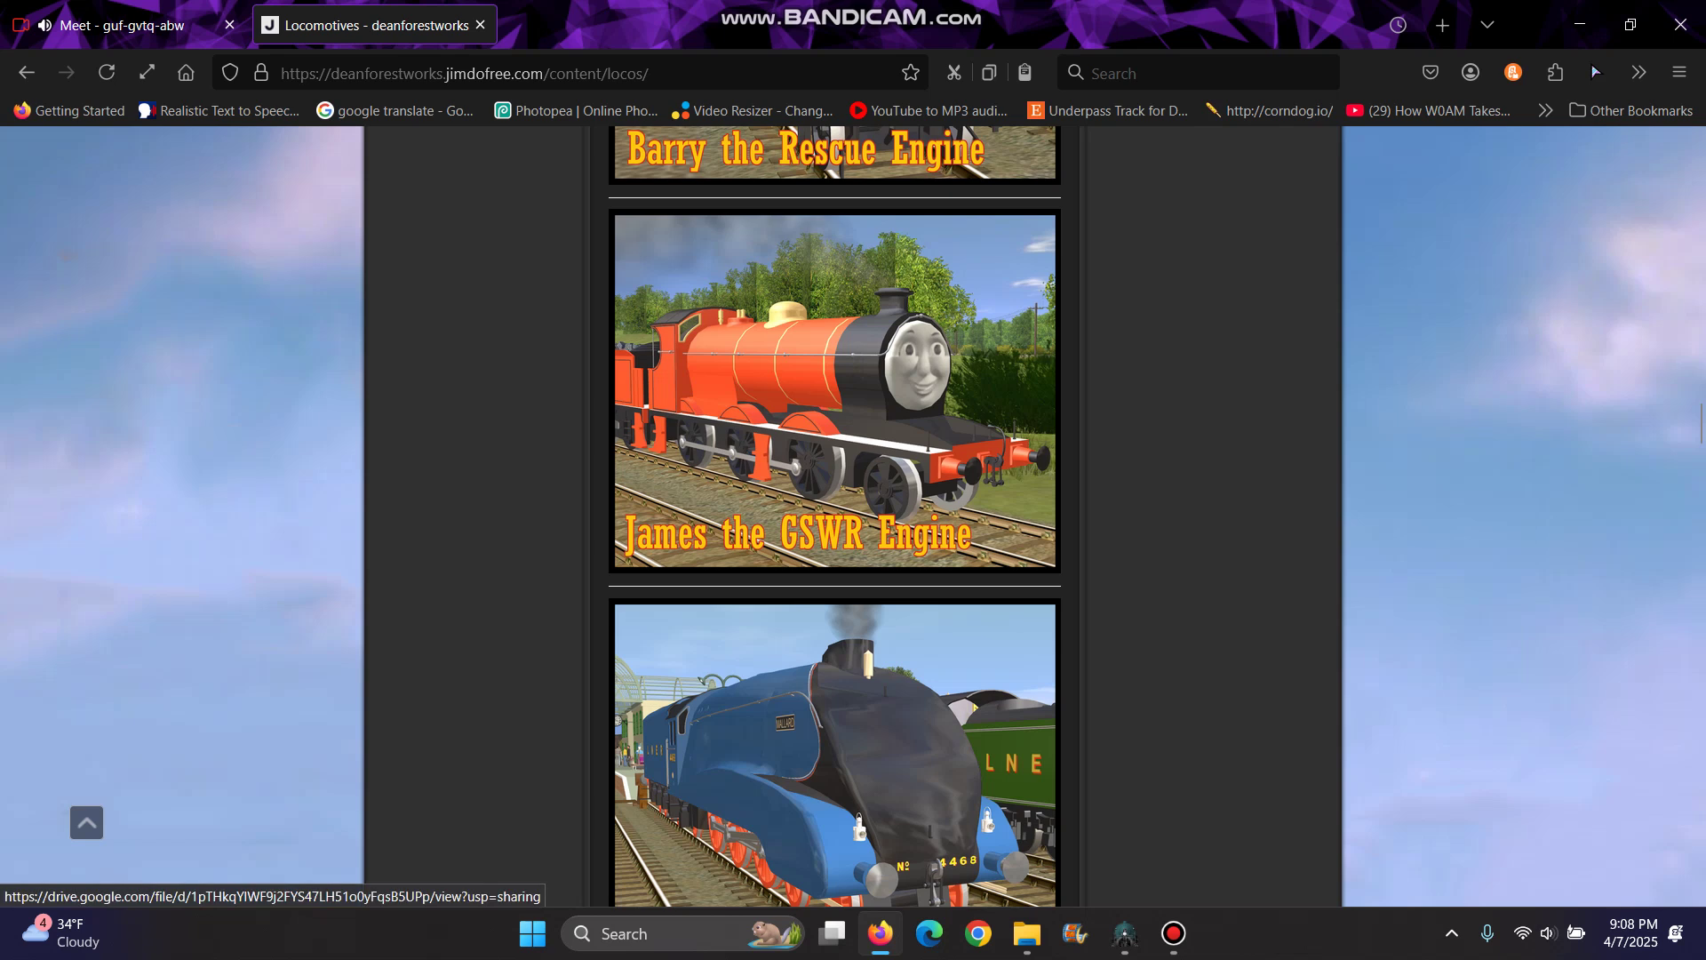
scroll(834, 516, up, 2)
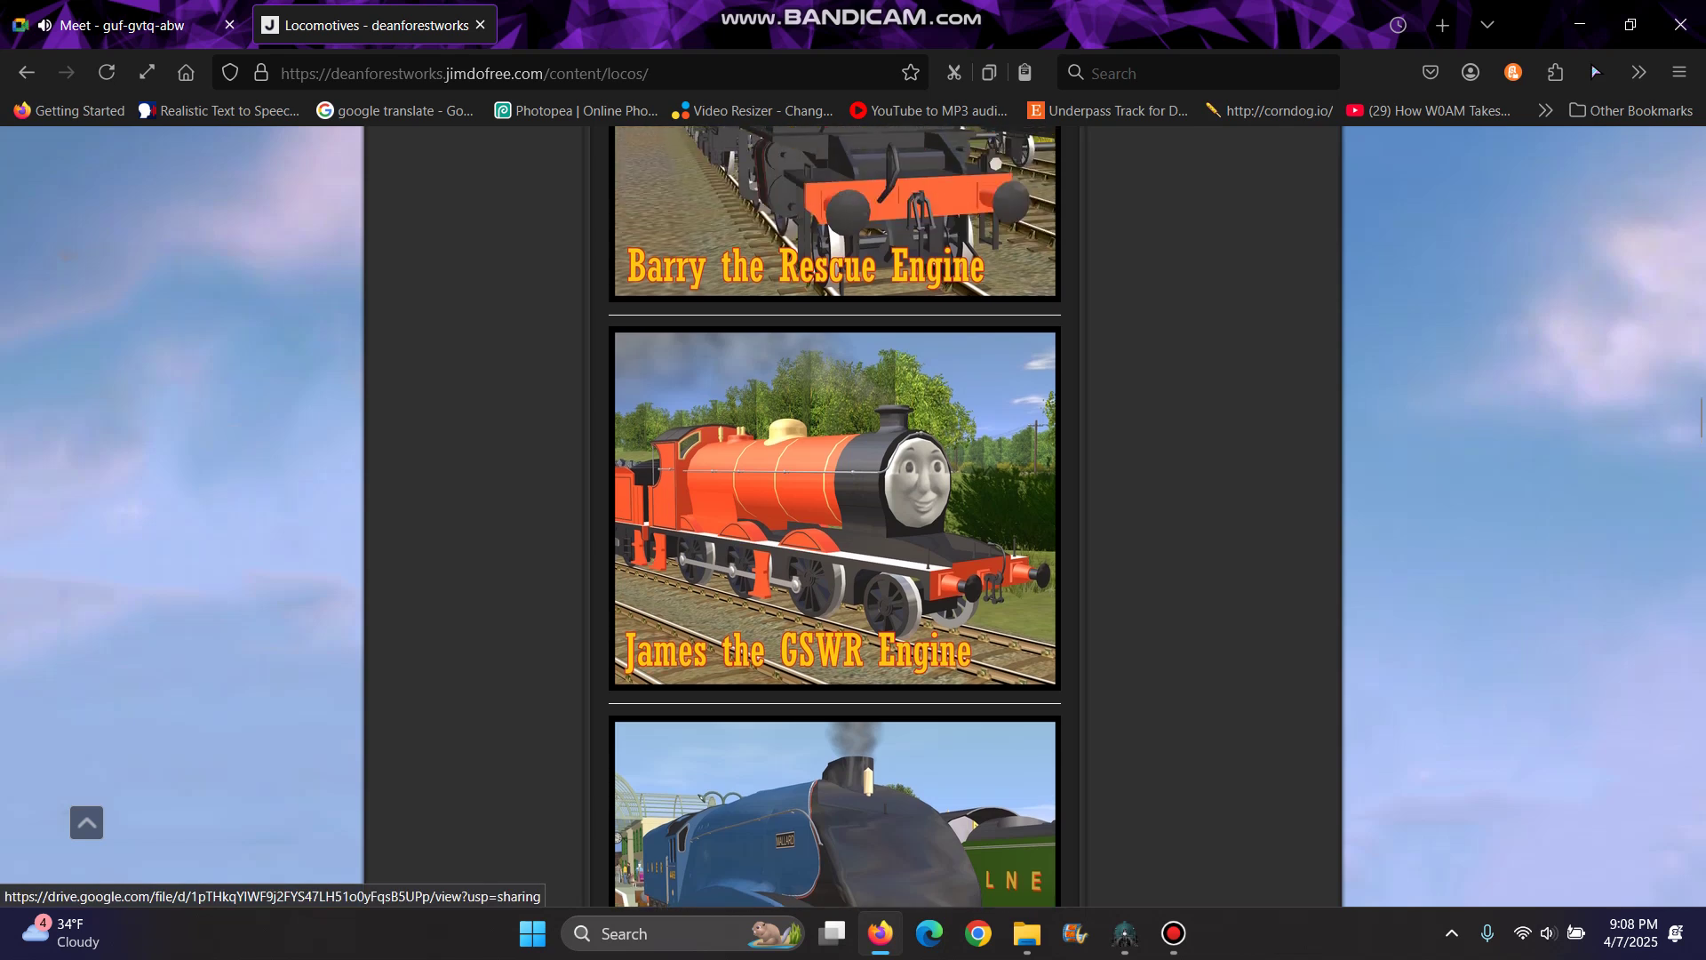
scroll(834, 516, down, 20)
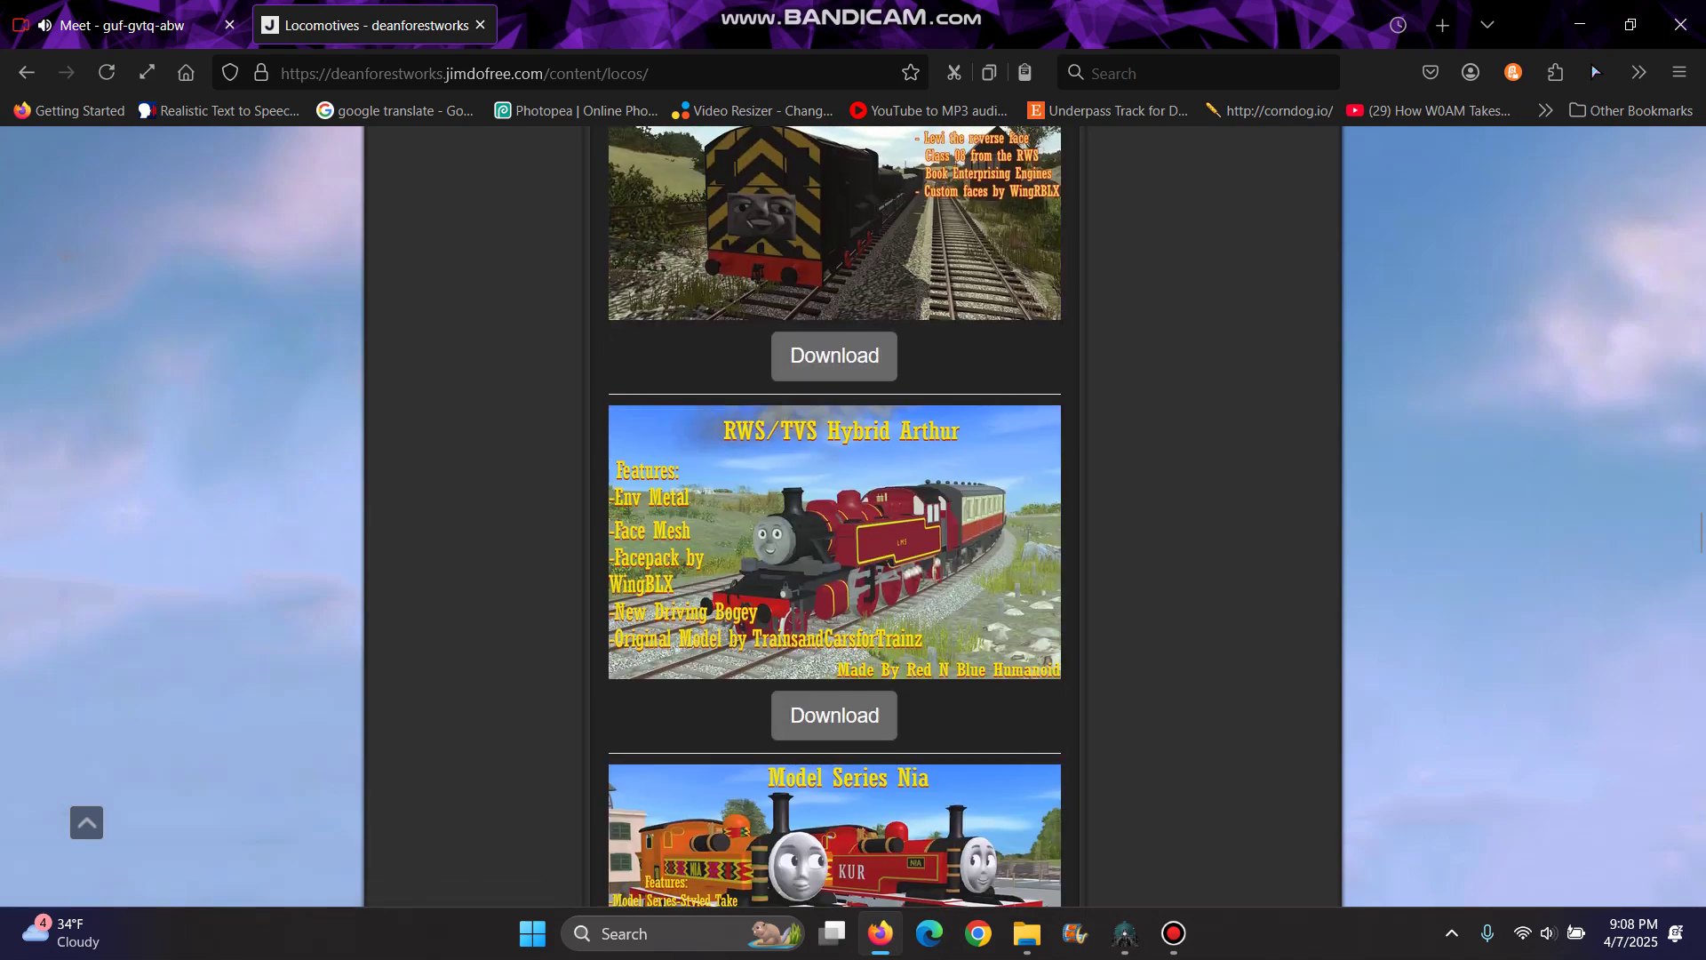
scroll(835, 516, up, 20)
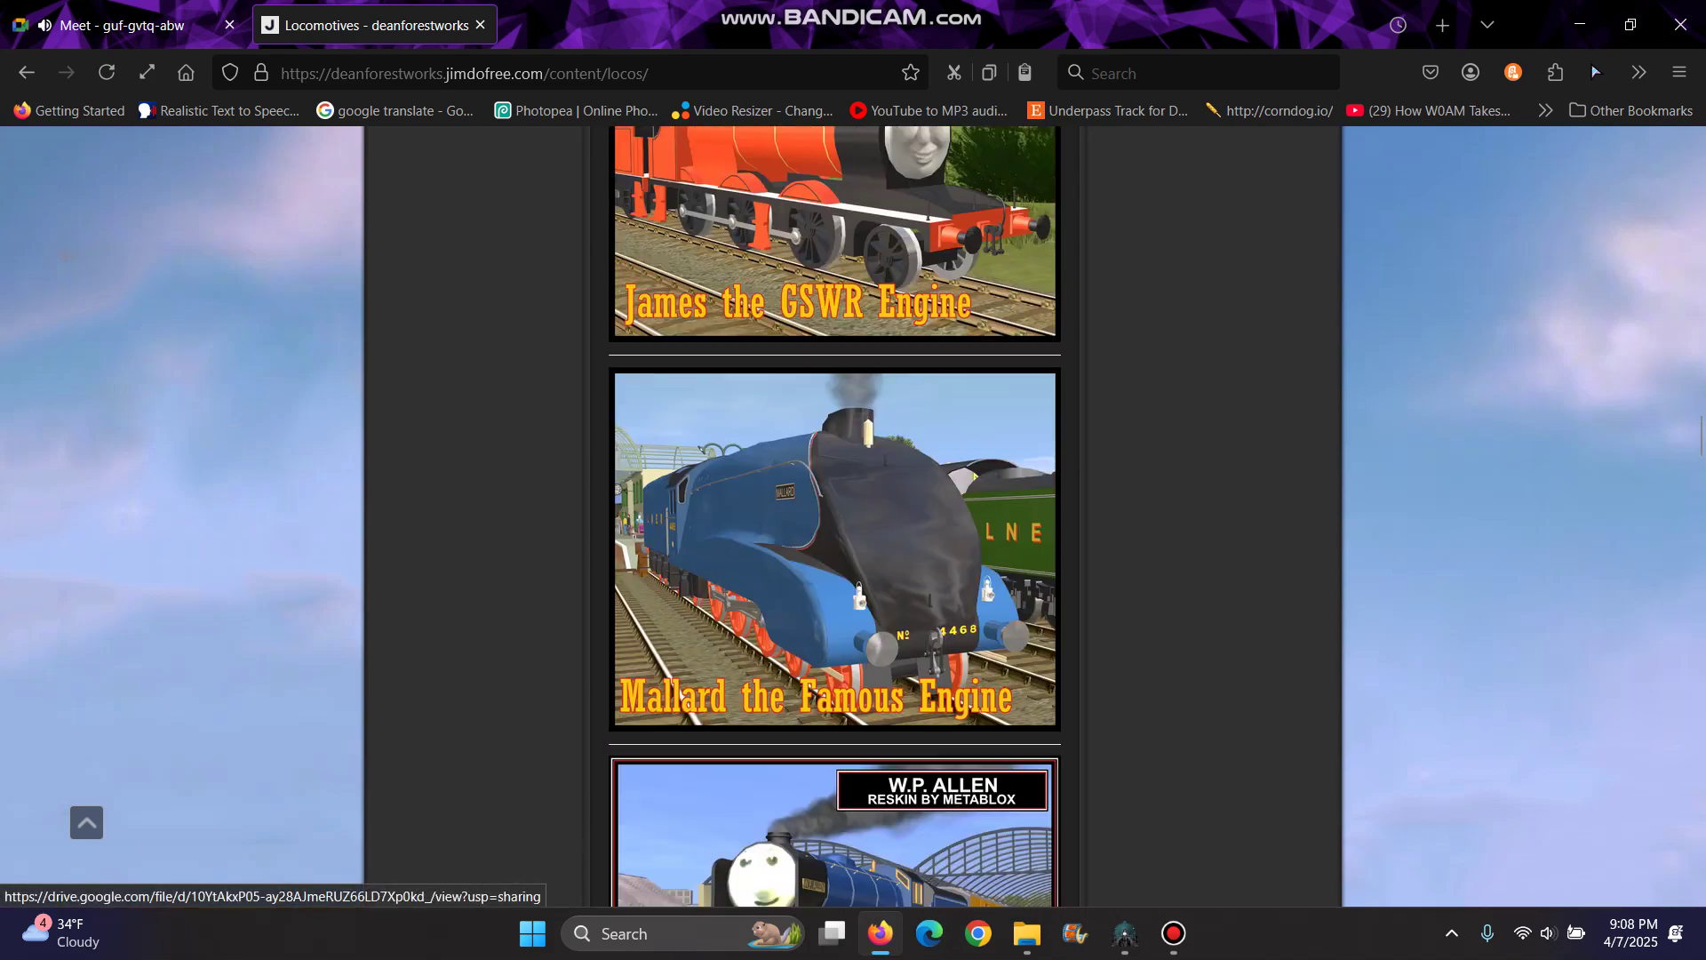
scroll(834, 515, up, 2)
scroll(835, 515, down, 1)
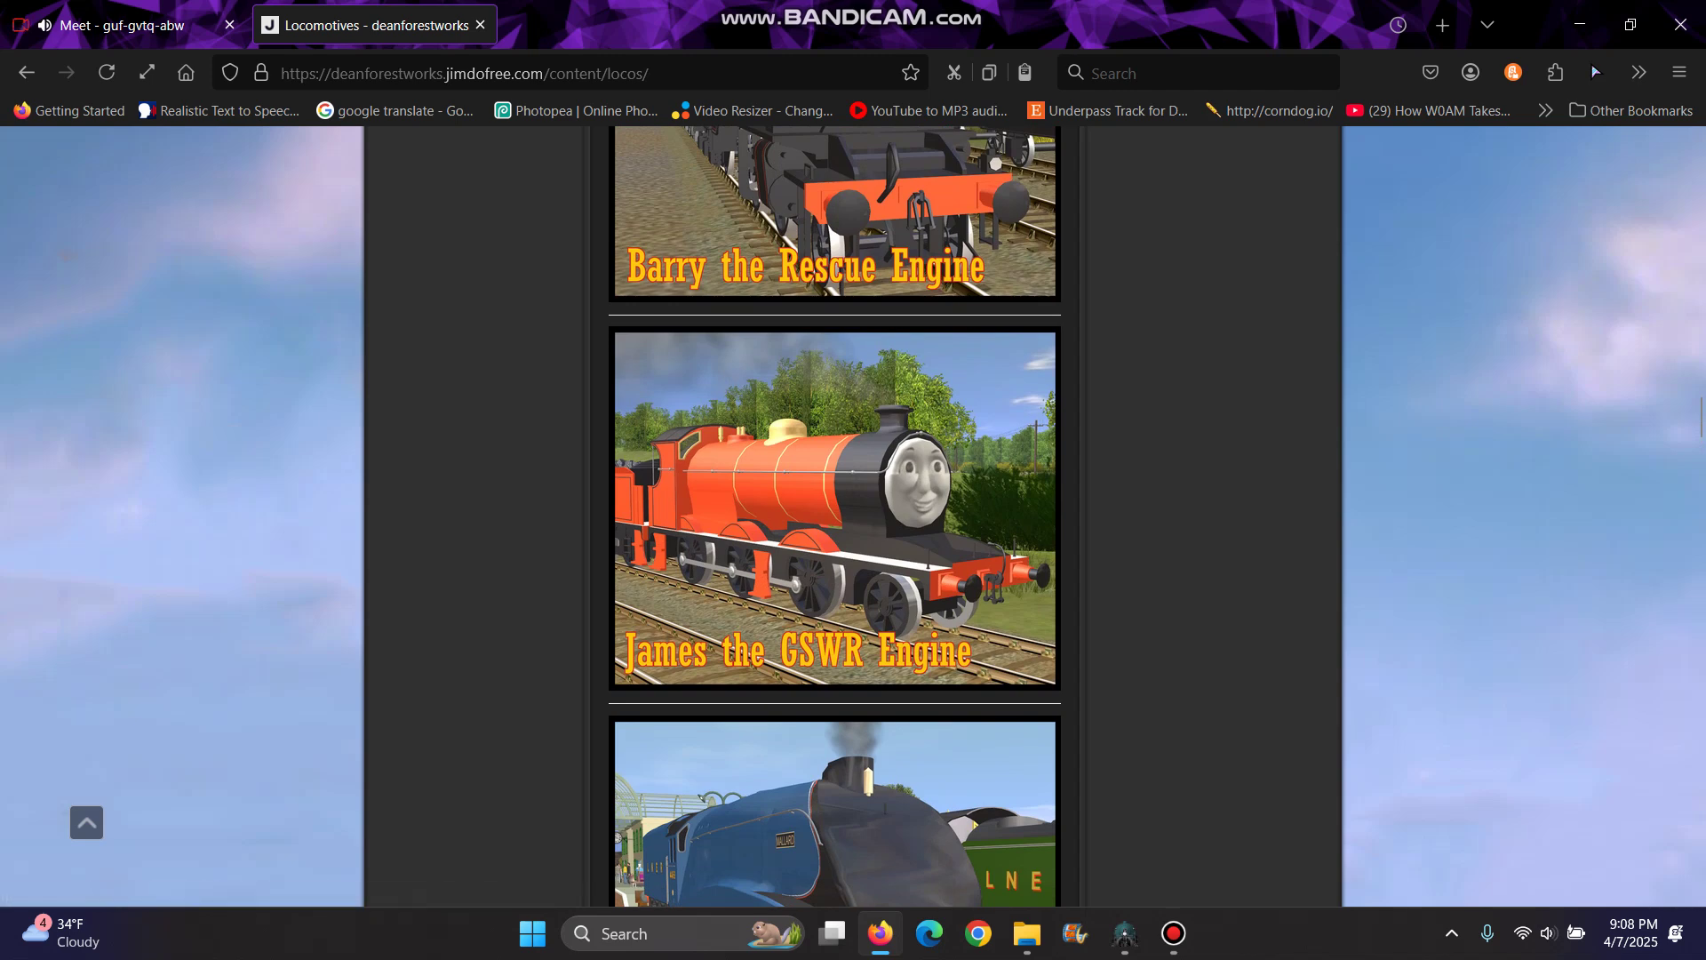
Download James the GSWR Engine.cdp from its Google Drive page and close that page
click(835, 509)
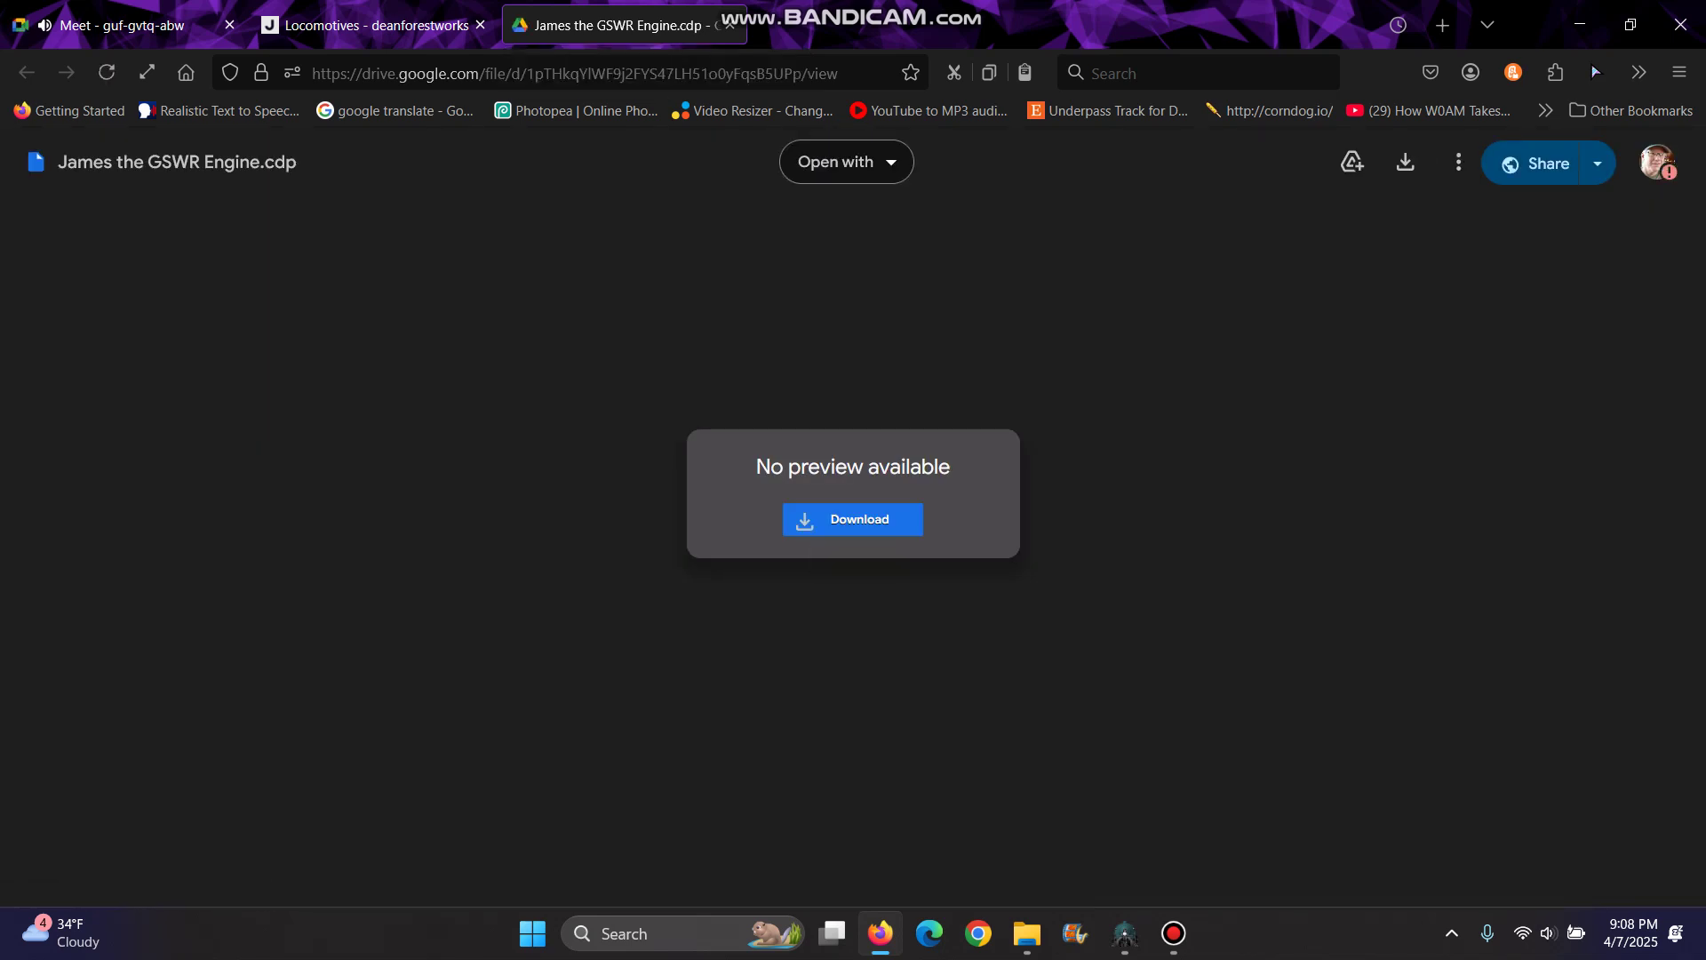
click(375, 25)
click(727, 24)
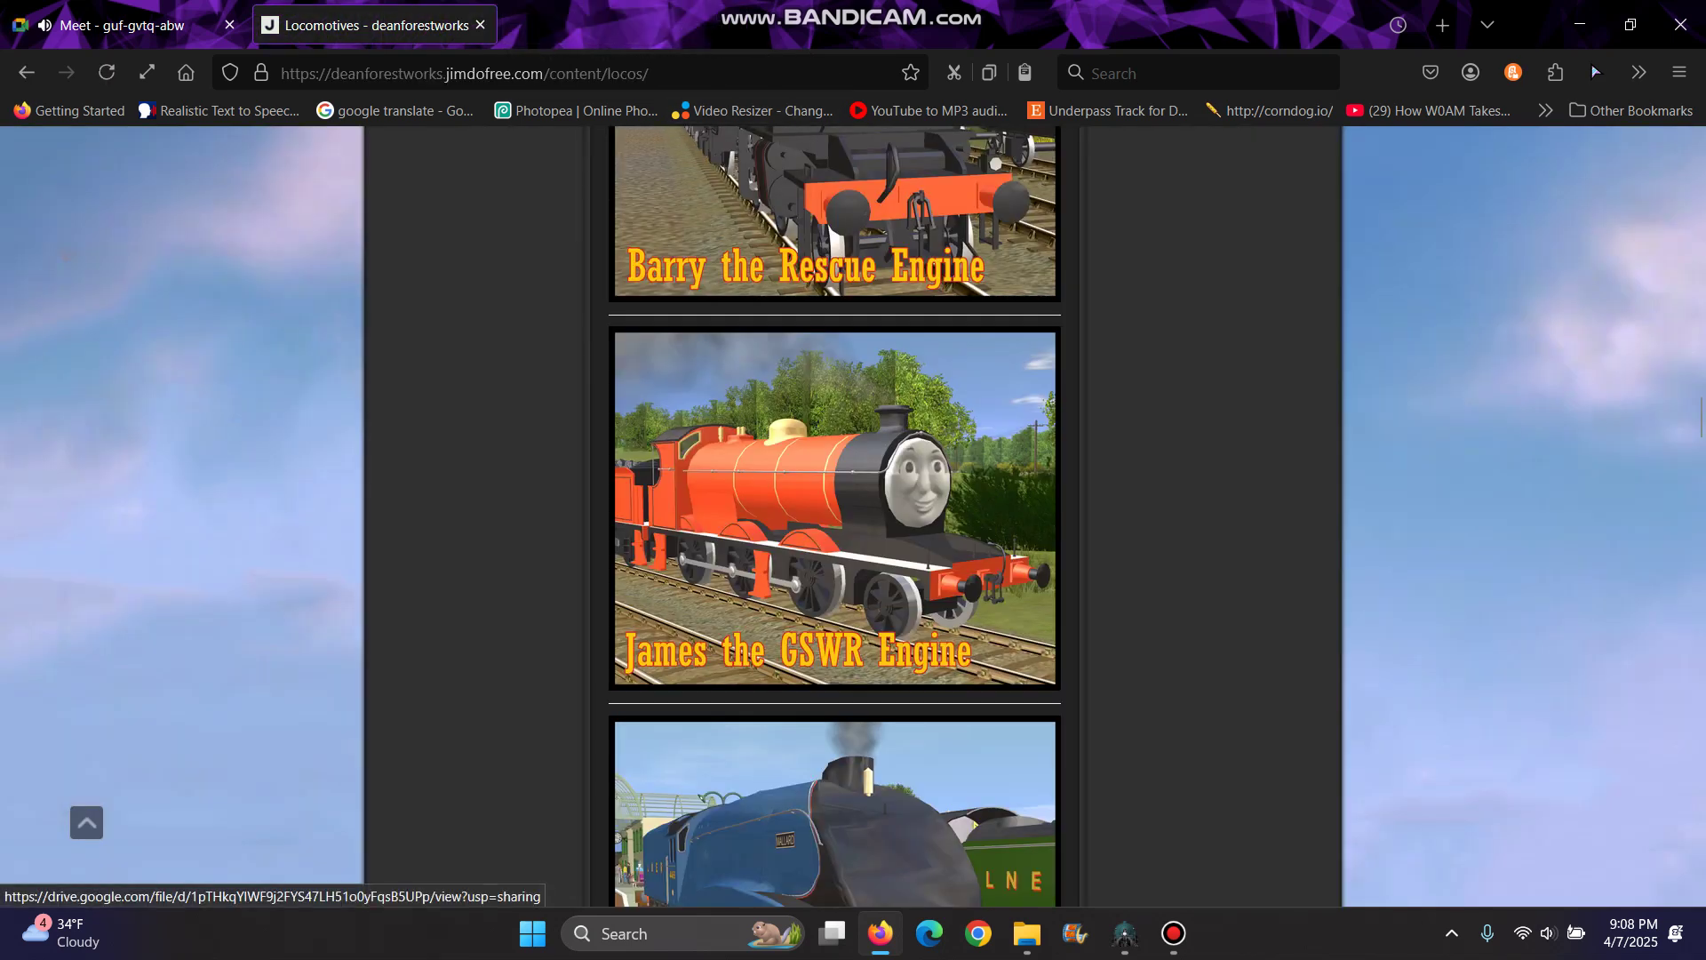
click(836, 509)
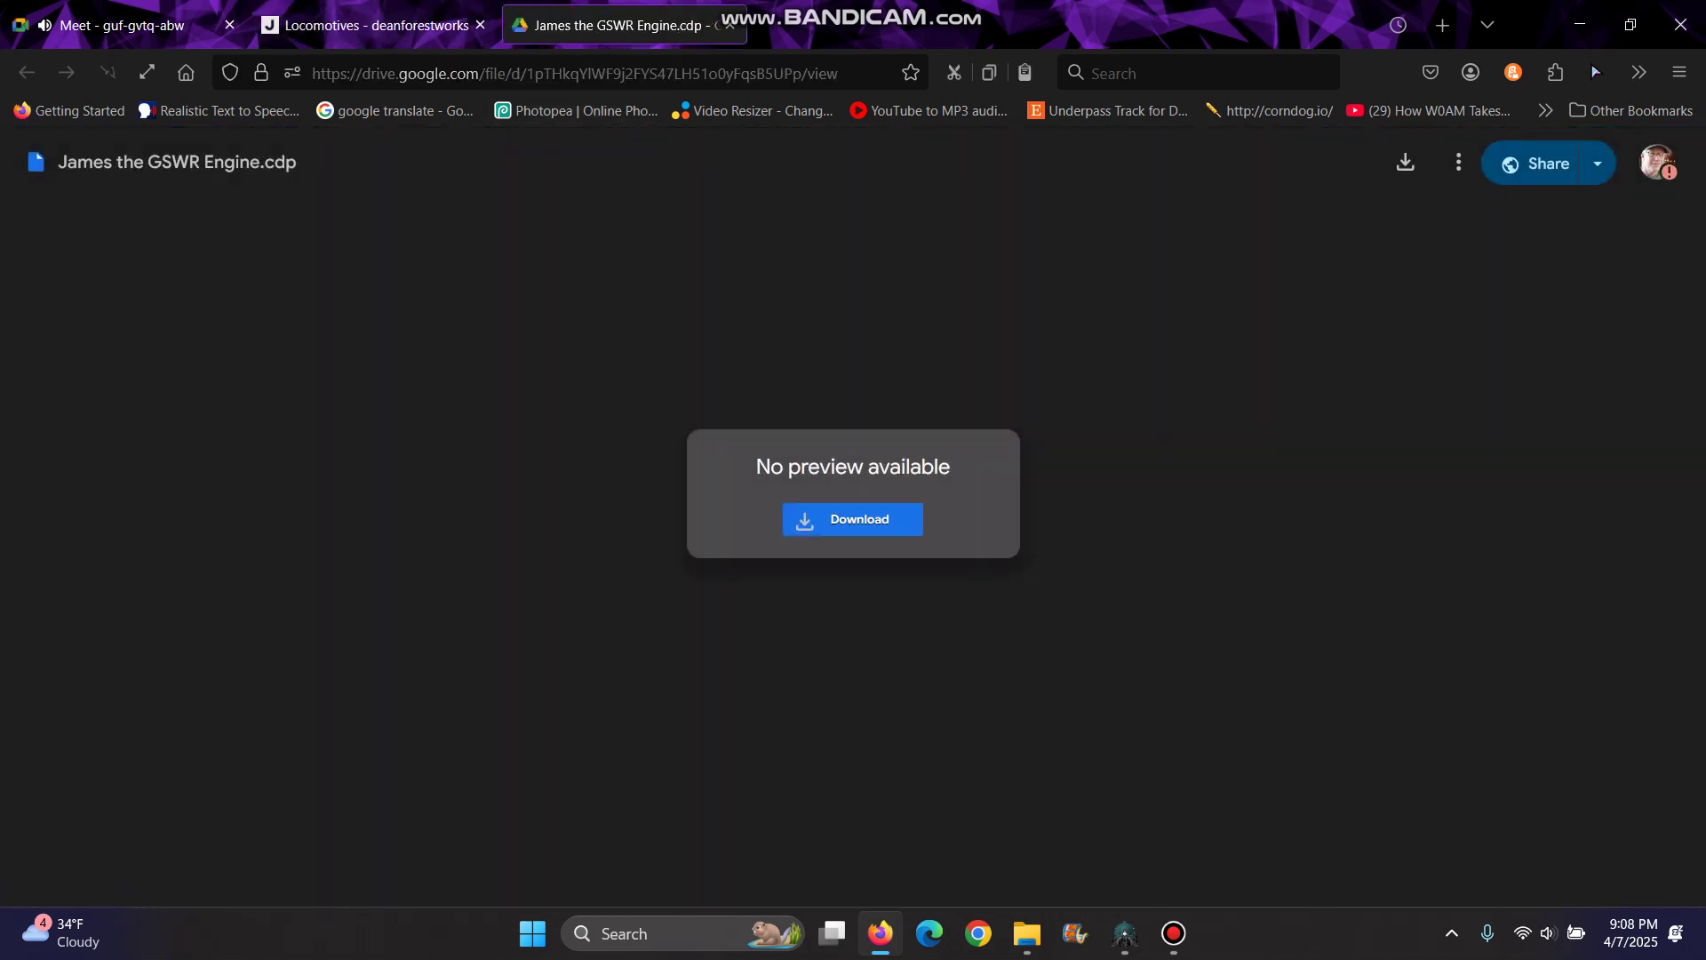
click(852, 523)
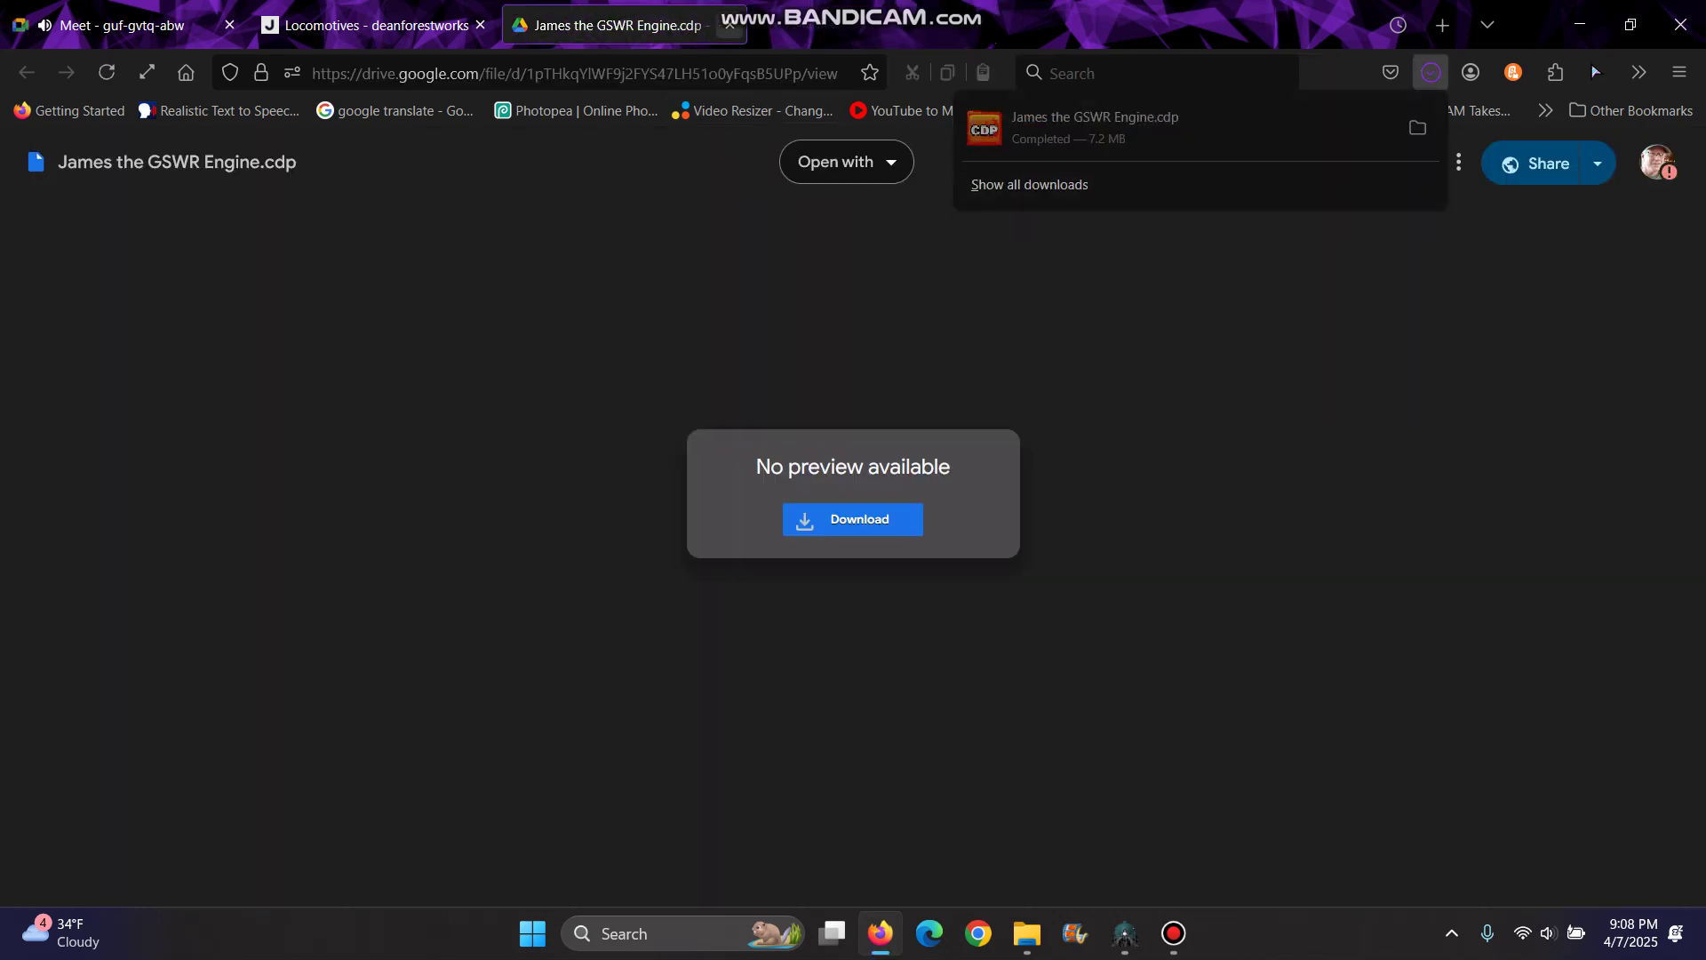
click(730, 25)
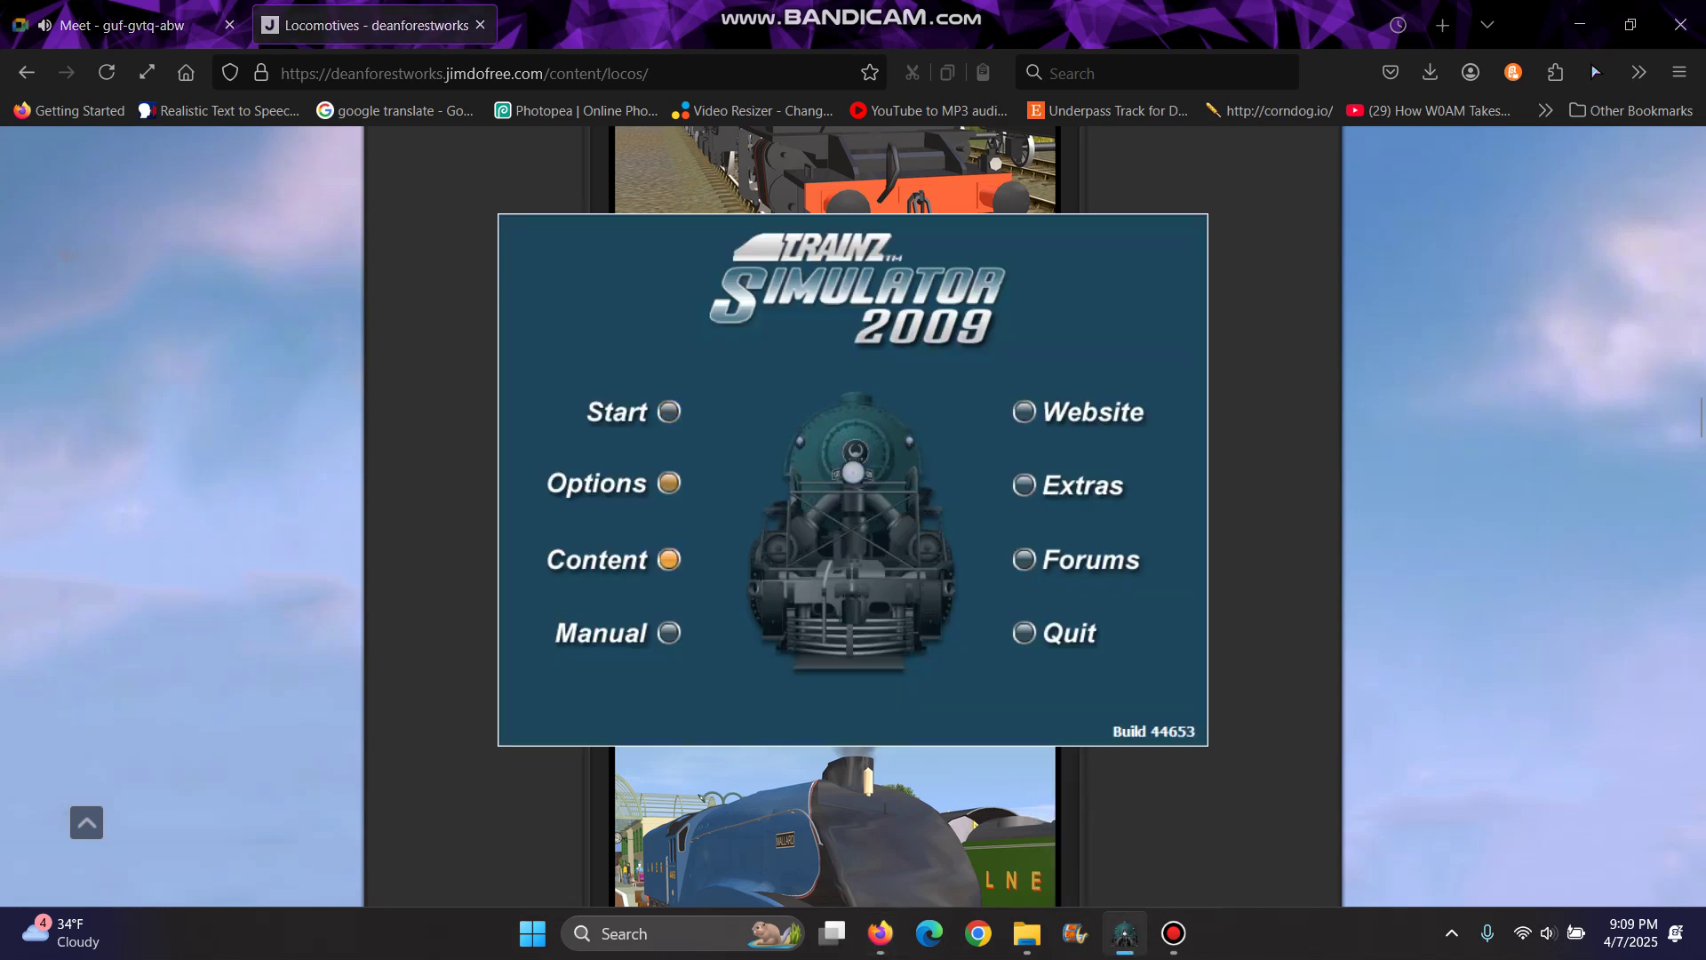
Open Content Manager from the Trainz Simulator 2009 launcher and start importing CDPs
click(669, 559)
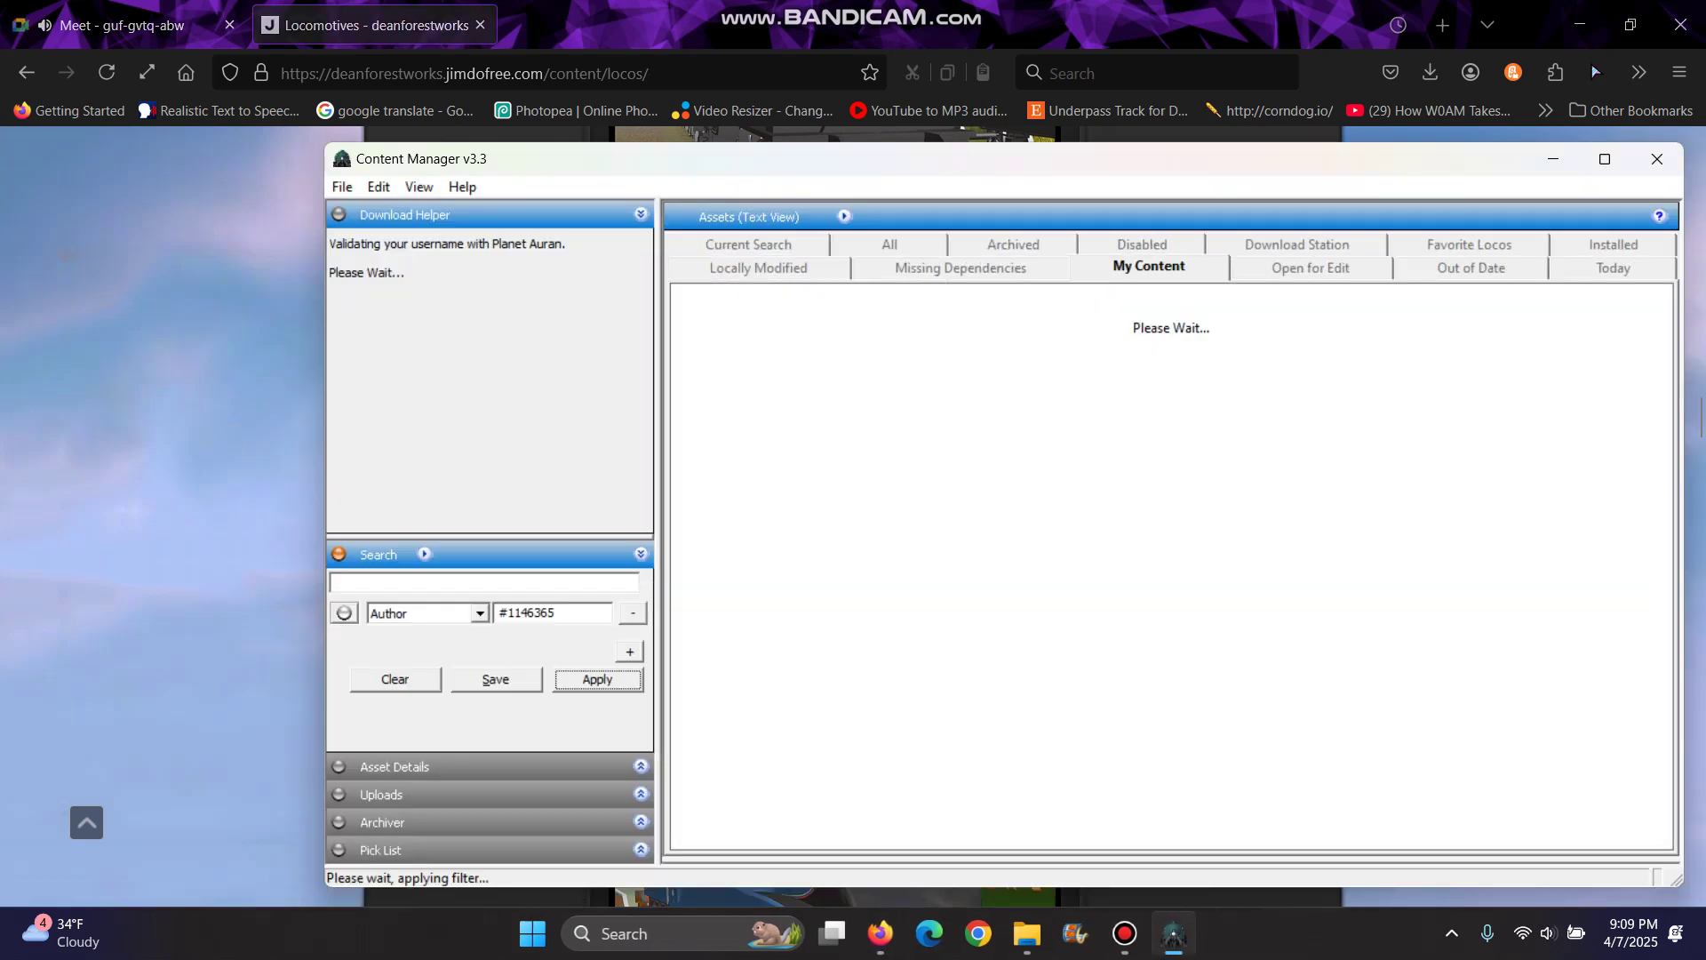
key(alt+f)
key(Down)
key(Down)
key(Down)
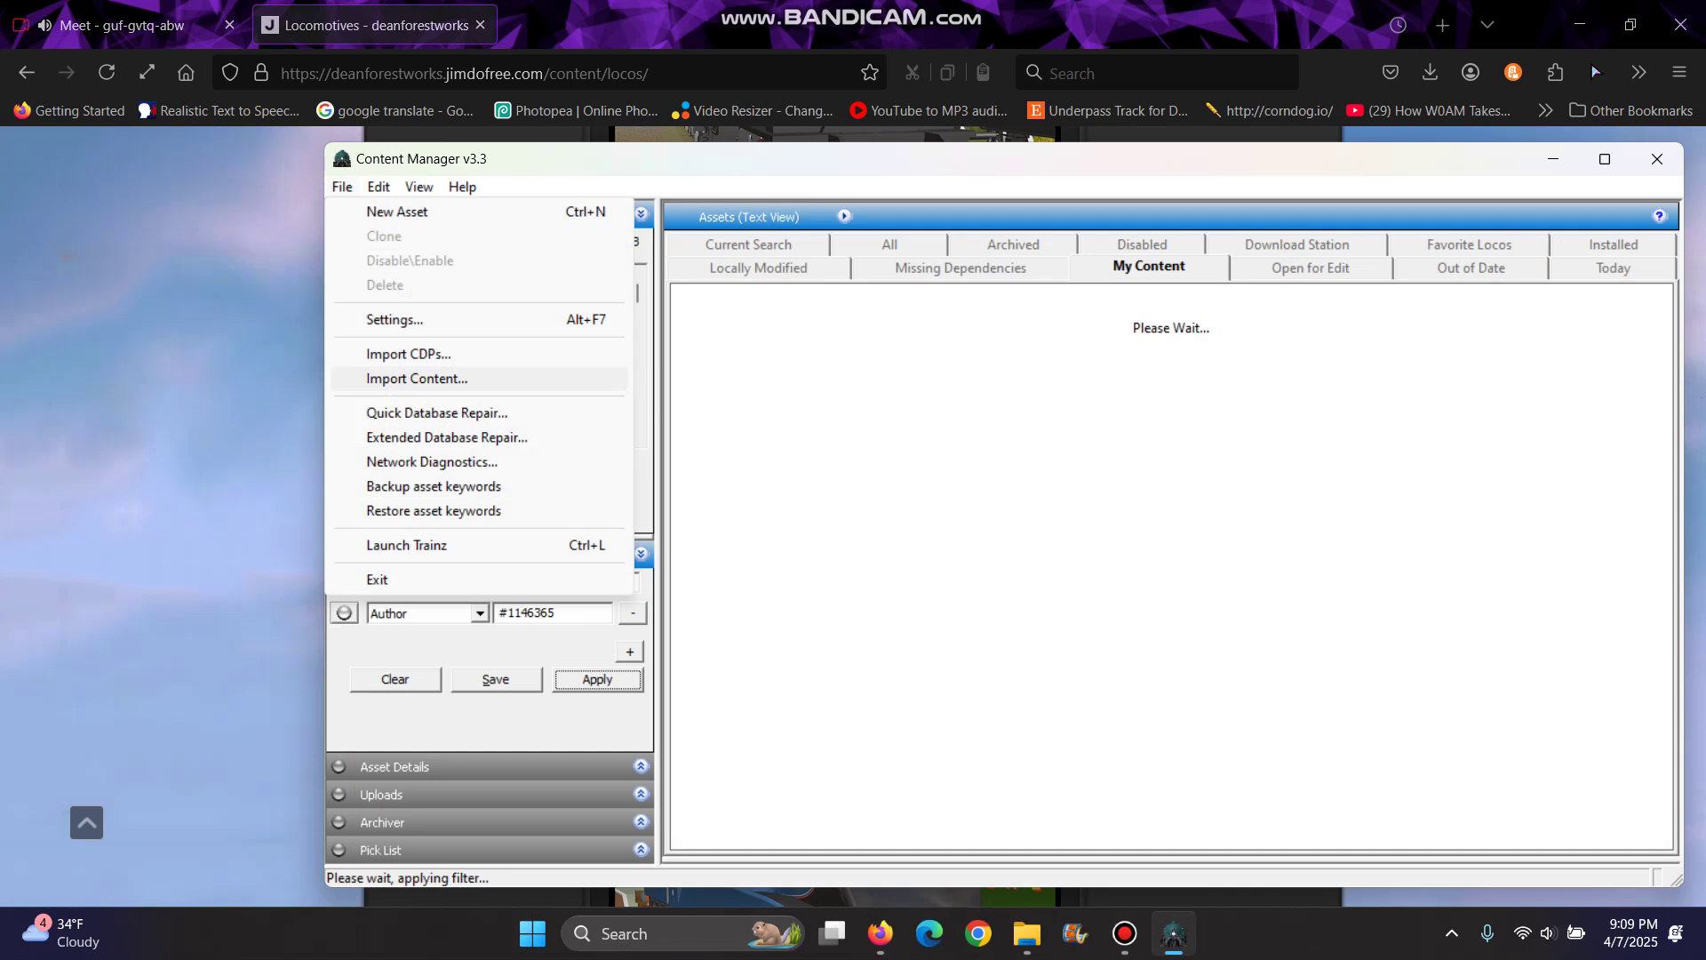
key(Up)
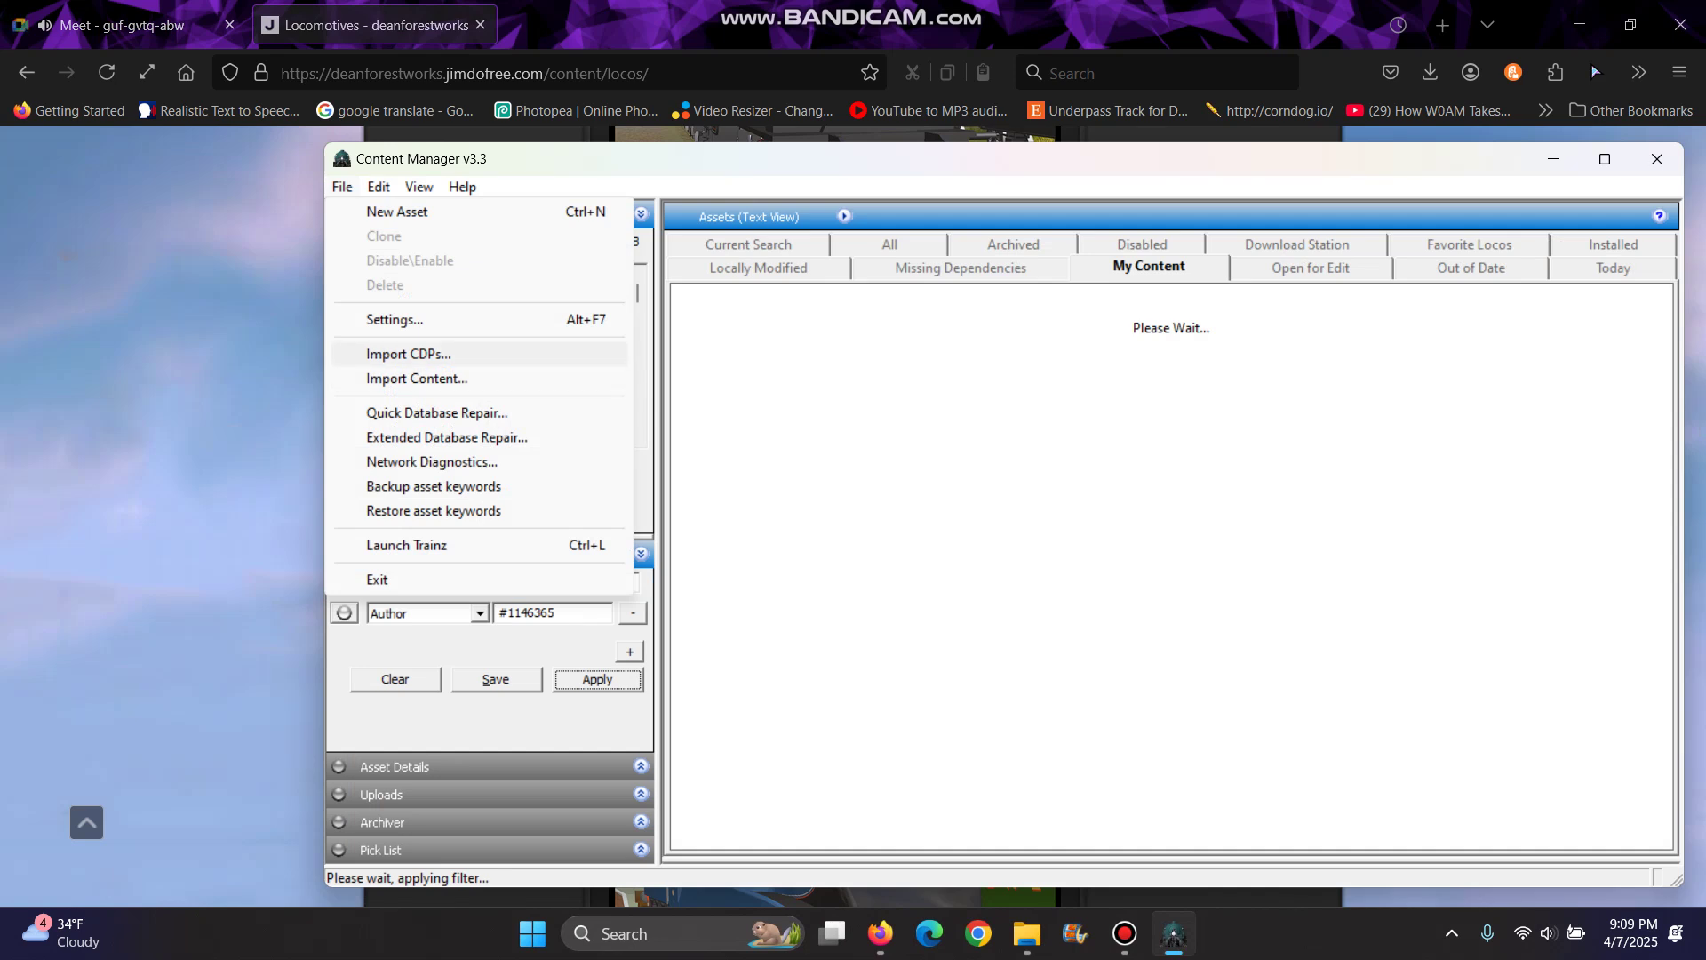
key(Return)
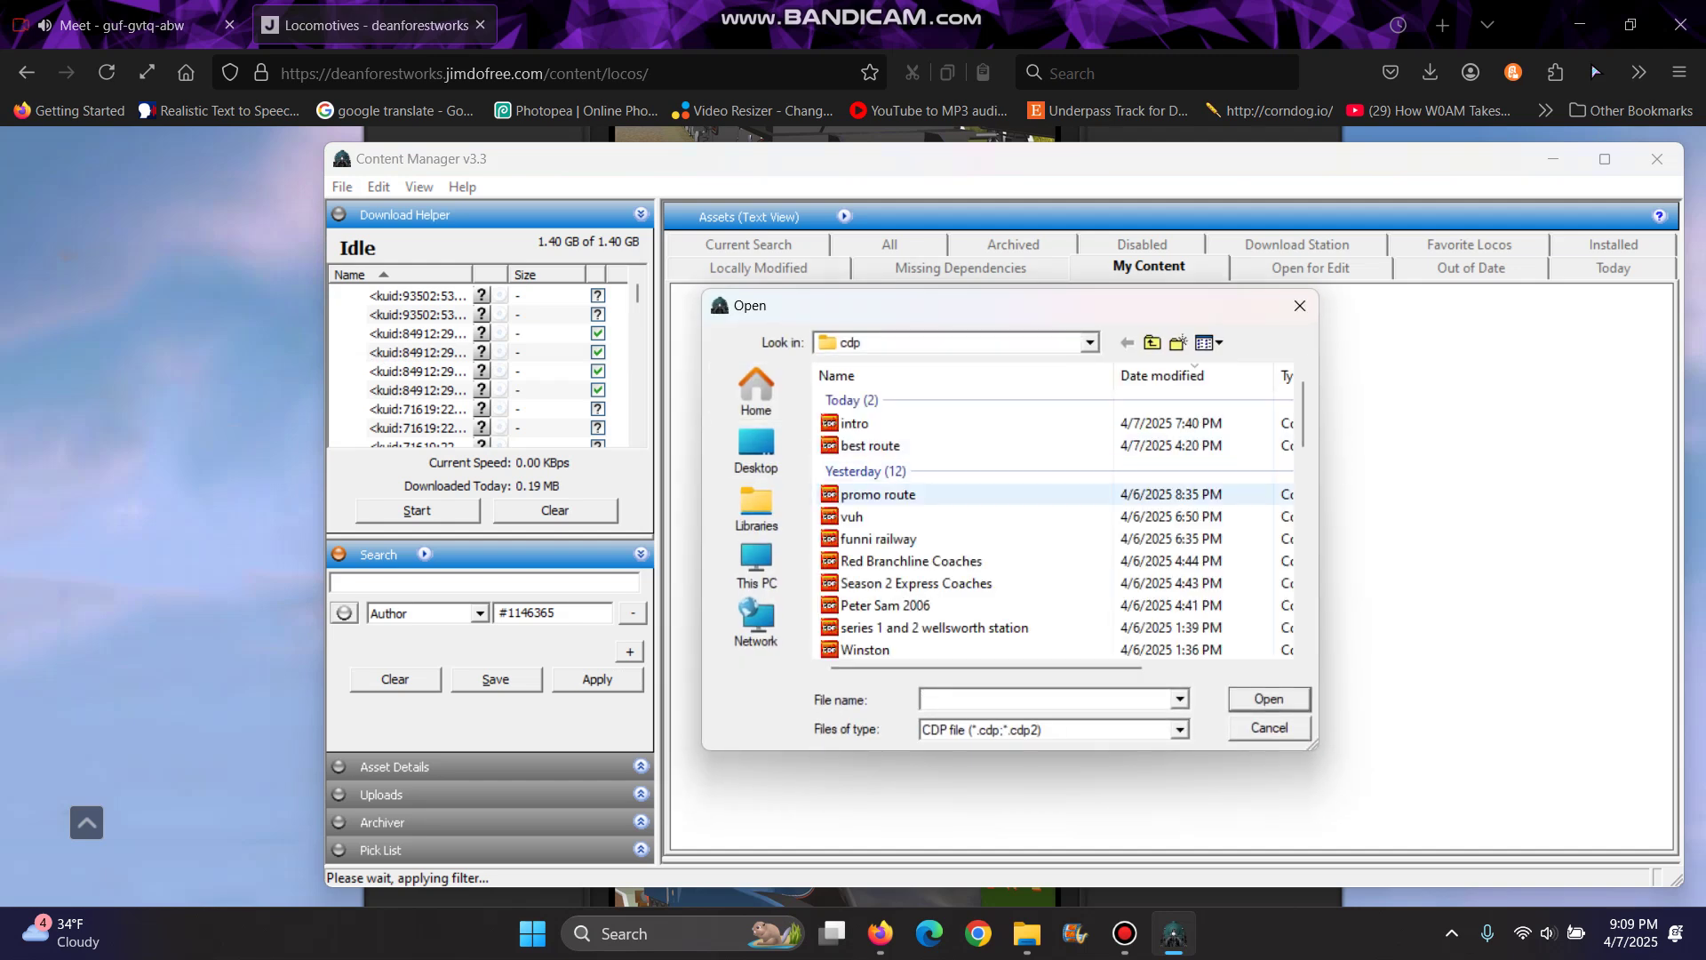
Import the James the GSWR Engine CDP file from the Downloads folder
click(756, 391)
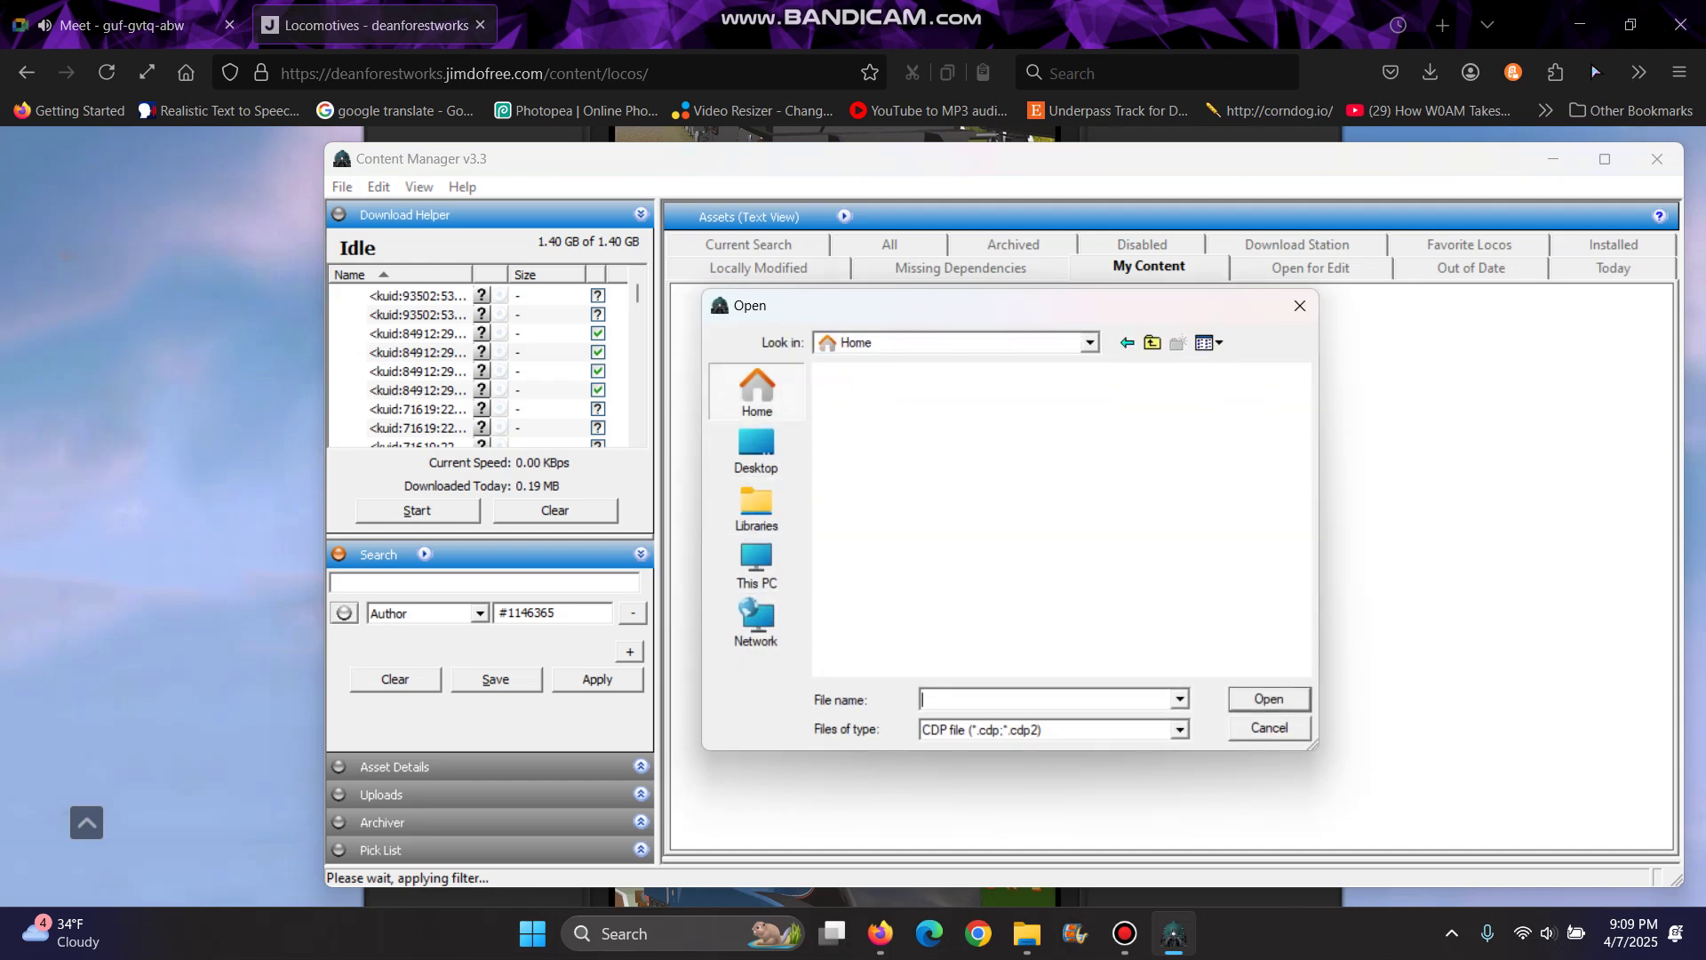
click(756, 449)
click(756, 391)
double_click(920, 478)
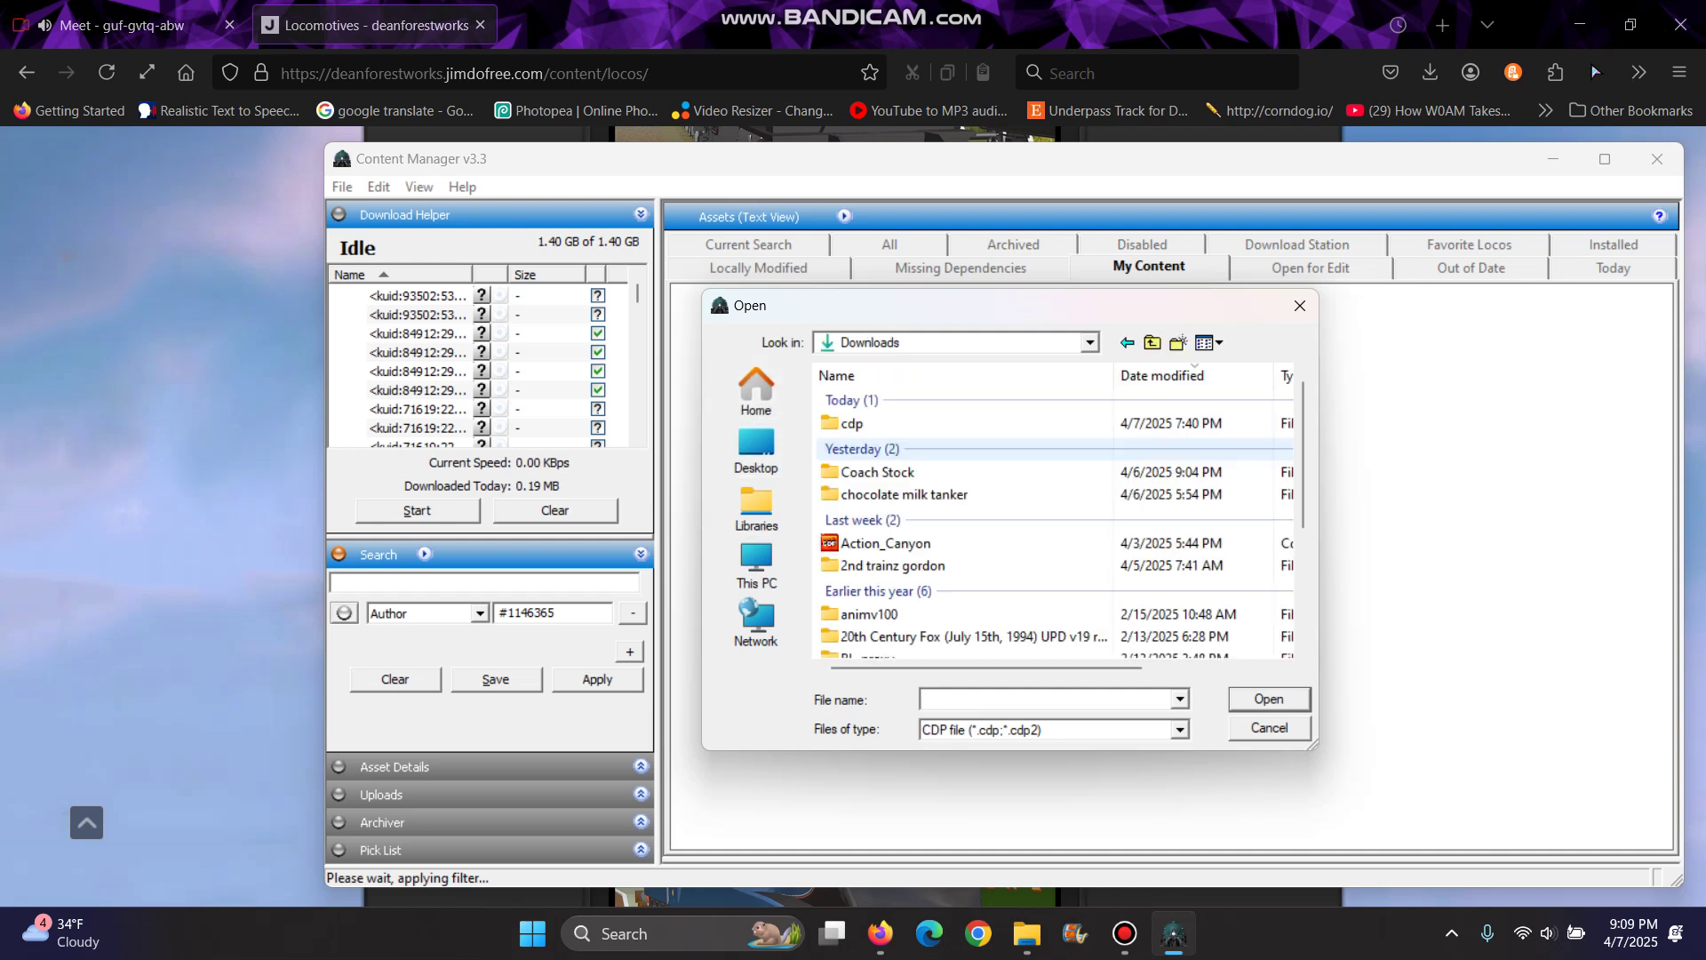
click(924, 424)
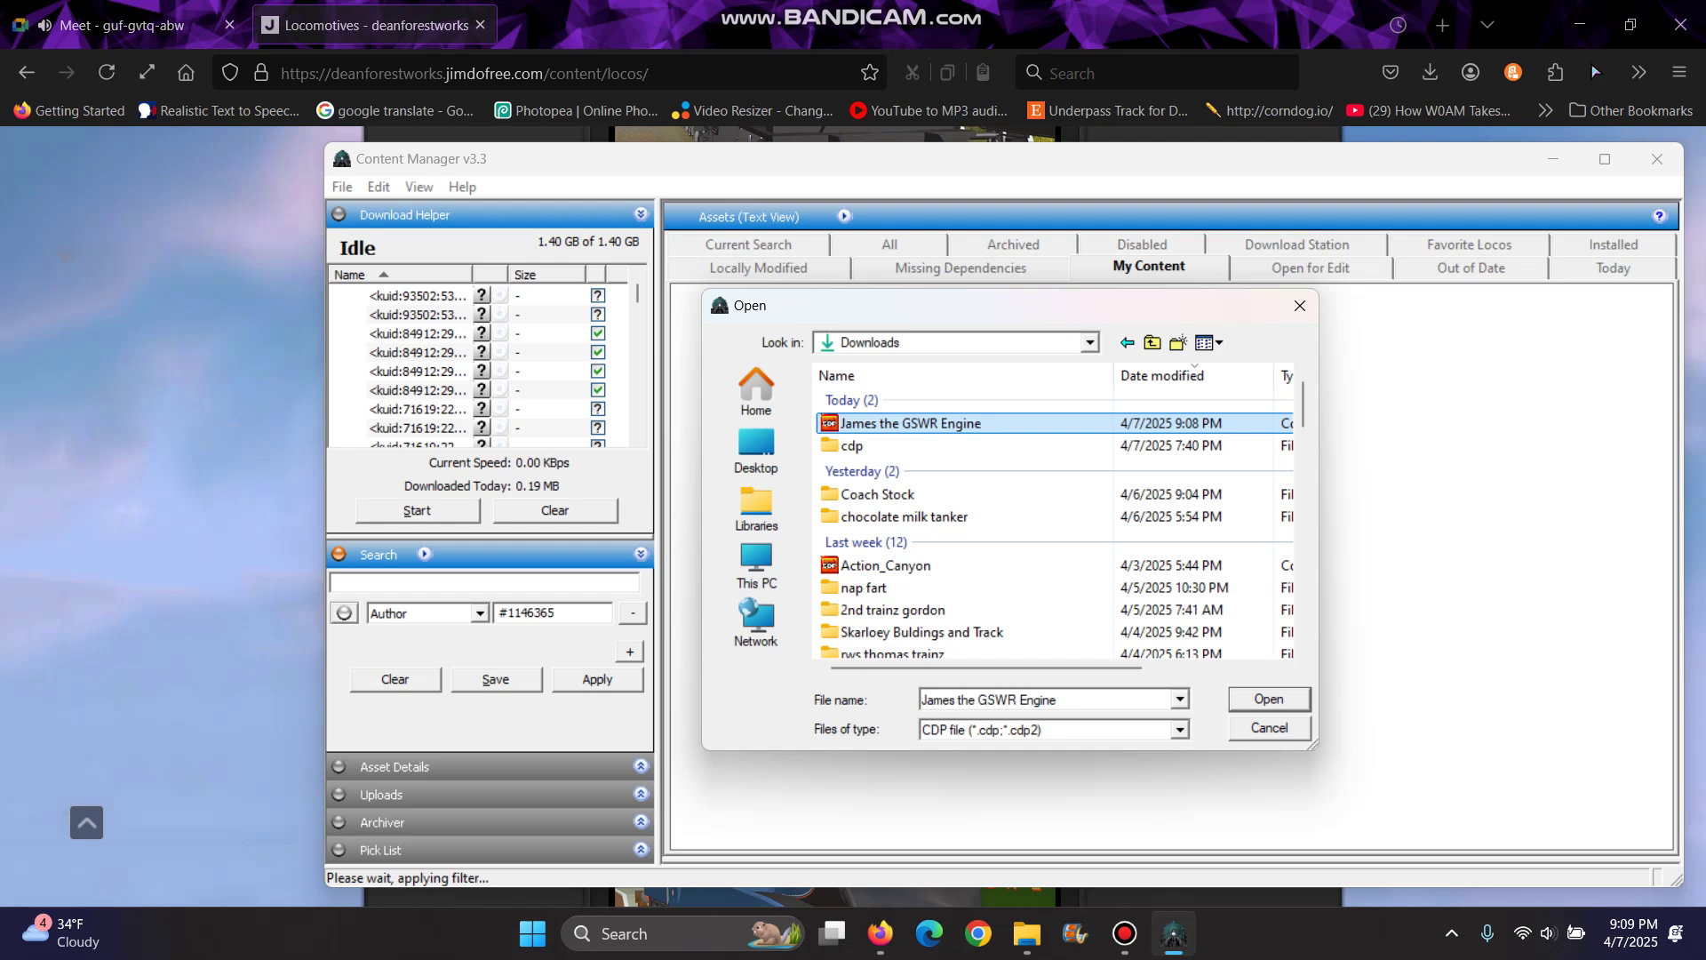
key(Return)
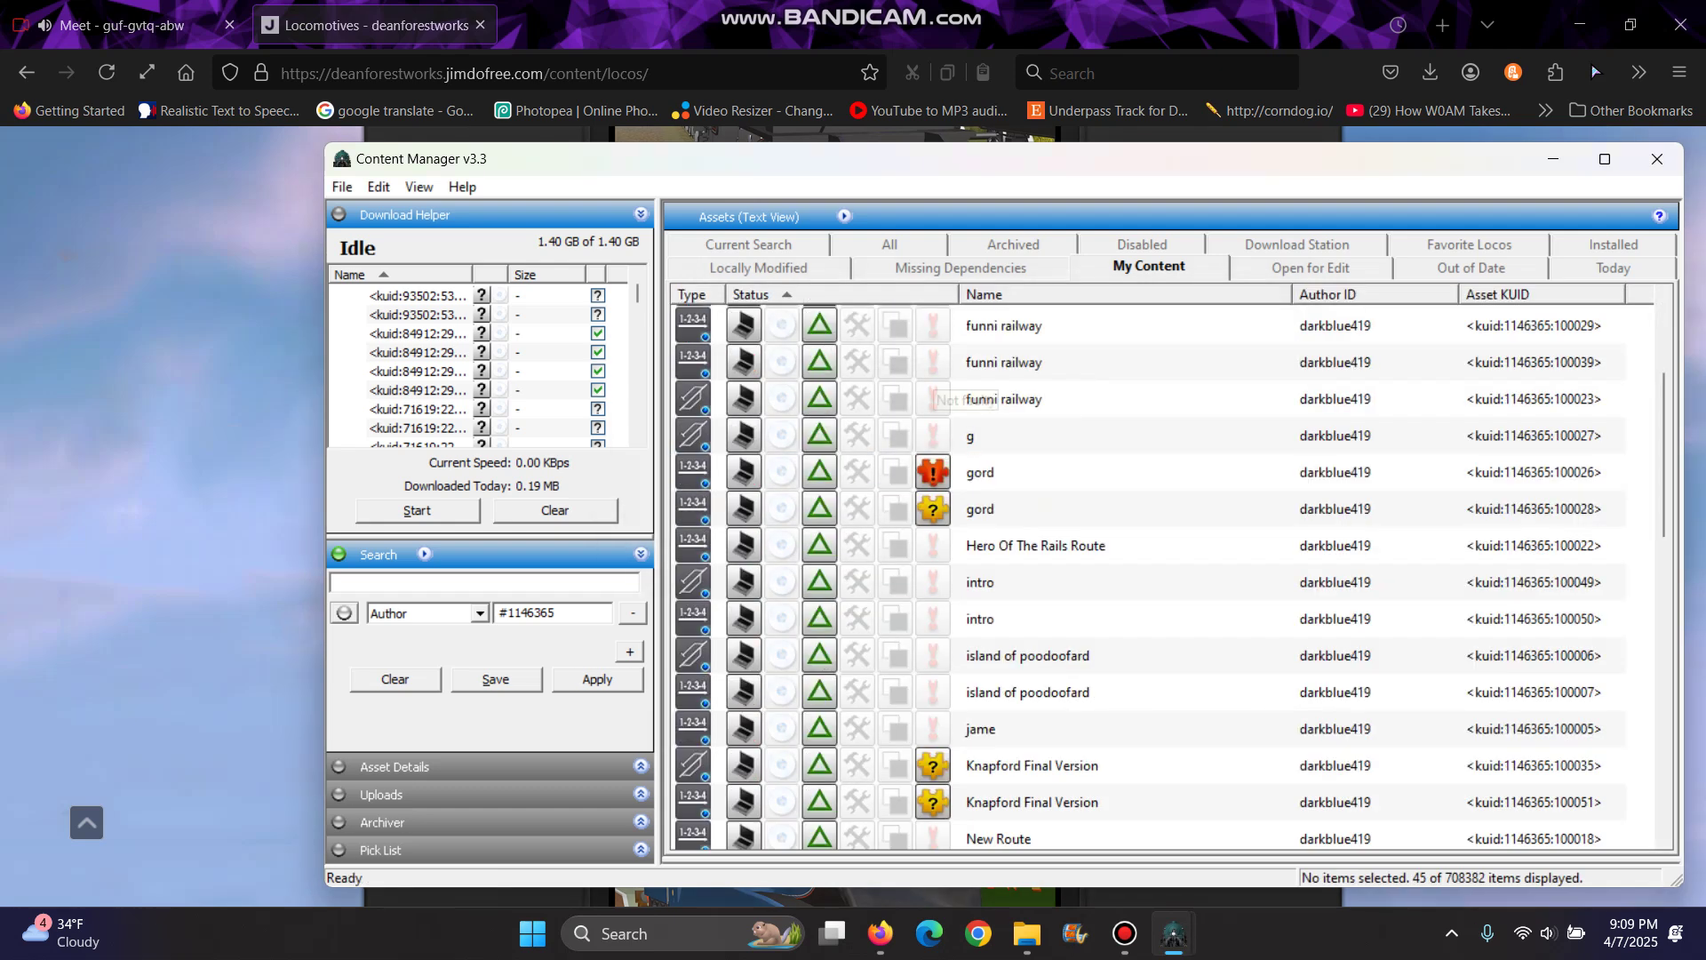
Show the installed assets and search them for "james"
scroll(1156, 569, down, 5)
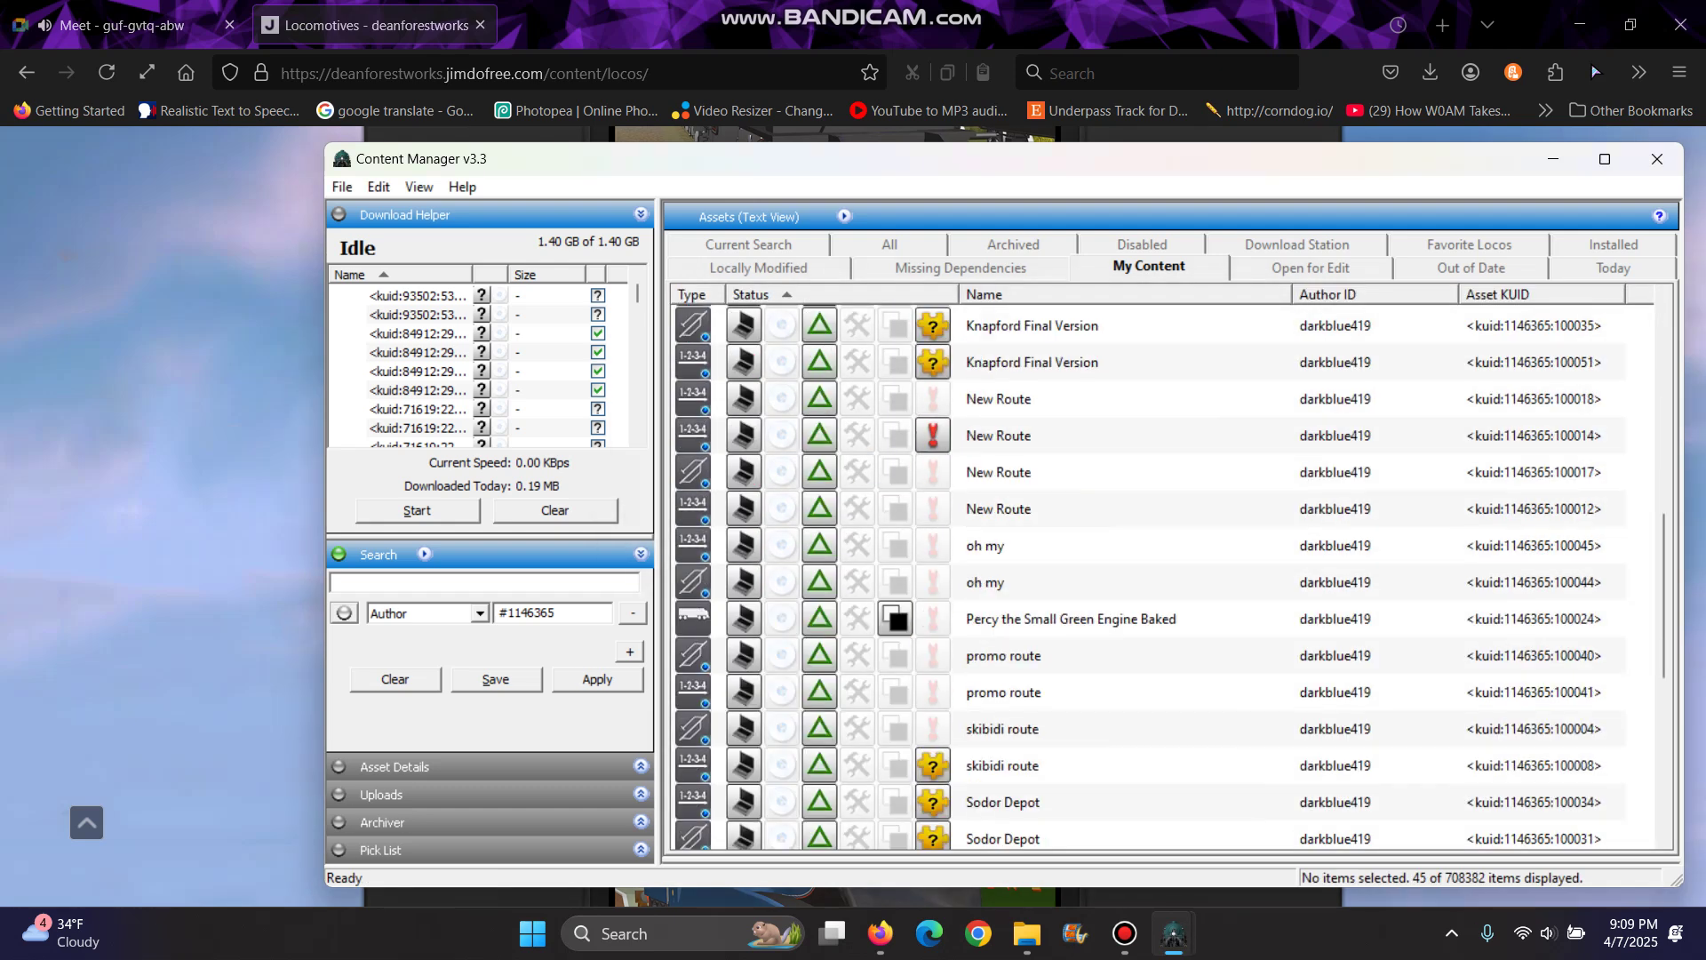
click(1613, 245)
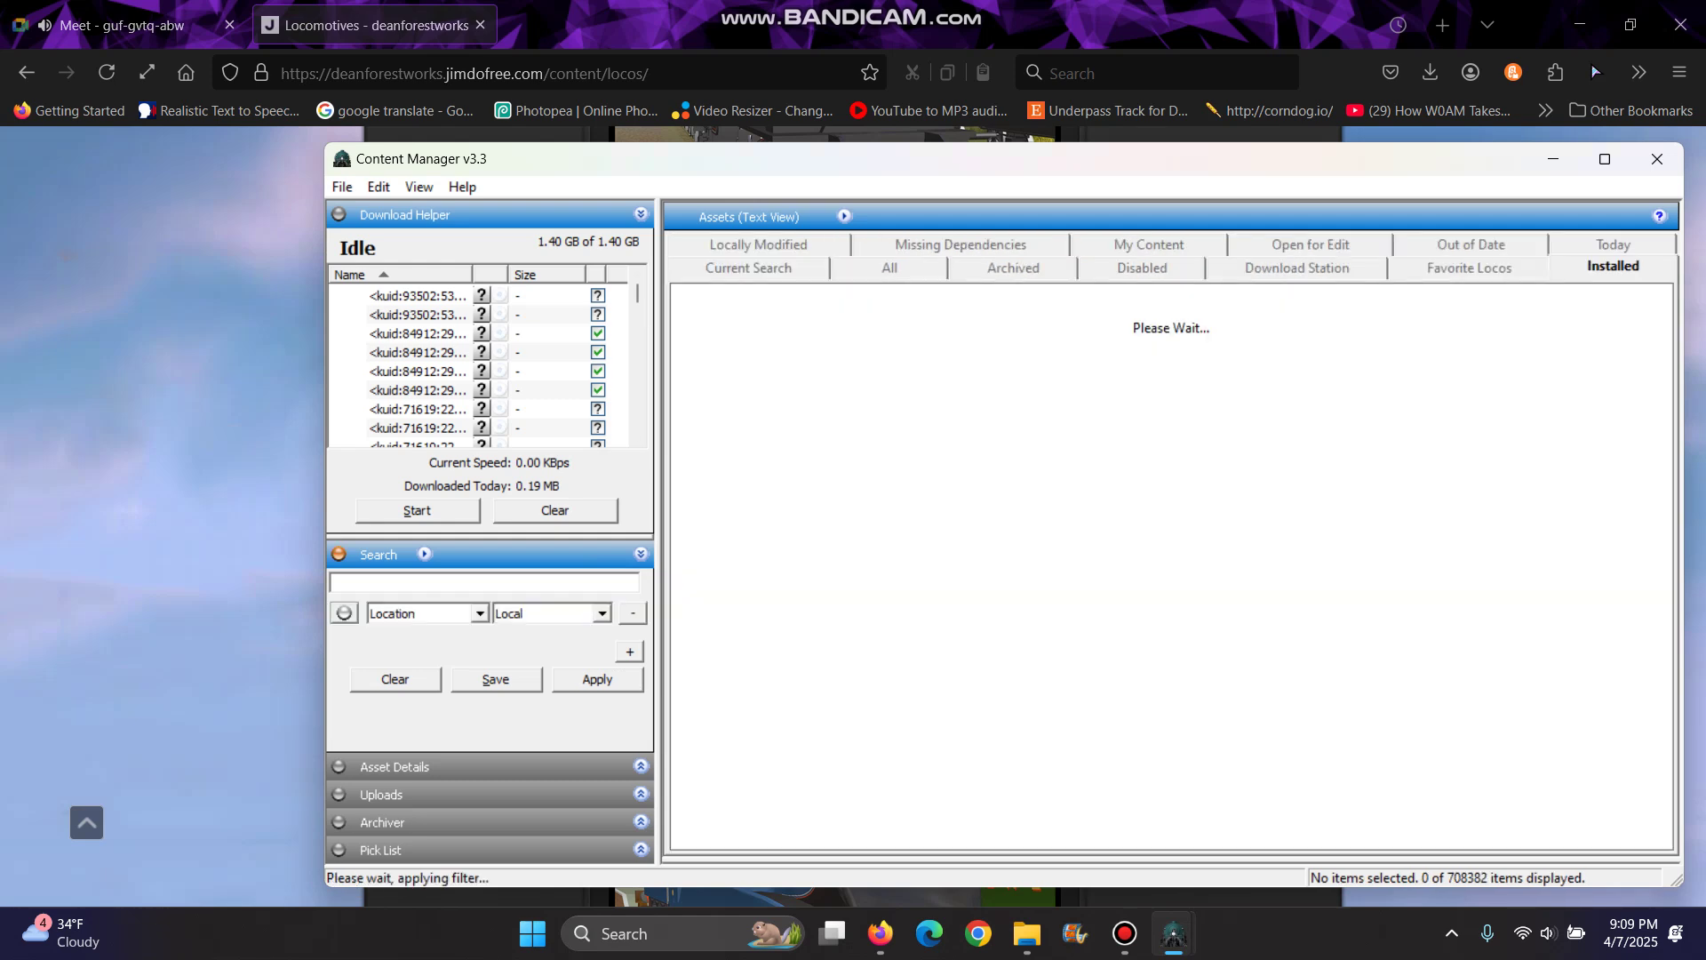
click(629, 651)
click(485, 583)
text(james)
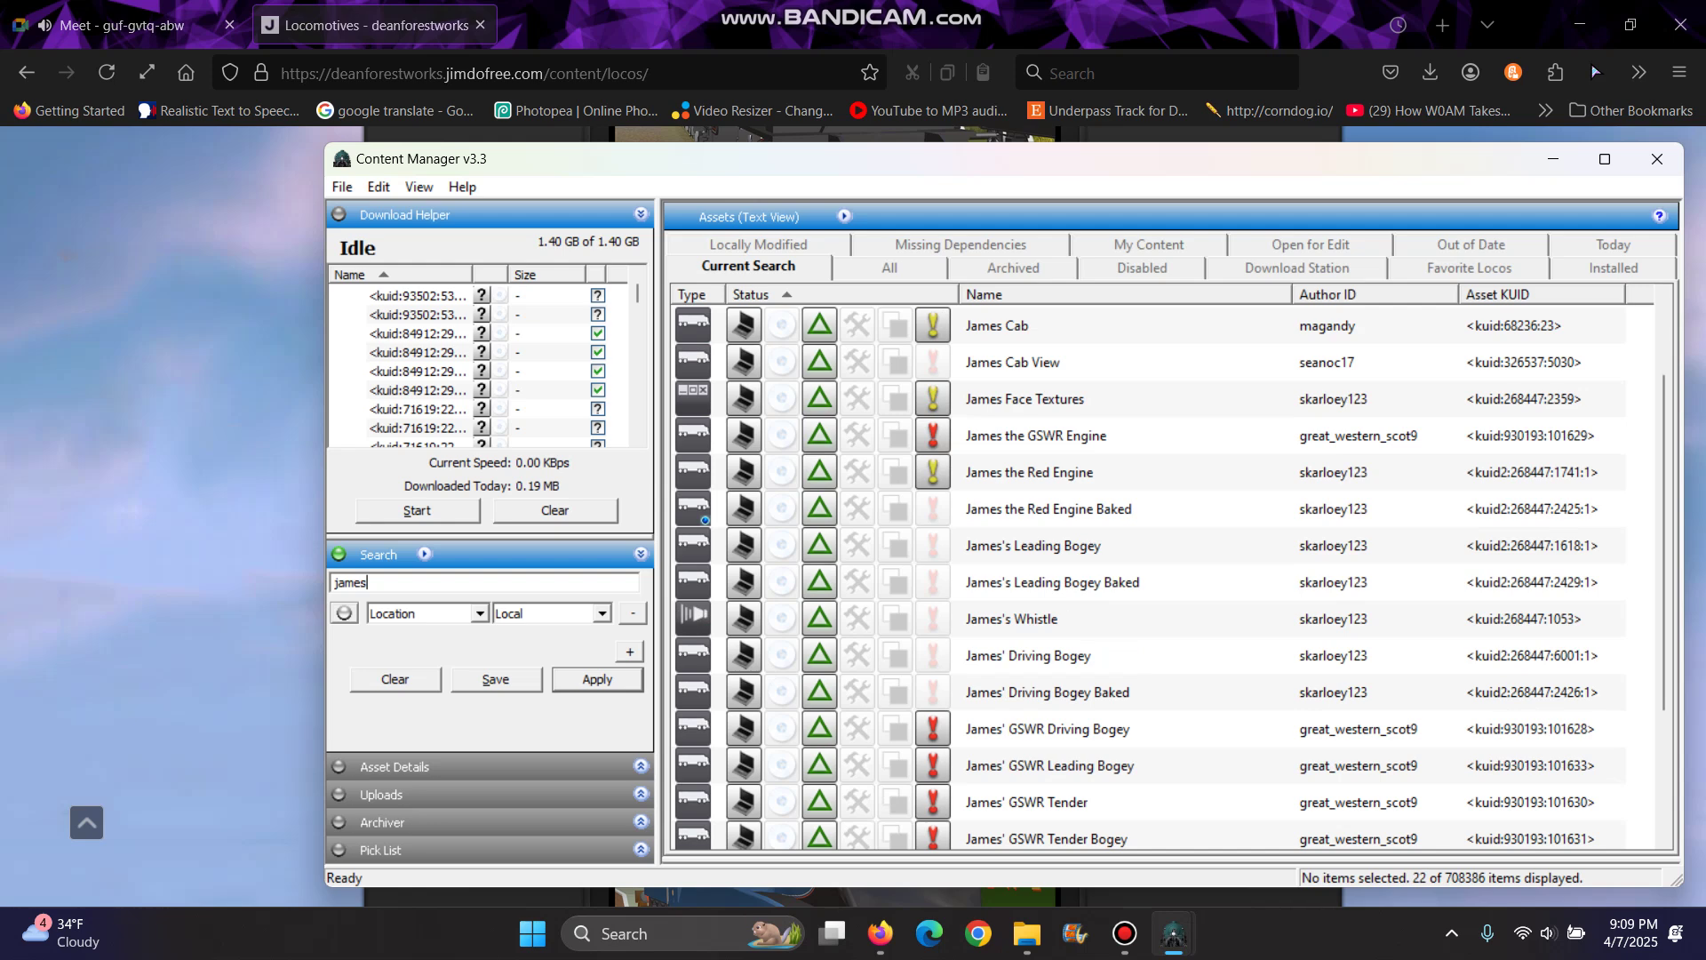
View the dependencies of James the GSWR Engine and look through them for faulty items
scroll(1166, 578, down, 2)
scroll(1166, 578, up, 3)
right_click(997, 546)
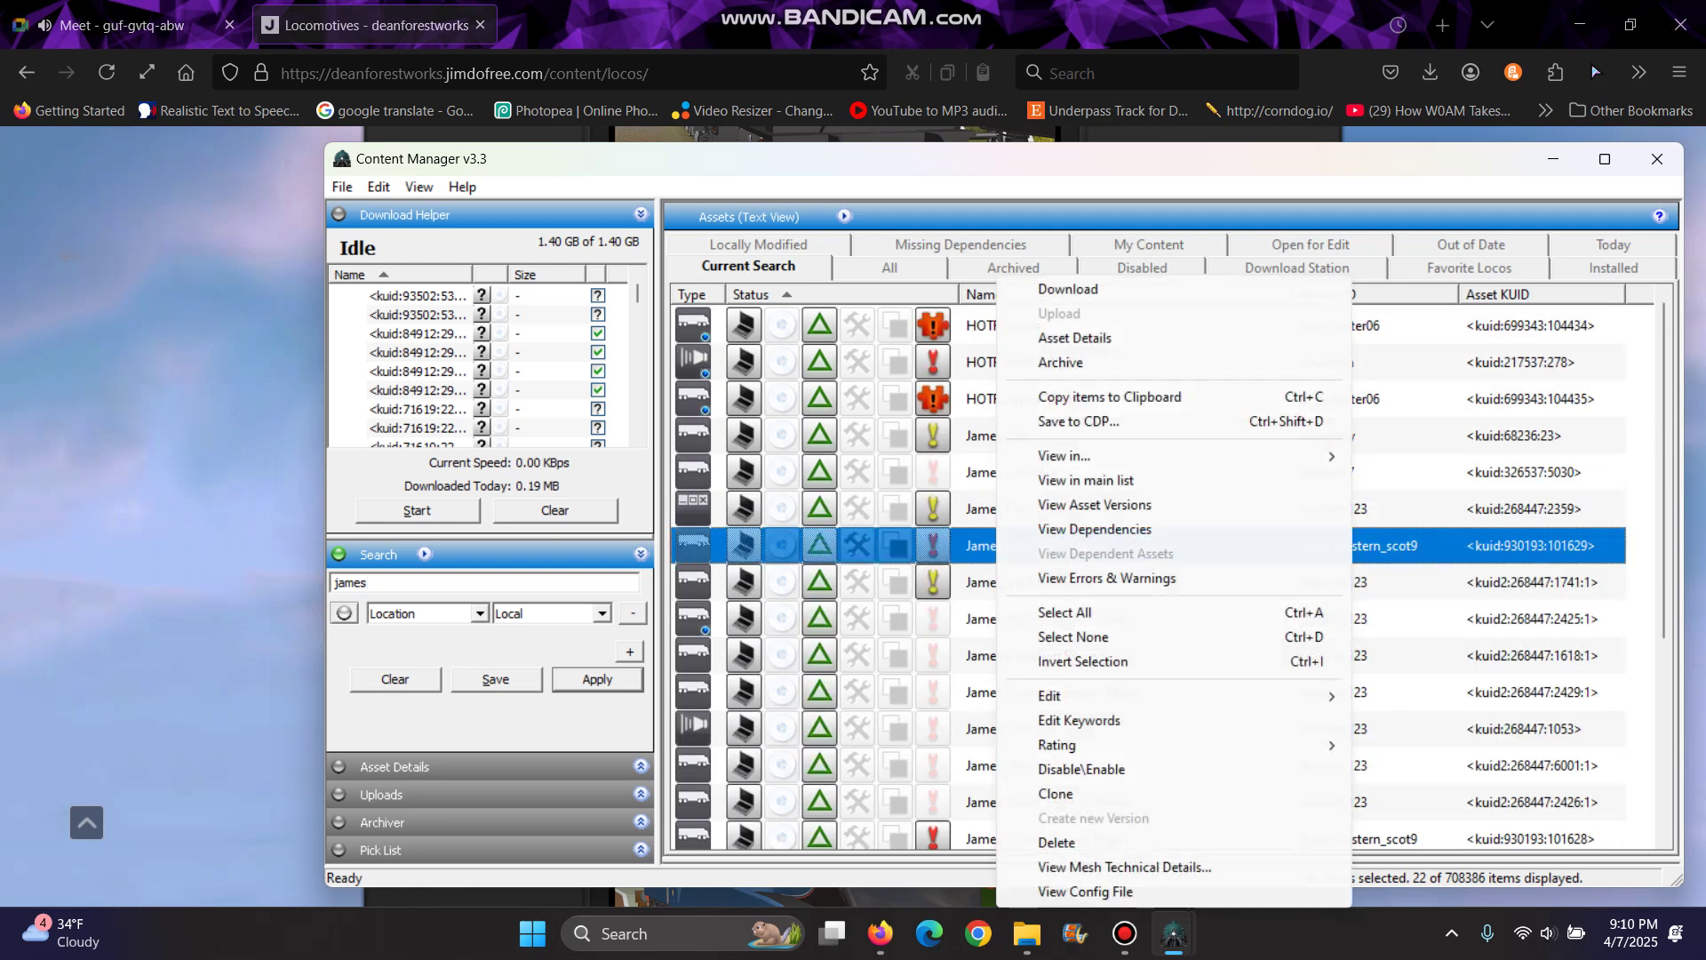
click(1156, 531)
scroll(996, 480, down, 2)
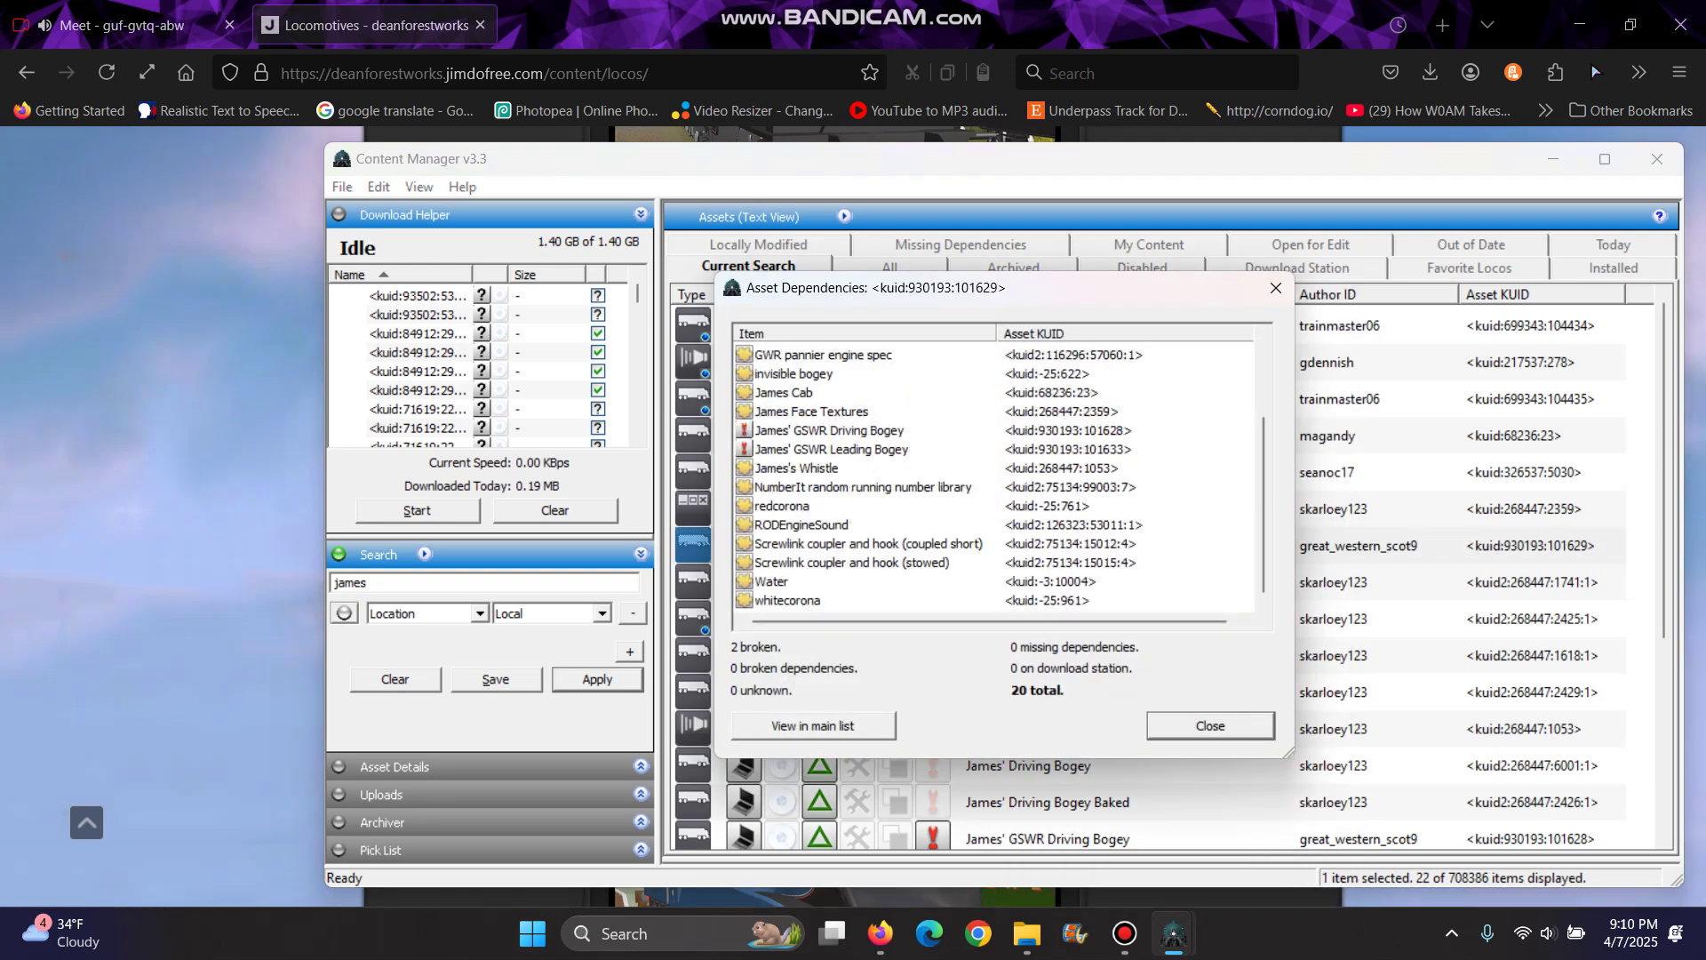
scroll(995, 480, up, 1)
scroll(996, 480, down, 1)
Copy the James' GSWR Driving Bogey entry from the dependency list and close the list
right_click(907, 431)
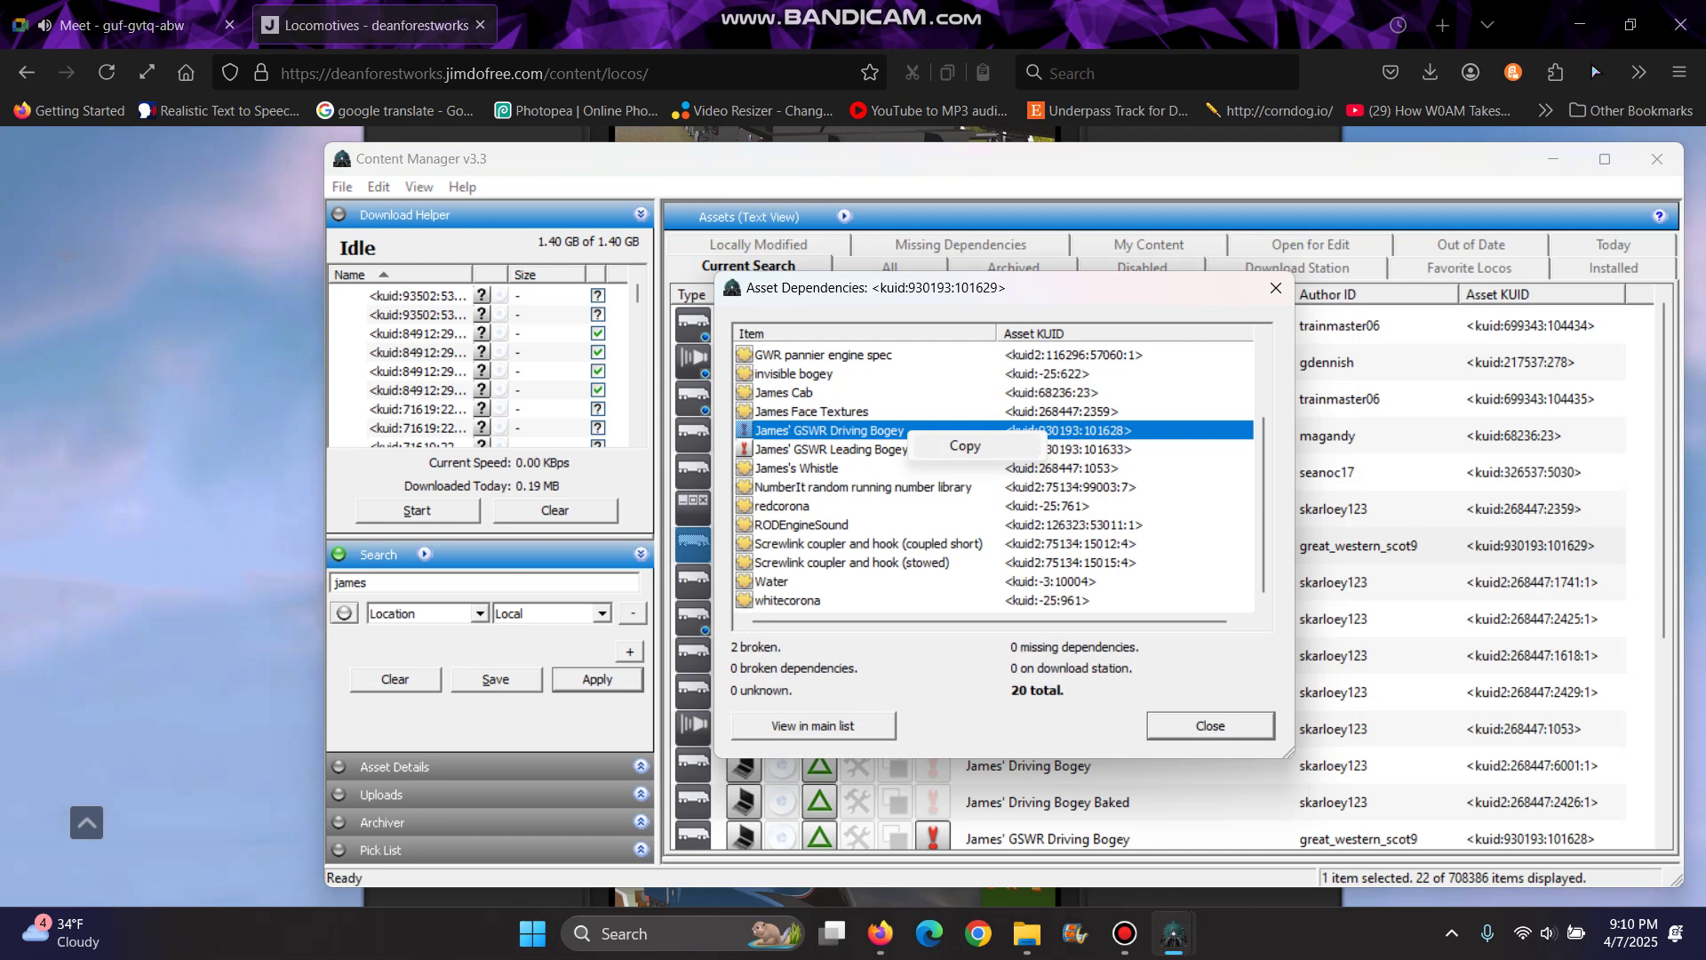
click(966, 446)
click(1211, 726)
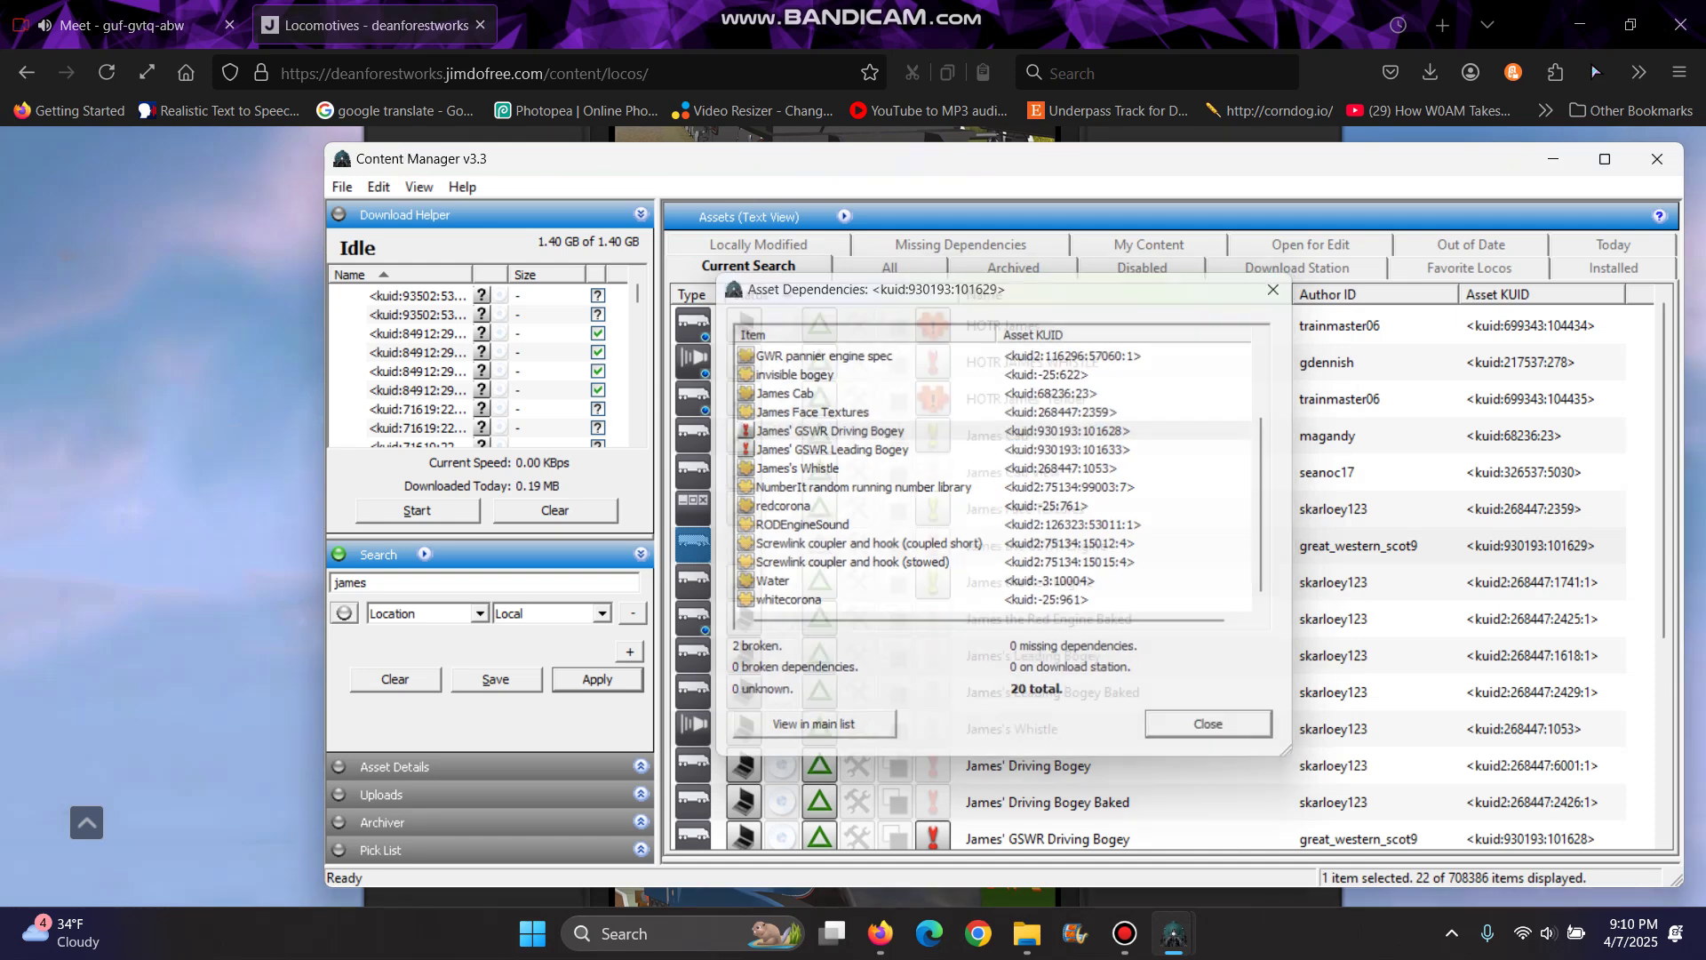
Search the Download Station for "James' GSWR Driving Bogey", removing the "Faulty: " prefix from the pasted text
click(890, 267)
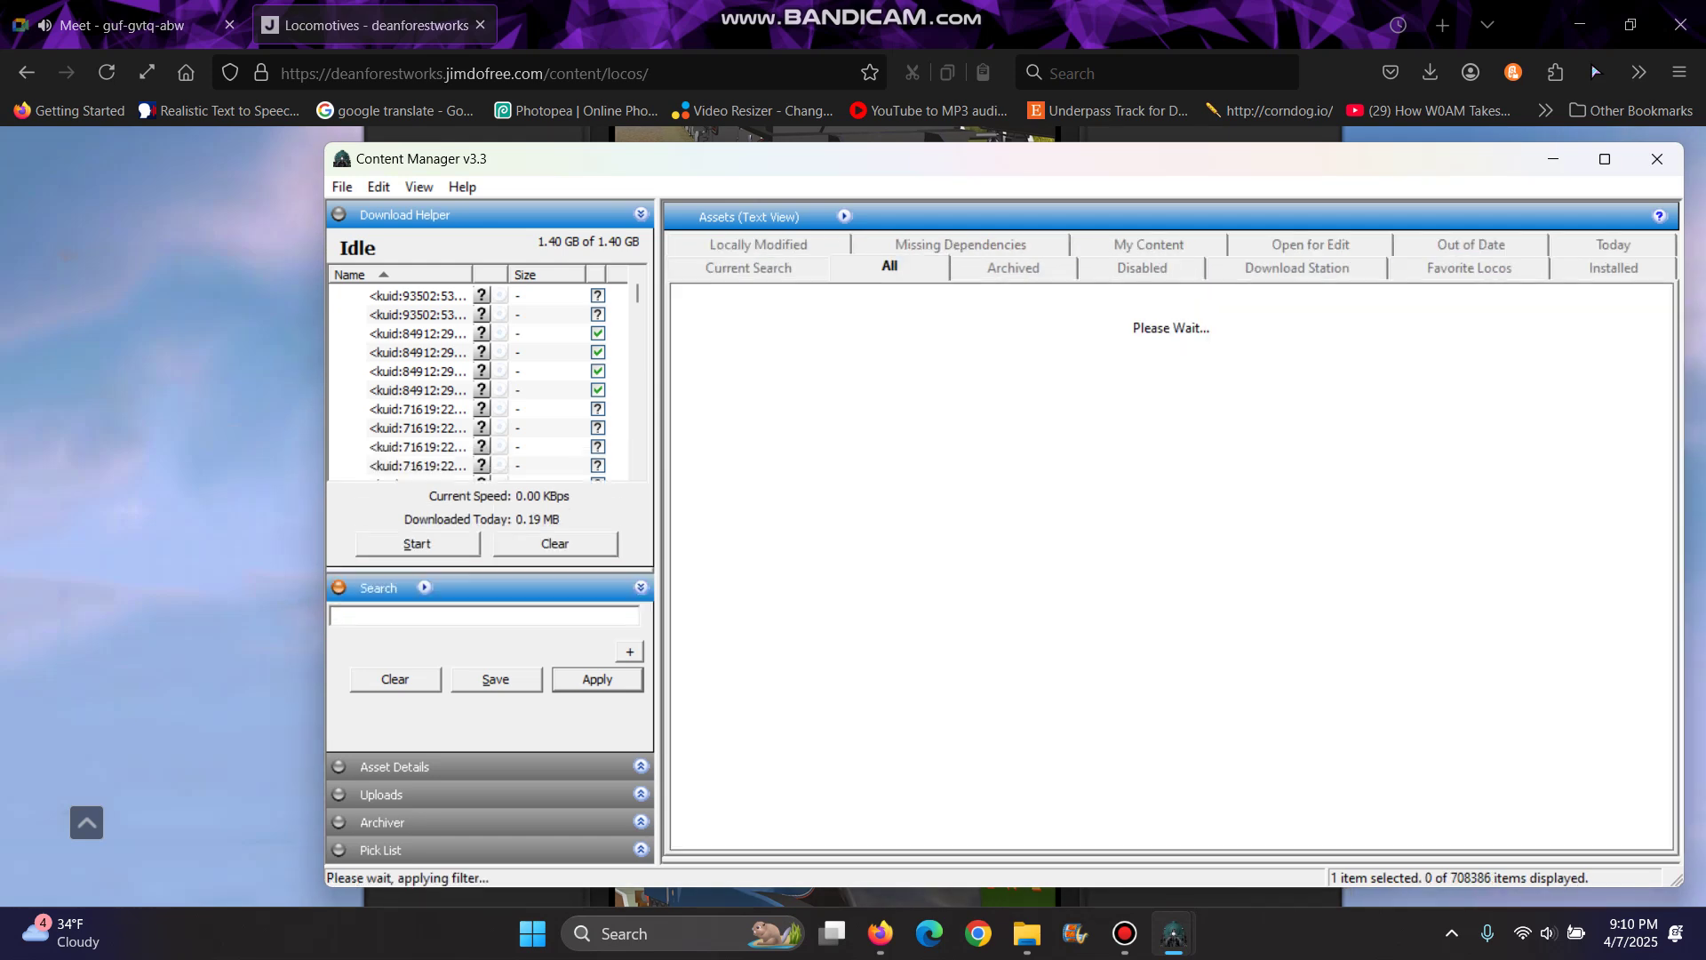
click(1297, 268)
text(Faulty: James' GSWR Driving Bogey)
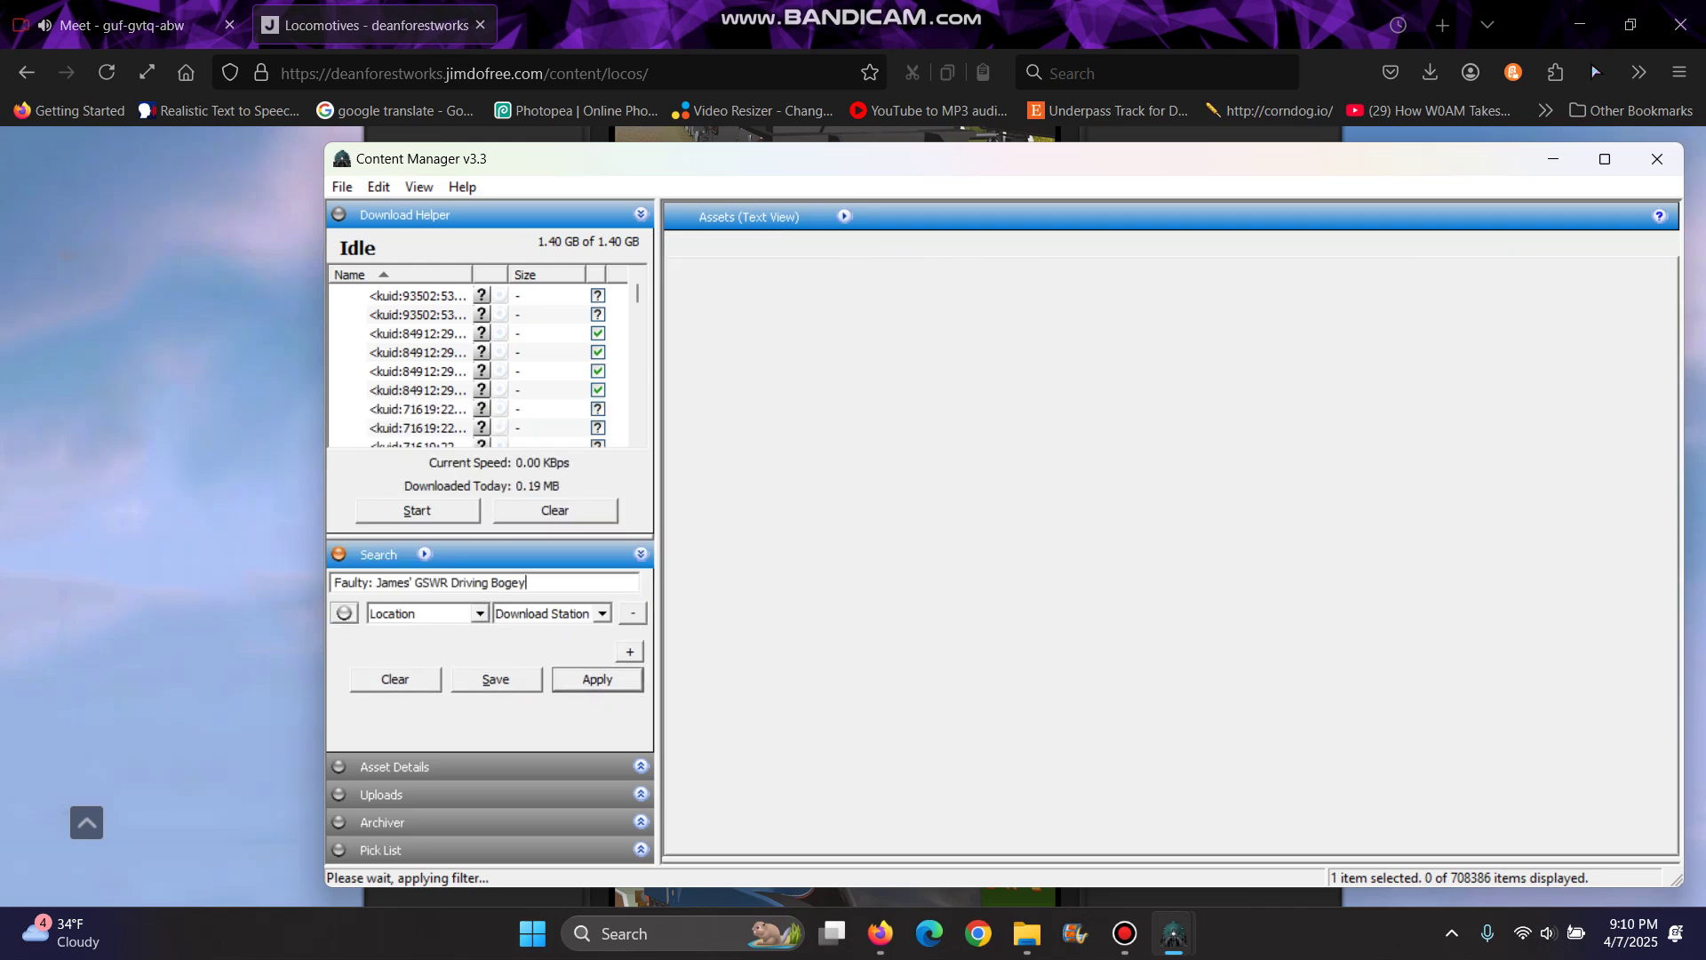
drag(373, 584, 332, 583)
key(BackSpace)
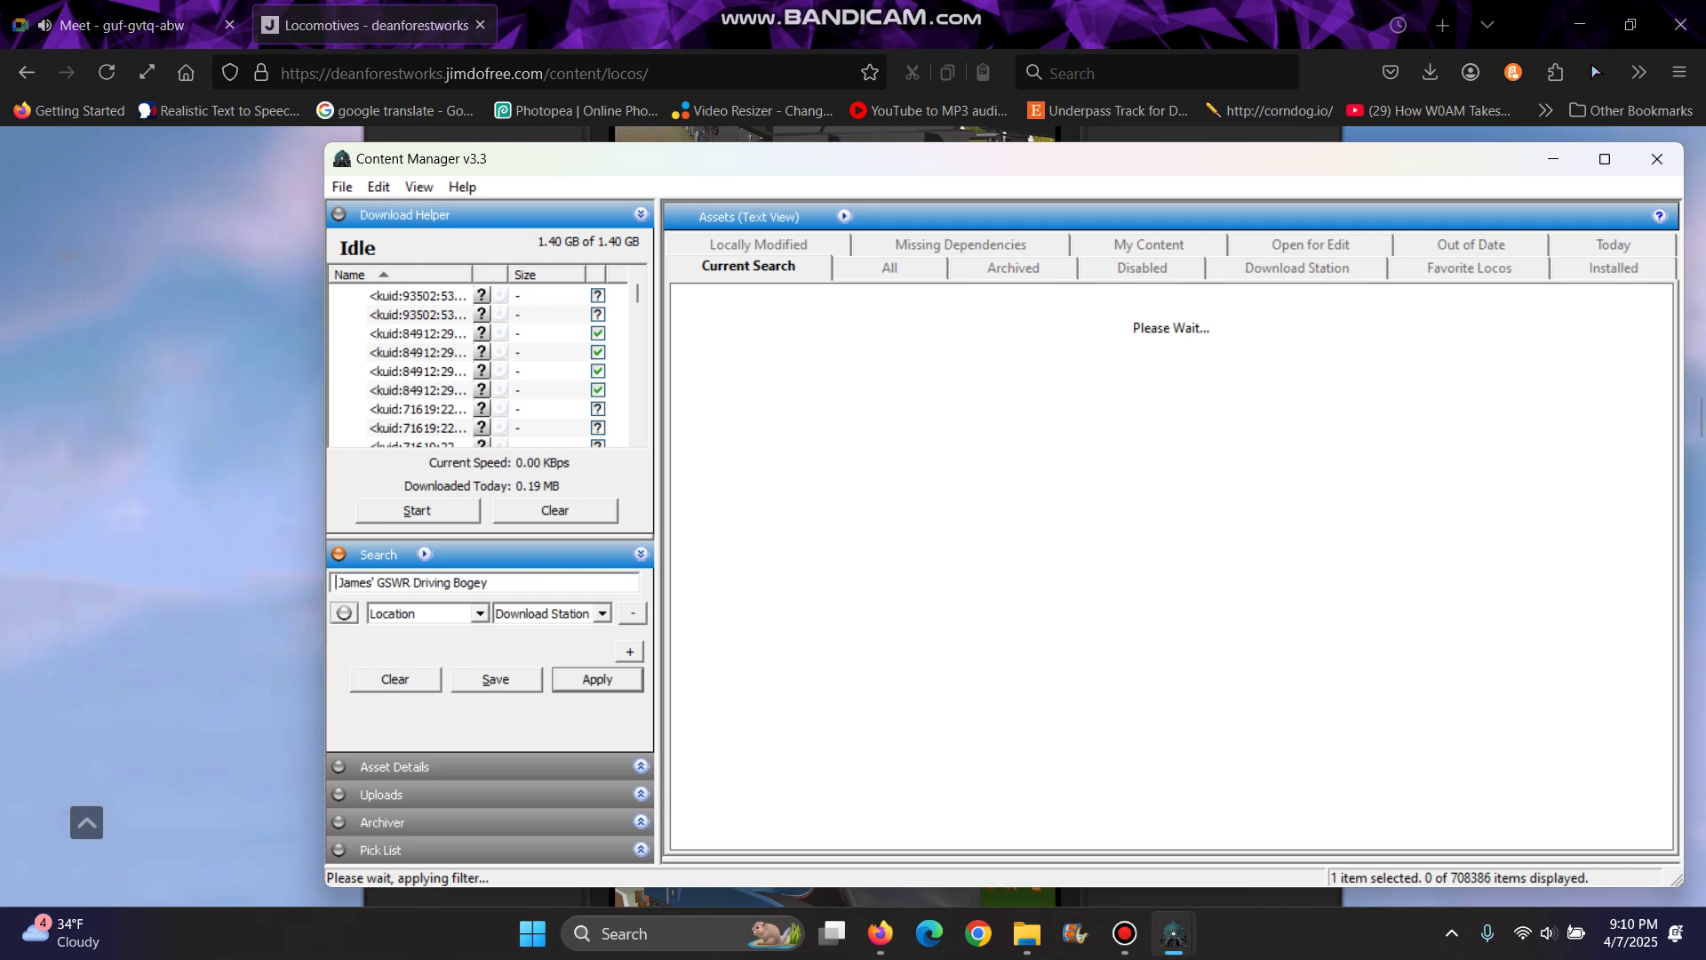
key(Delete)
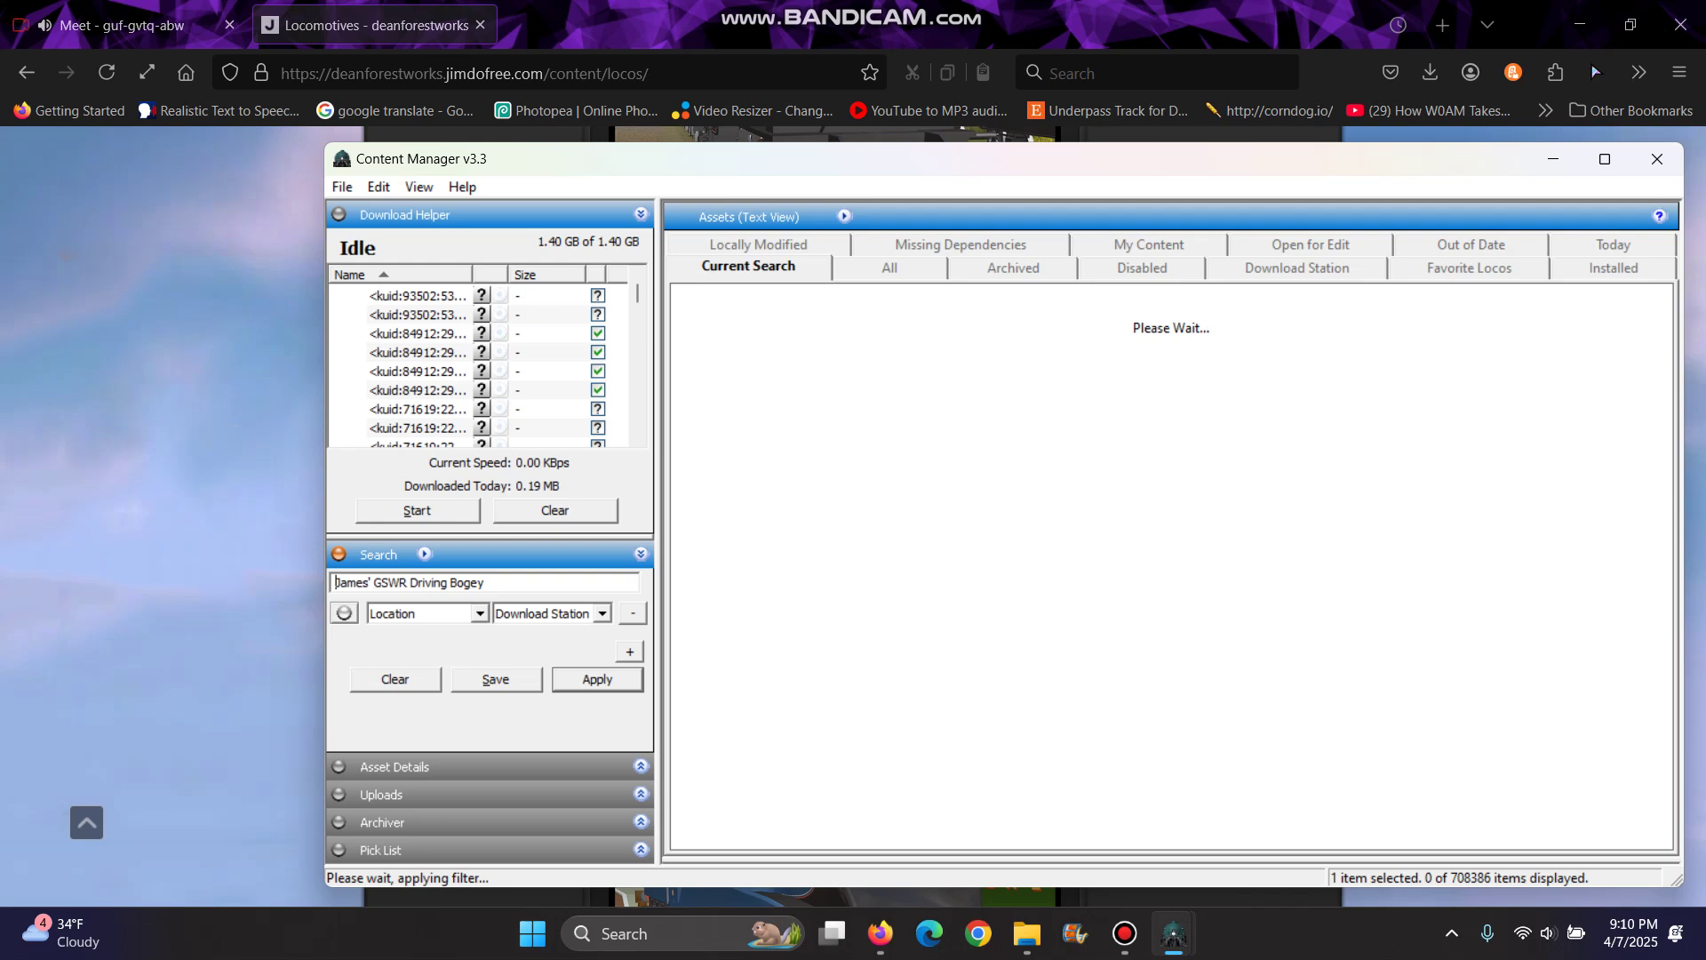
Examine the error status and available actions of James the GSWR Engine in the local "james" search results
mouse_move(986, 13)
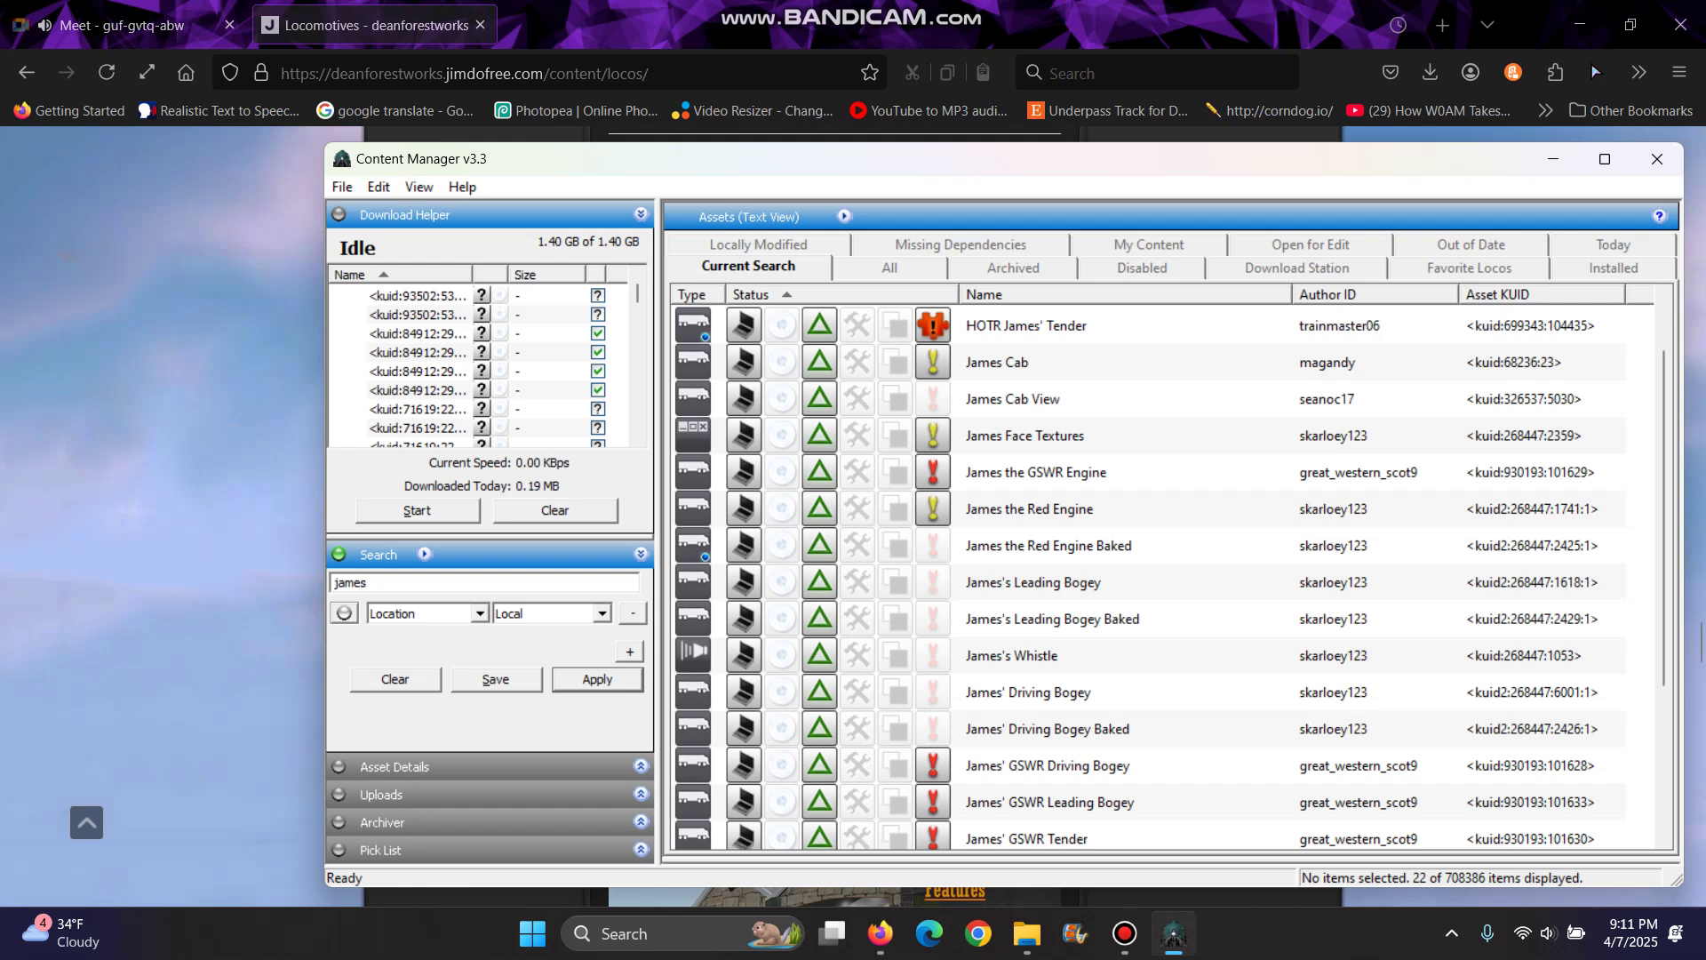
click(1137, 472)
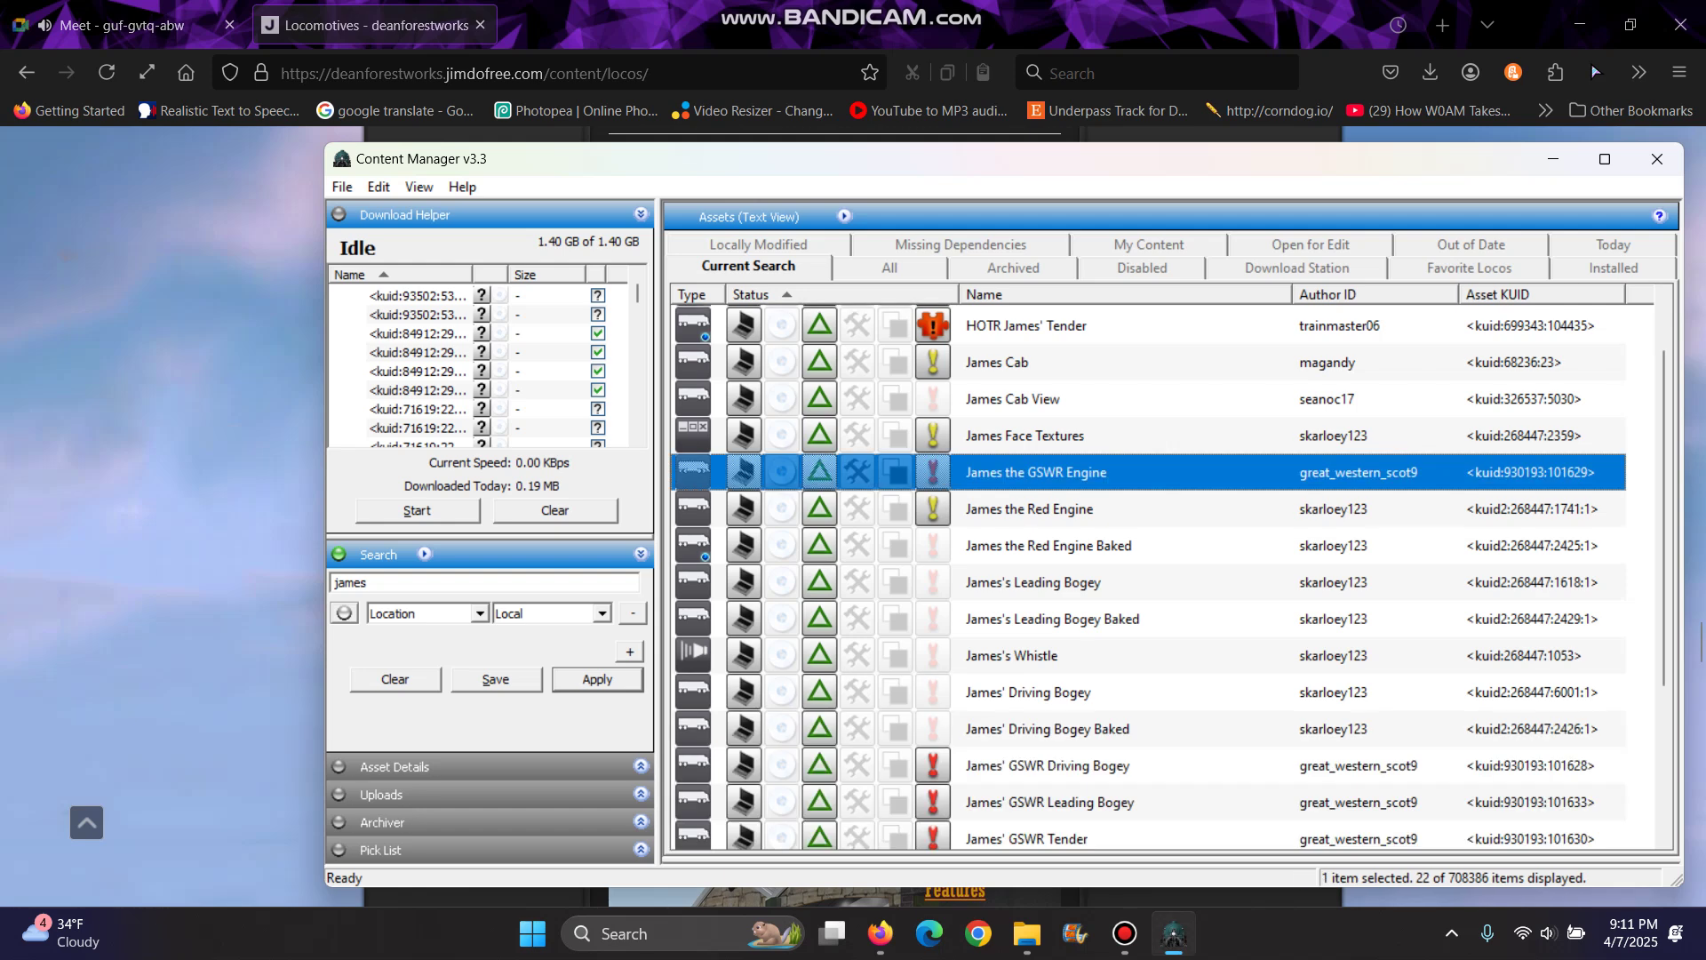
right_click(1138, 472)
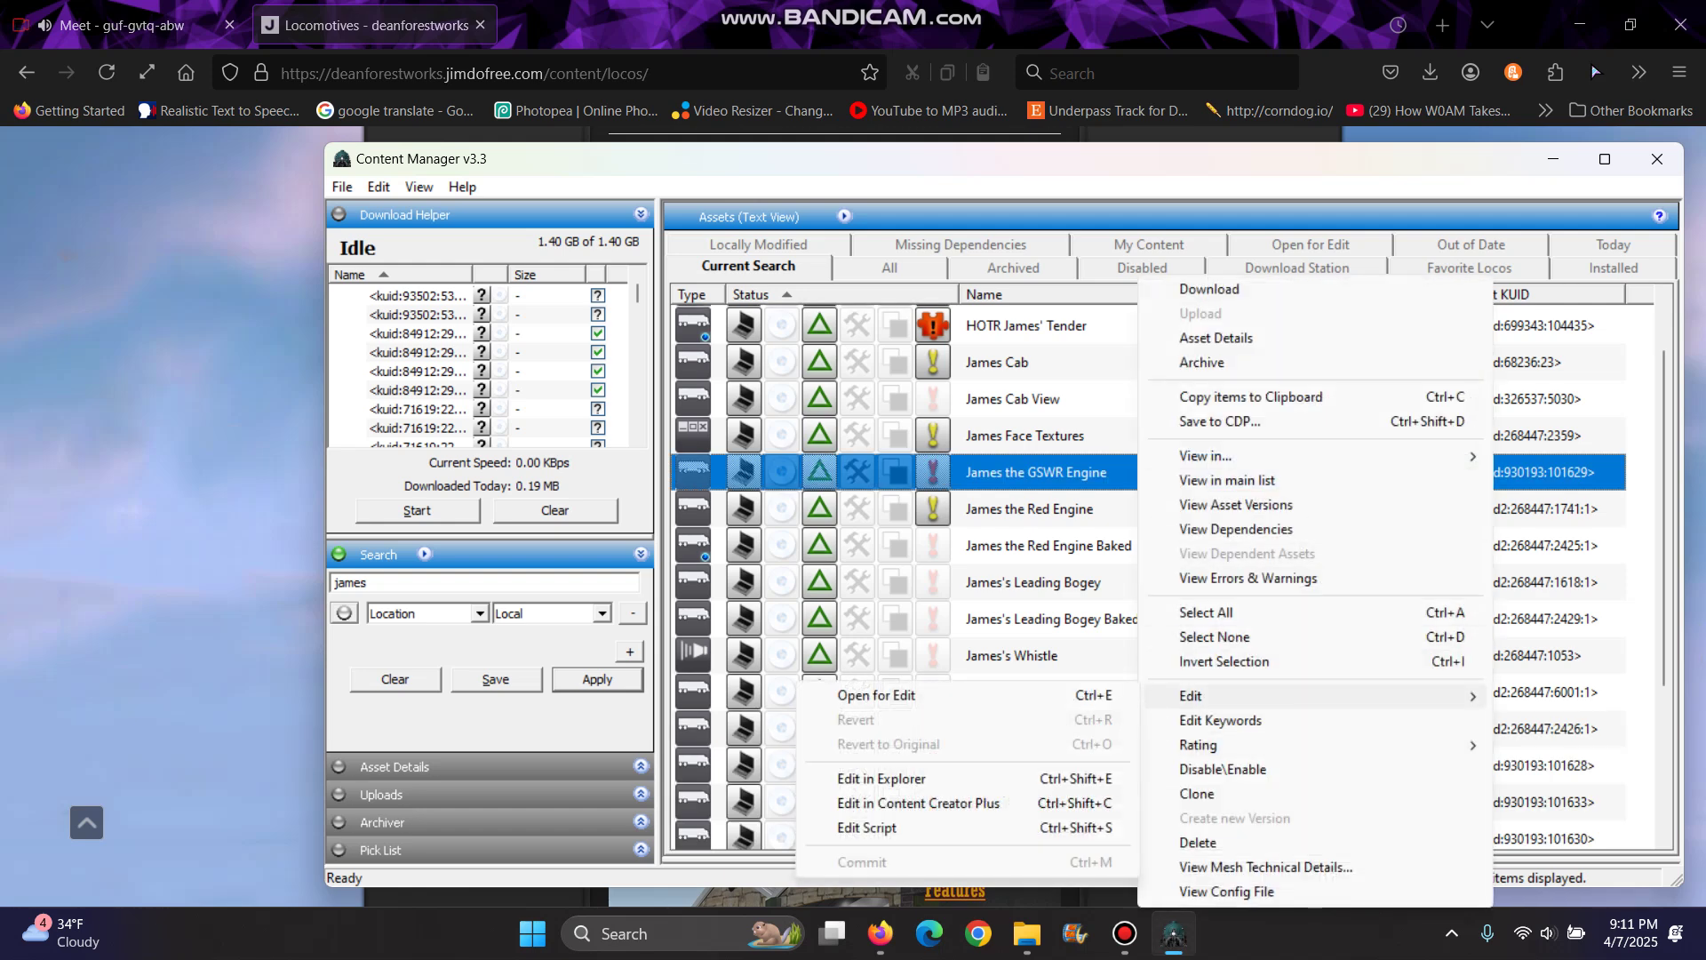
key(Escape)
right_click(968, 472)
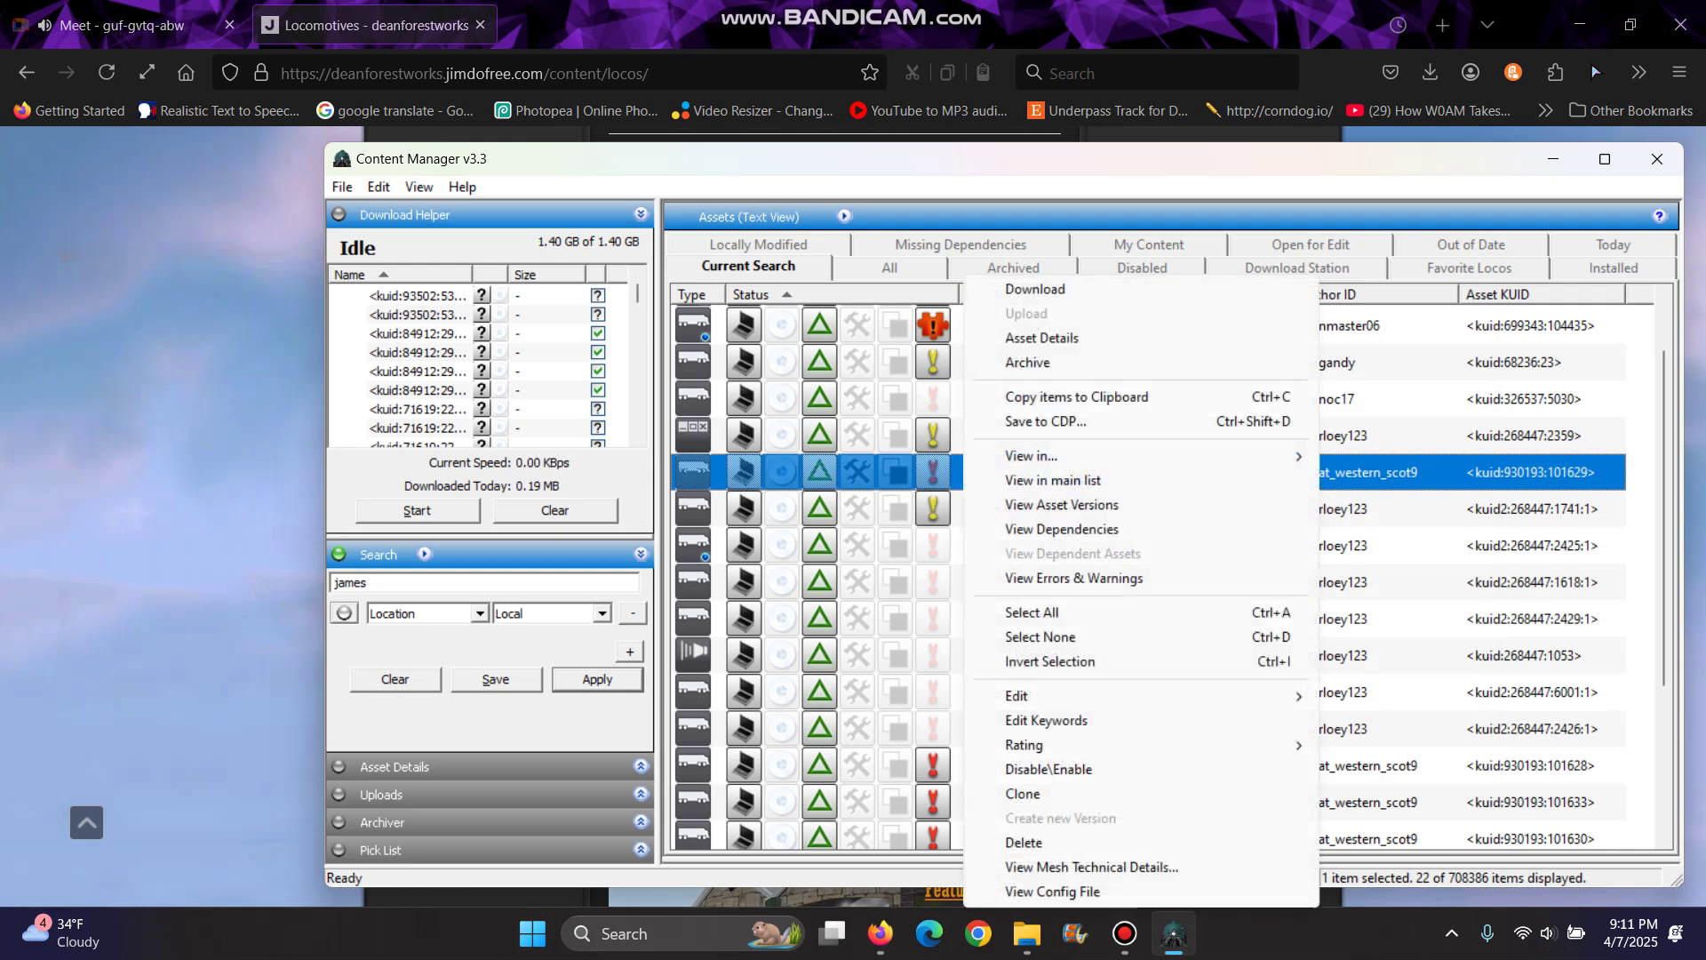
click(920, 435)
click(943, 471)
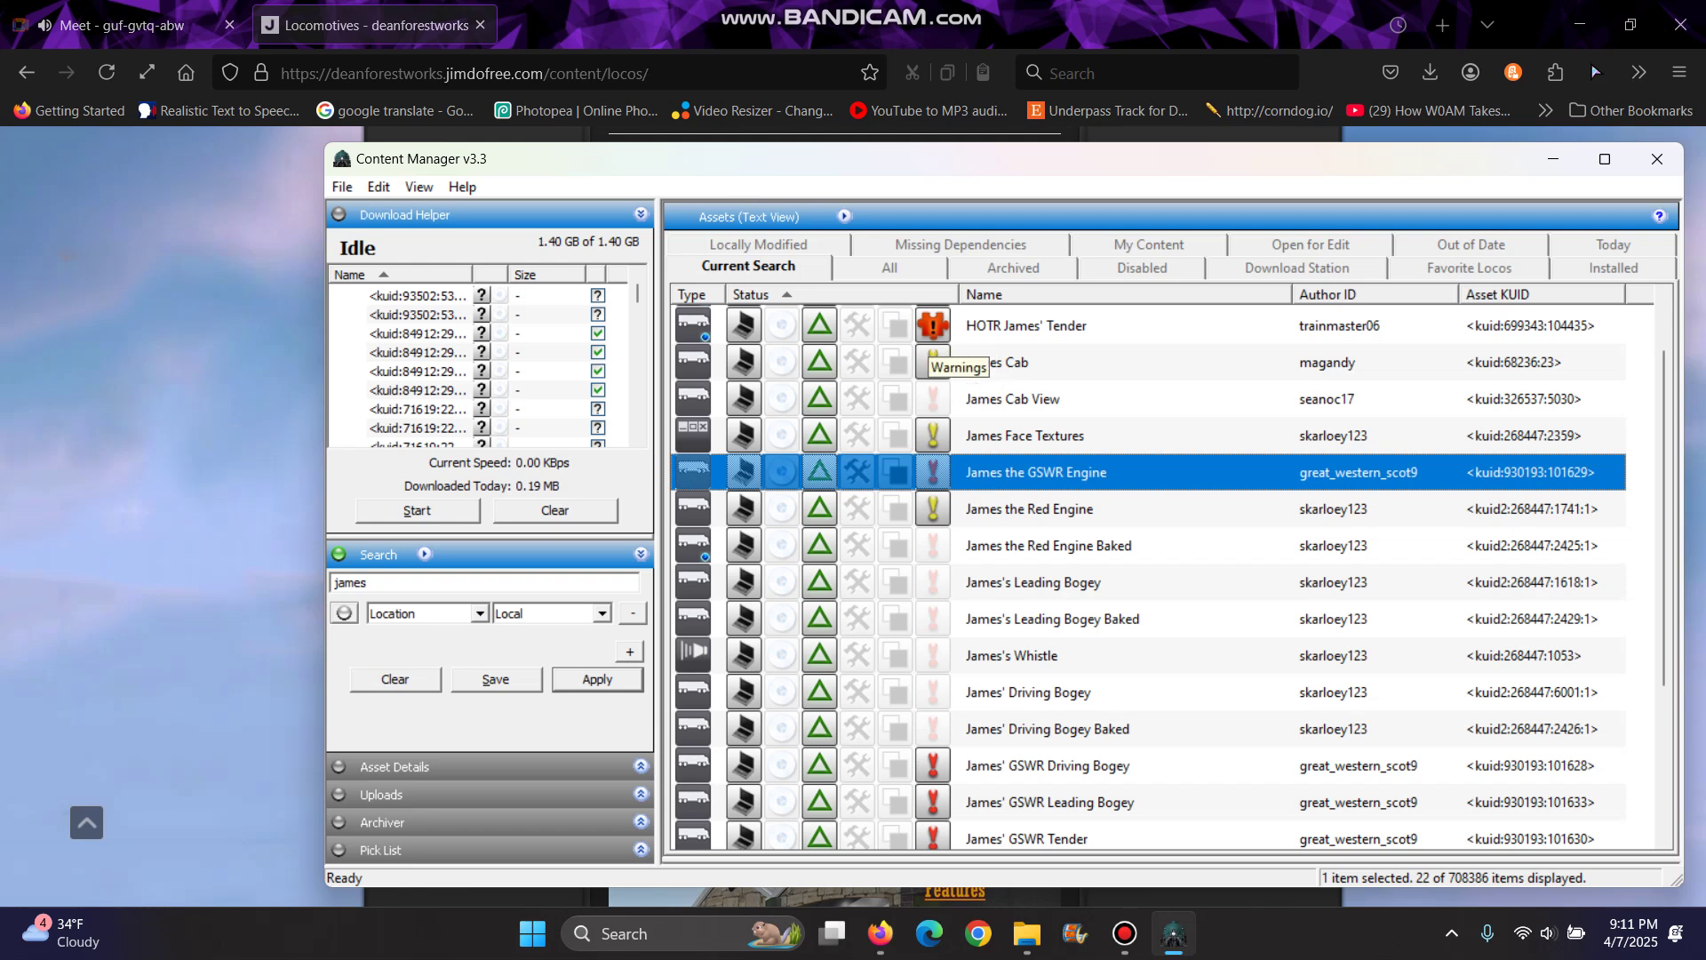
scroll(932, 360, up, 1)
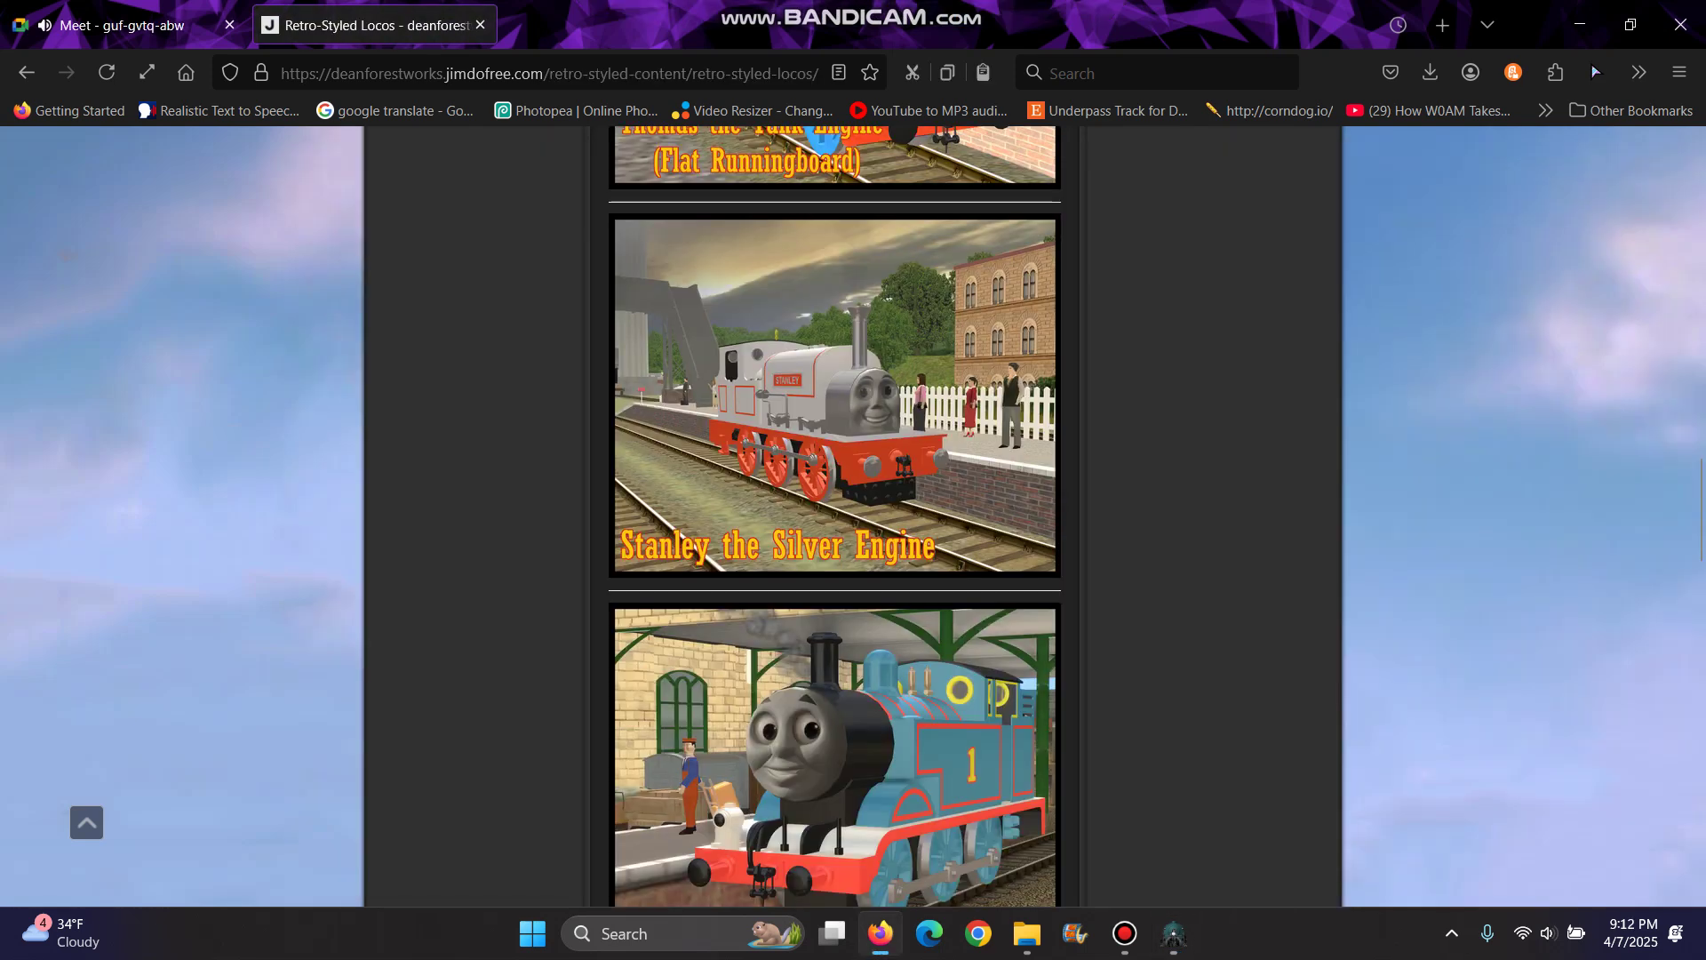
Open the Stanley the Silver Engine download from the Retro-Styled Locos page and download both CDP files from its Drive folder
click(835, 396)
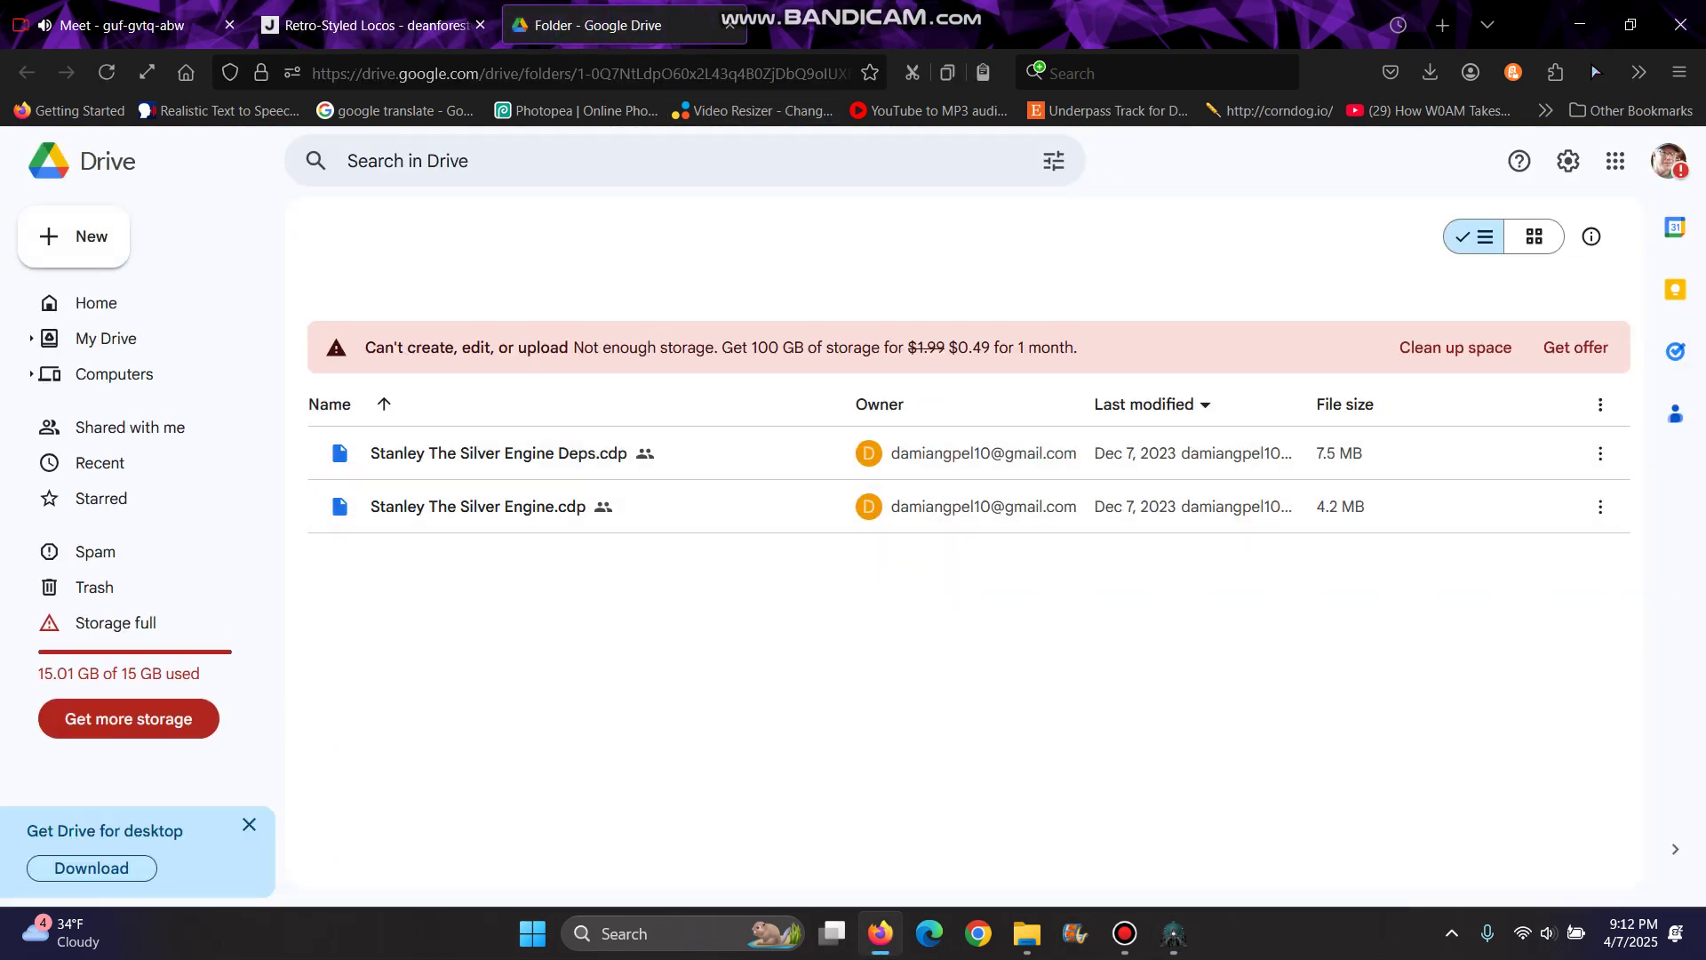
drag(680, 556, 604, 454)
click(513, 293)
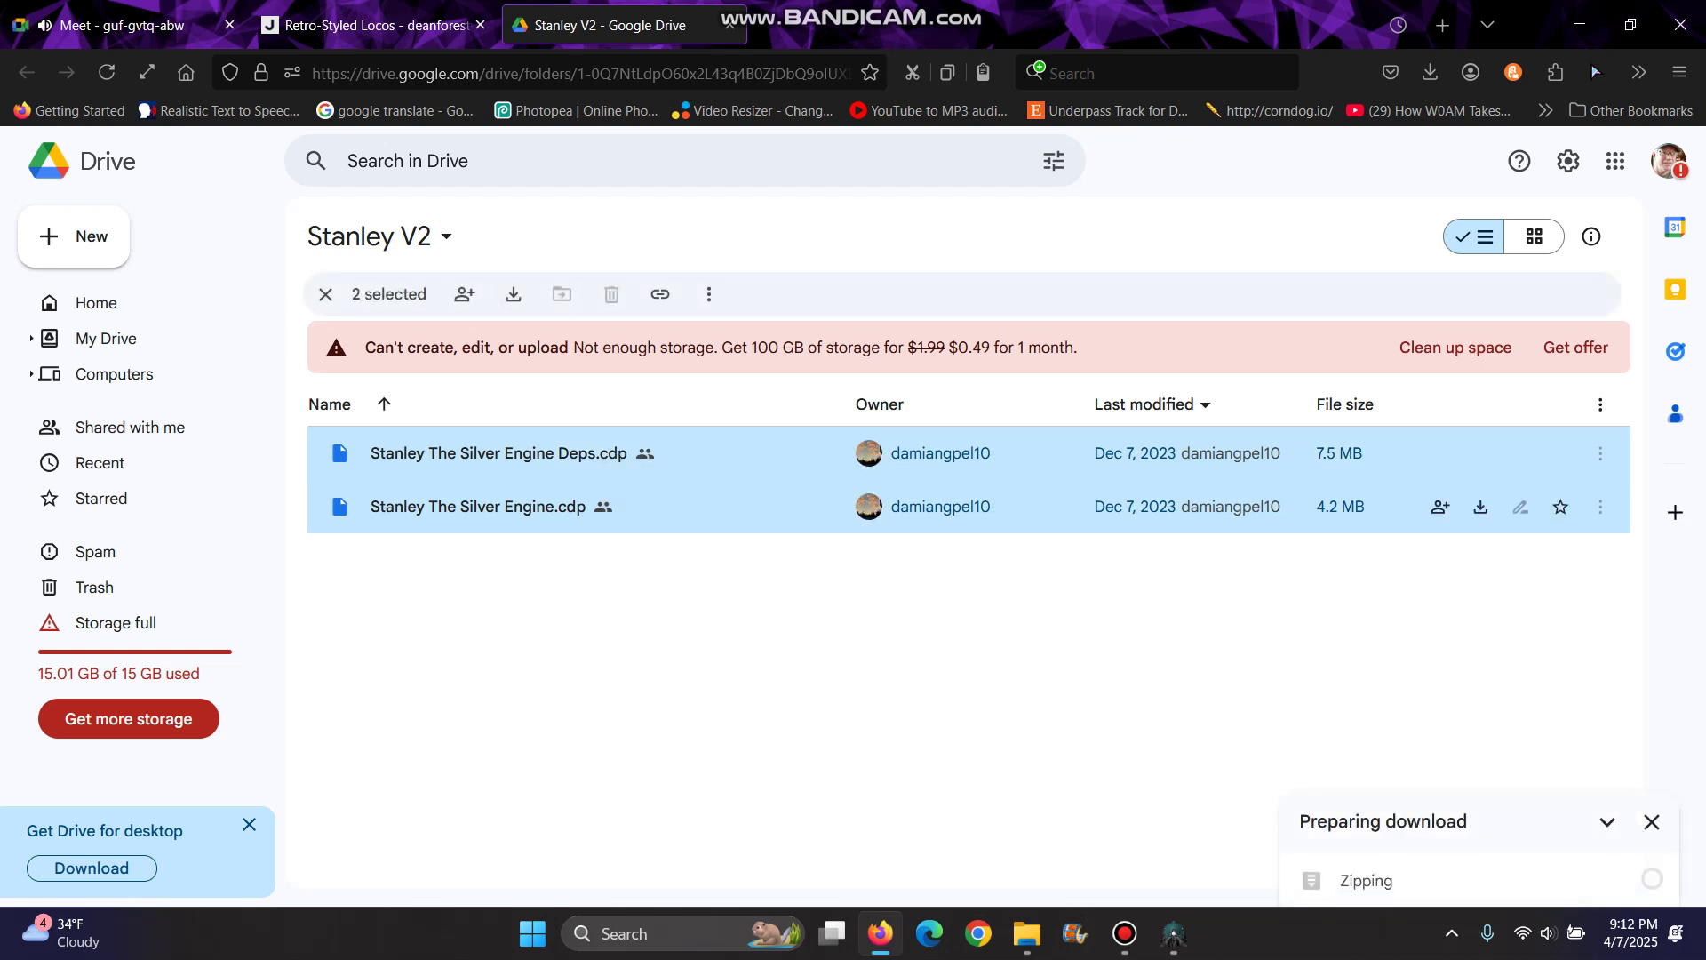
click(604, 570)
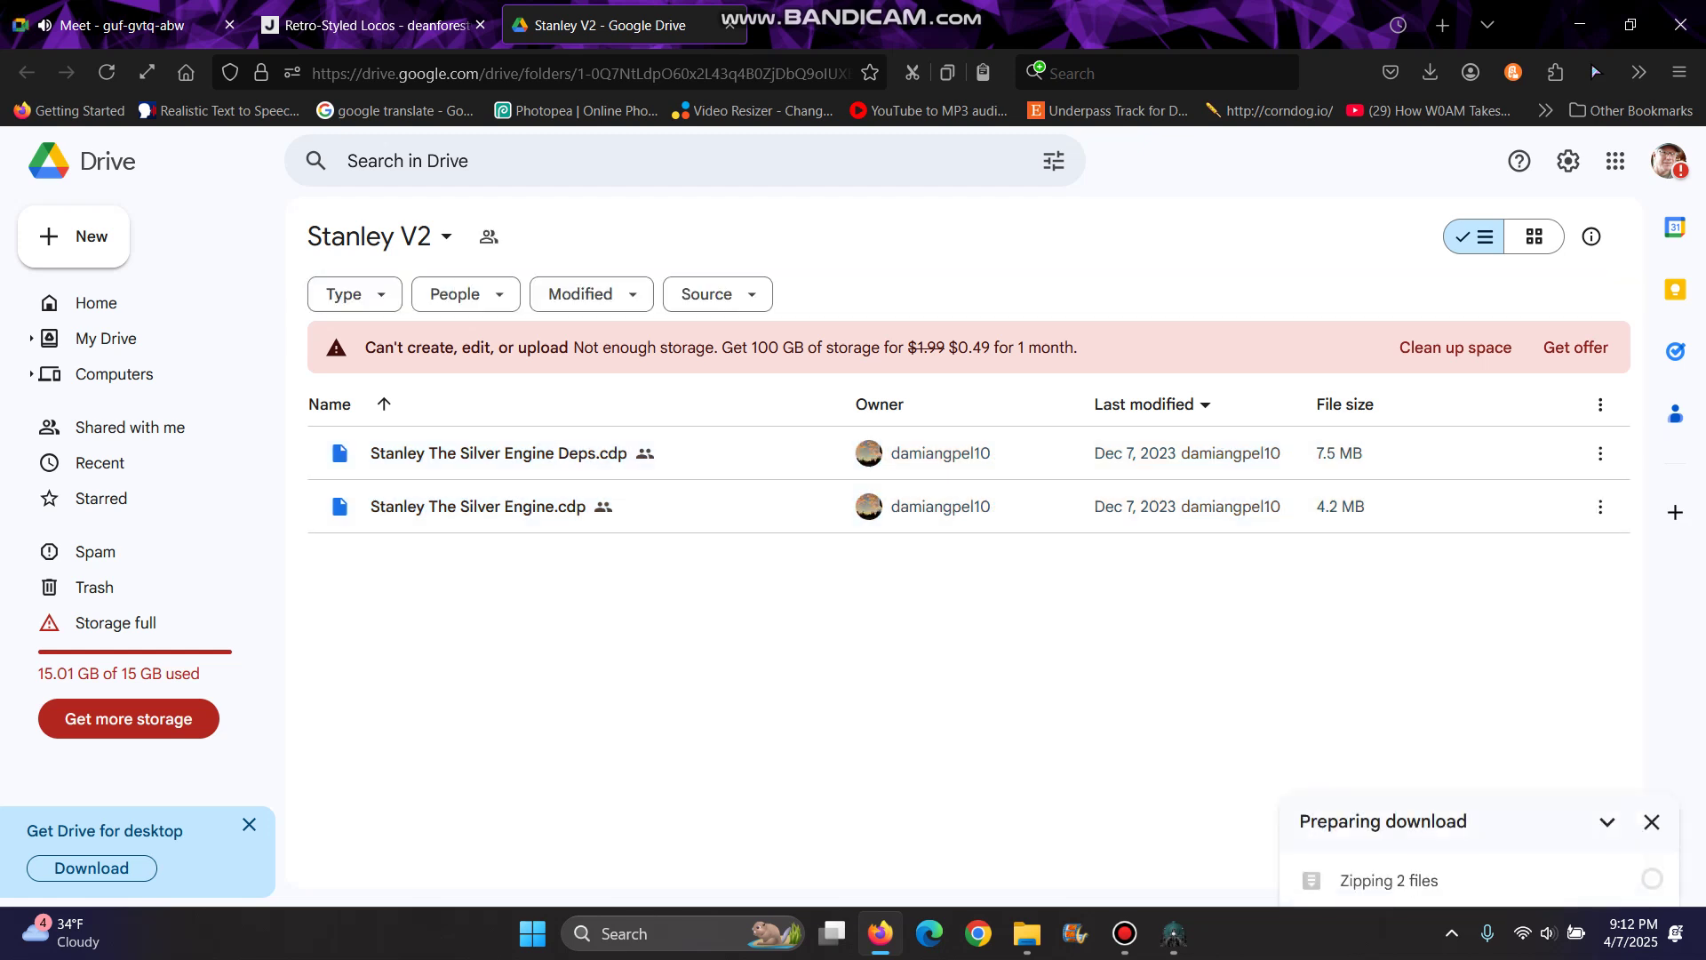
drag(604, 571, 675, 603)
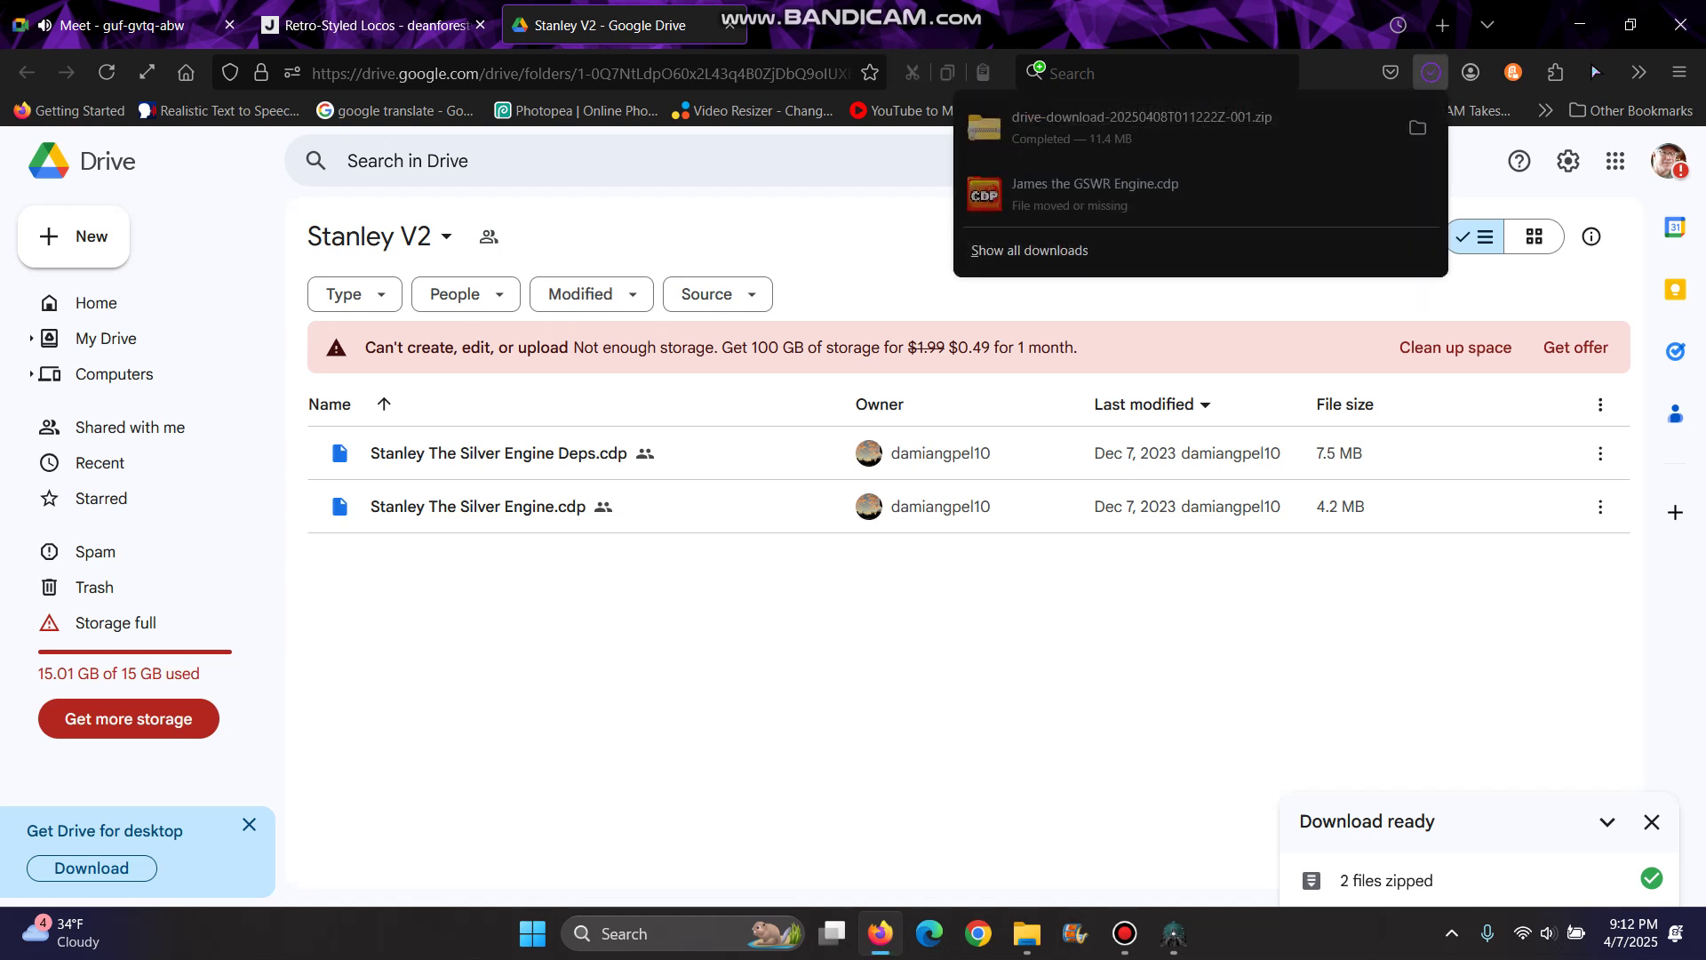
Open the downloaded drive-download-20250408T011222Z-001.zip and extract all its files to the suggested folder in Downloads
right_click(1158, 144)
click(1147, 133)
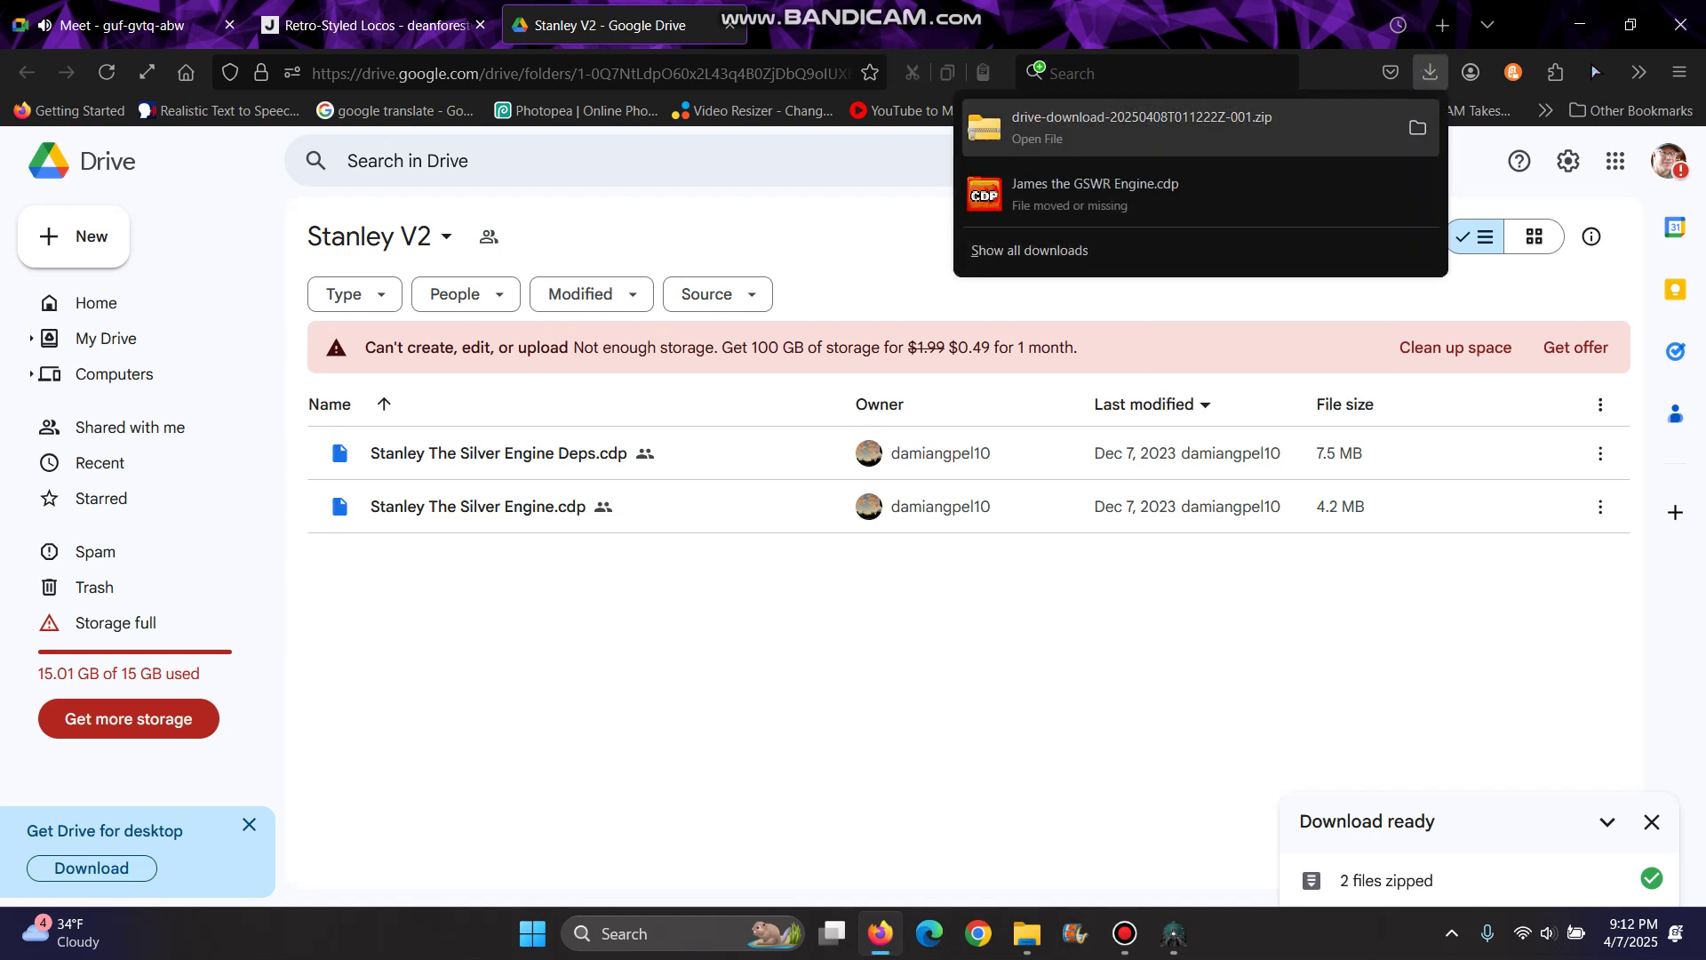
click(1147, 133)
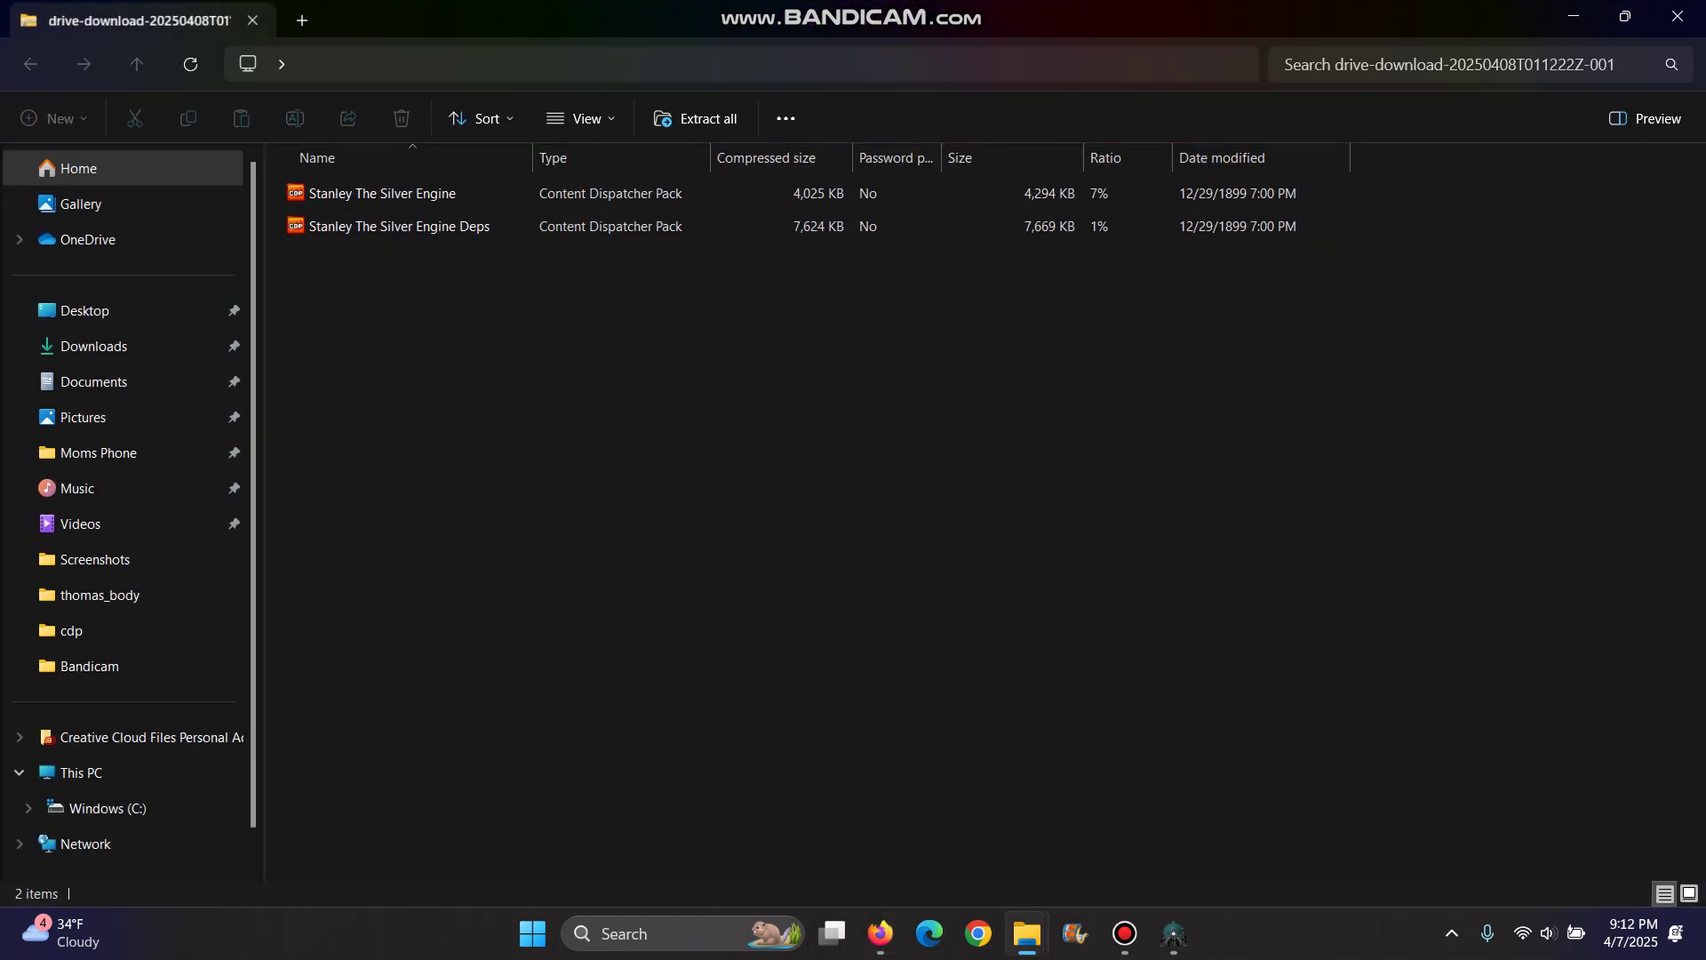
right_click(562, 293)
click(643, 427)
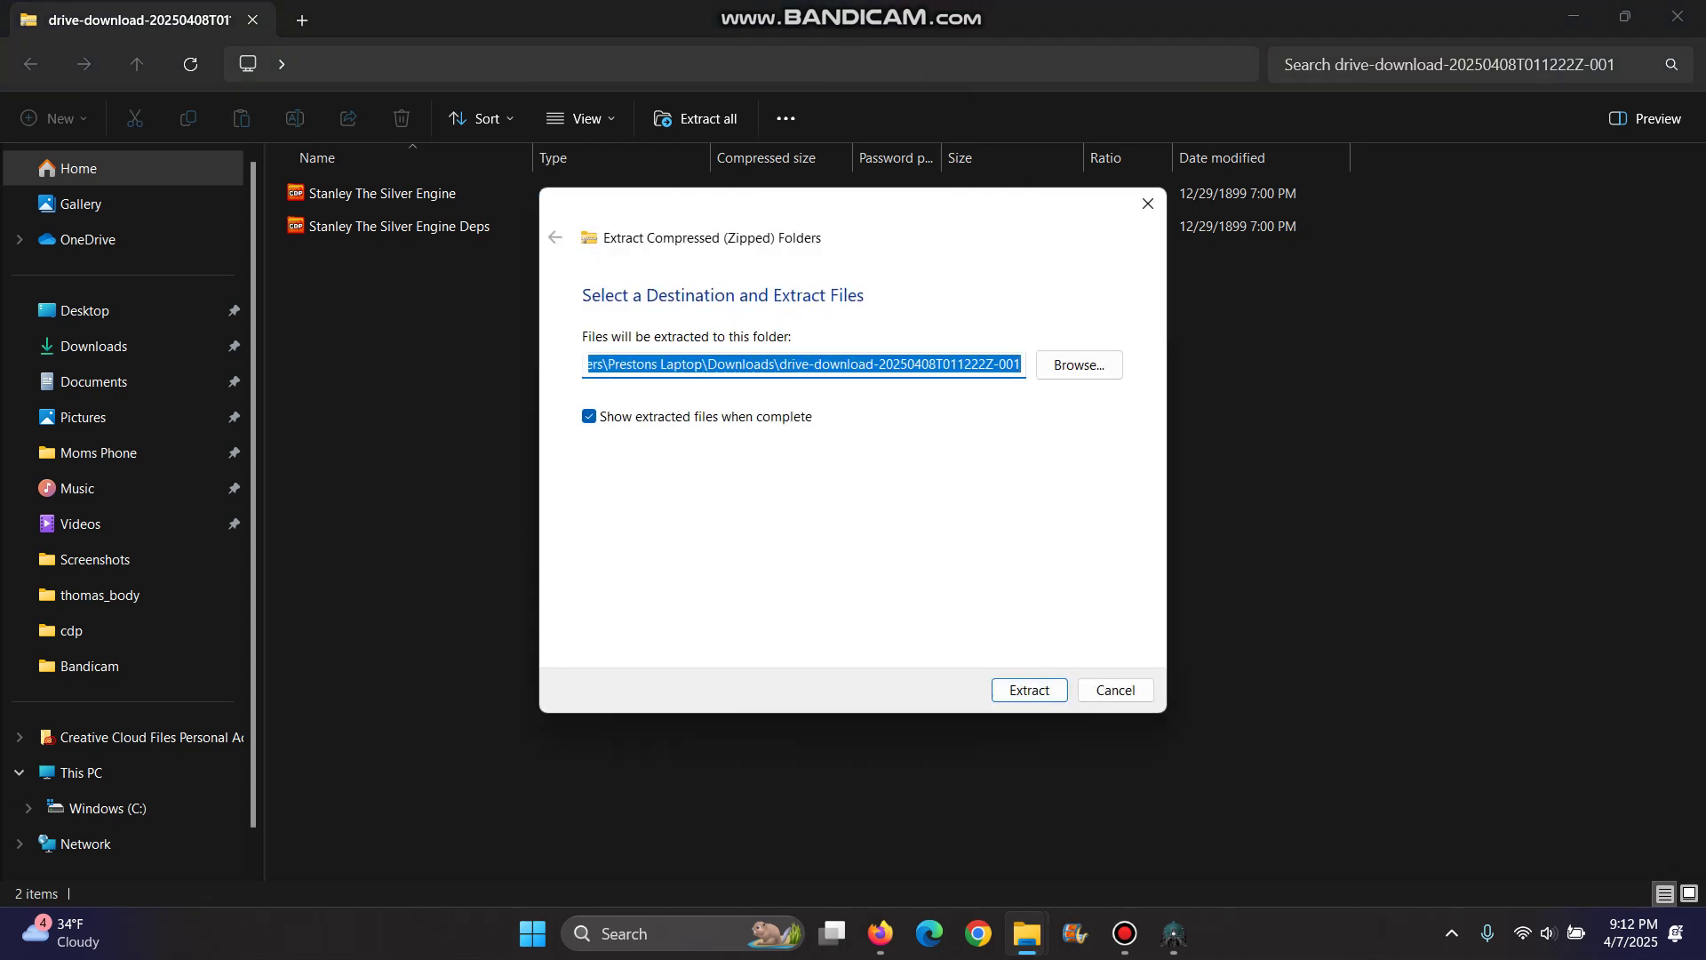
key(Return)
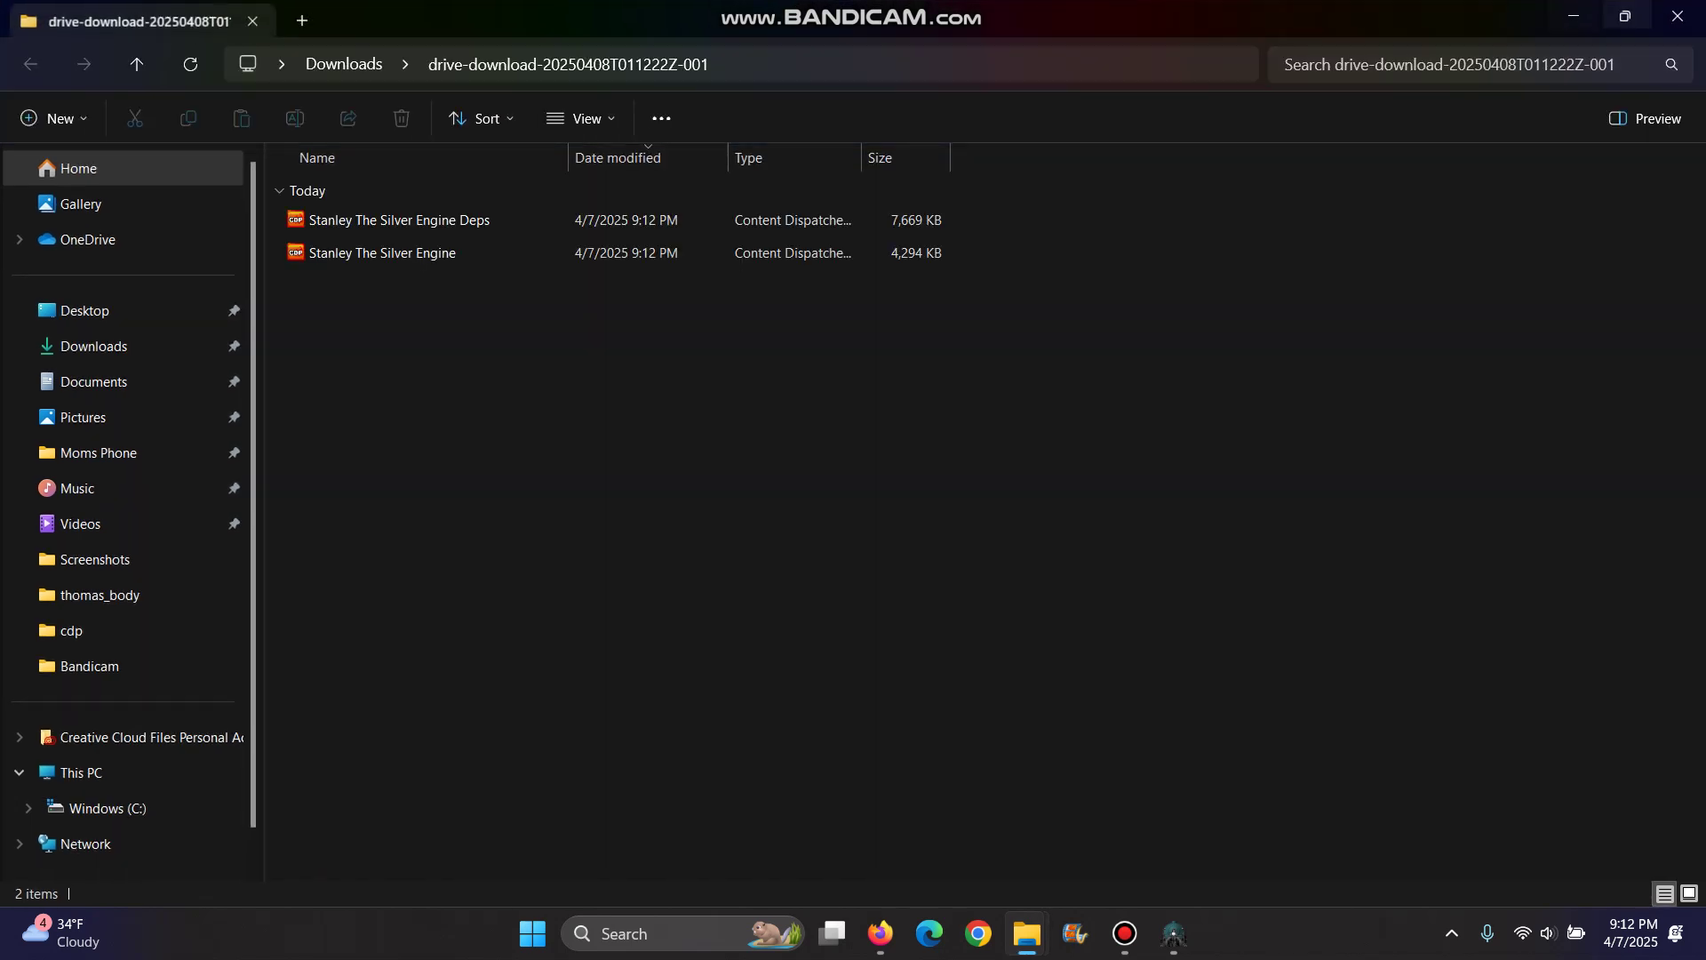
Close the extracted folder and delete the drive-download-20250408T011222Z-001 zip archive from Downloads
click(1678, 16)
click(107, 346)
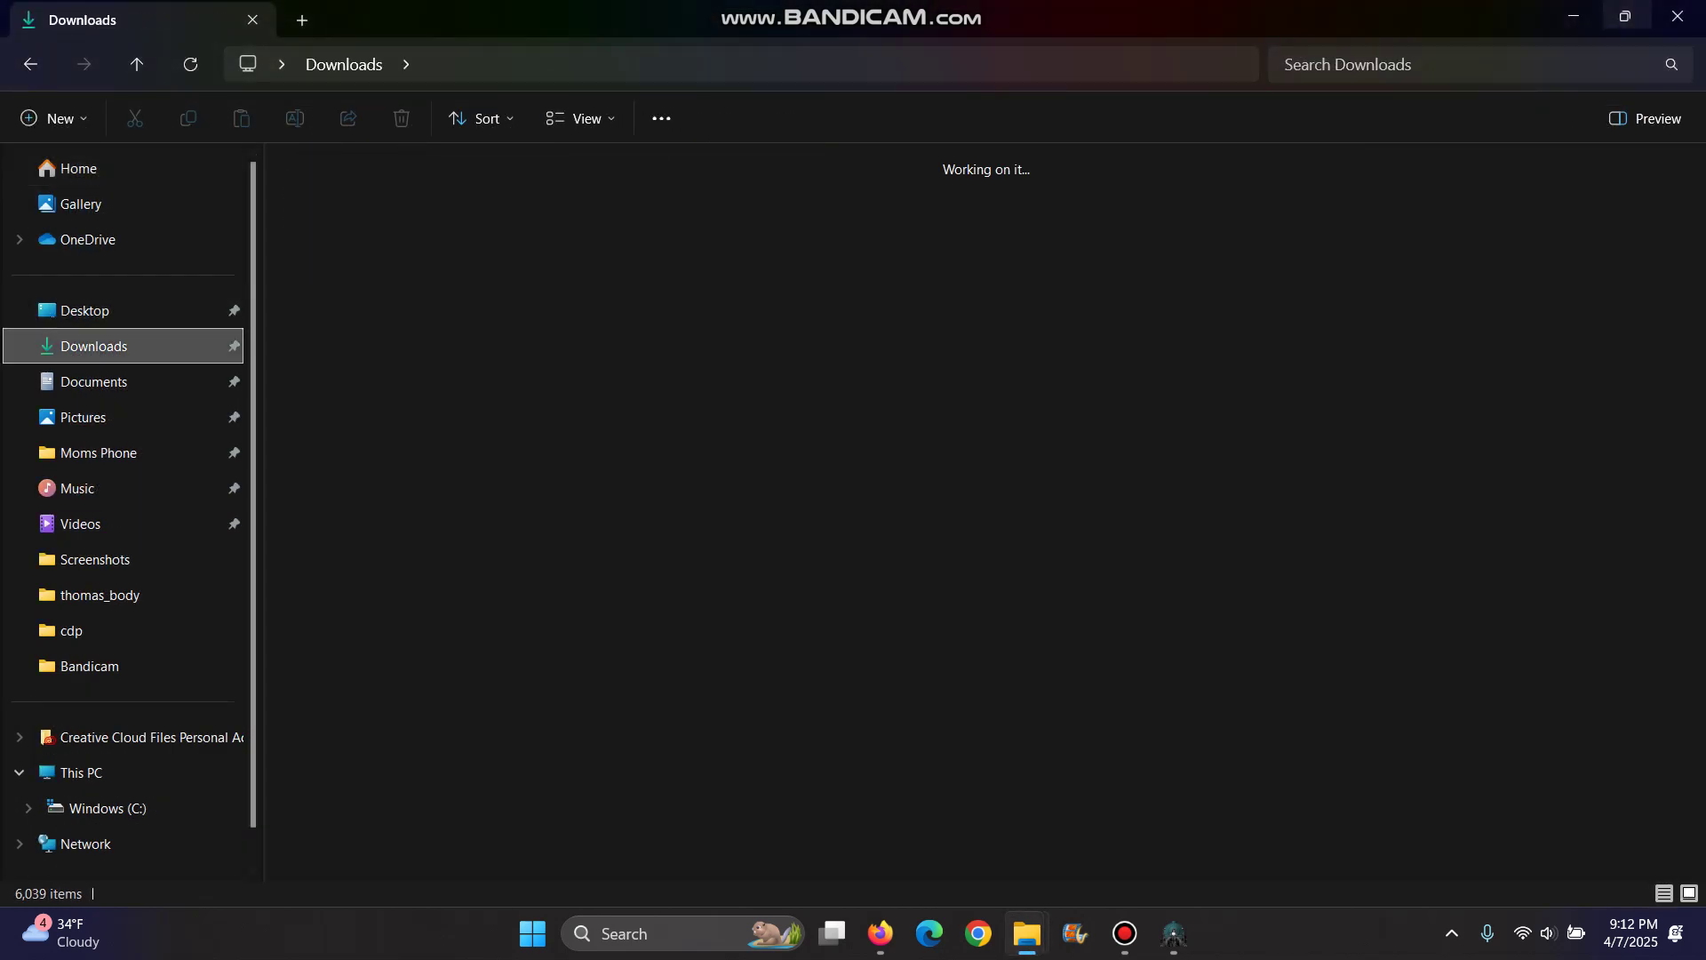
right_click(432, 211)
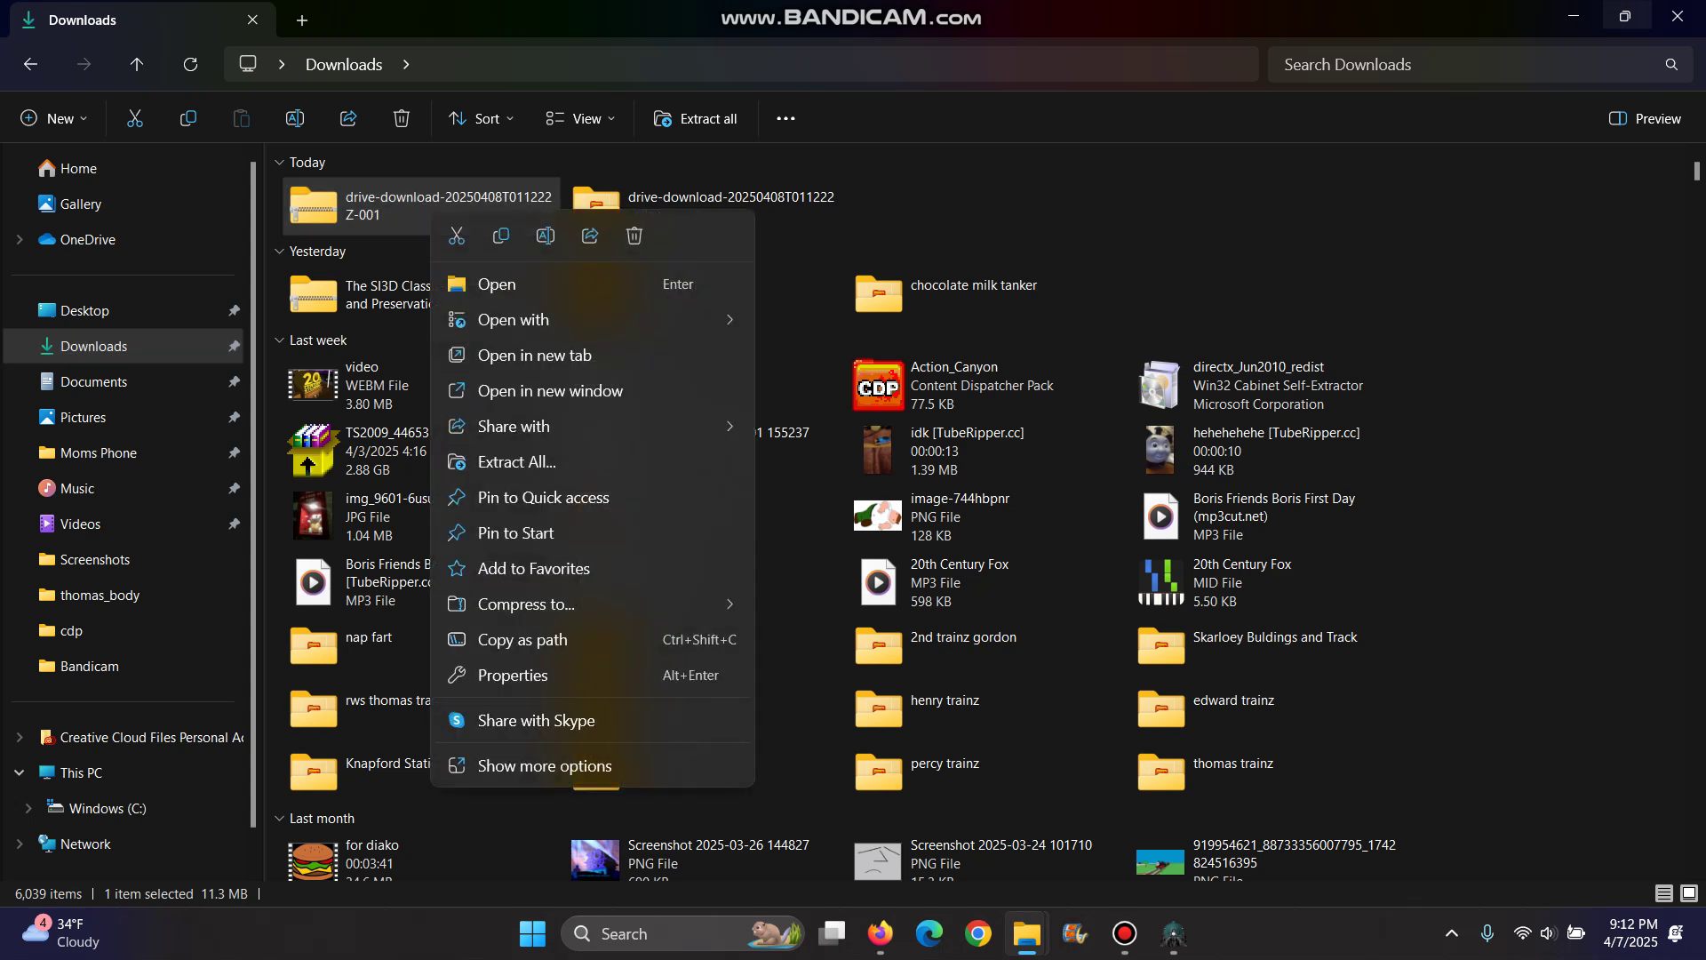
click(634, 236)
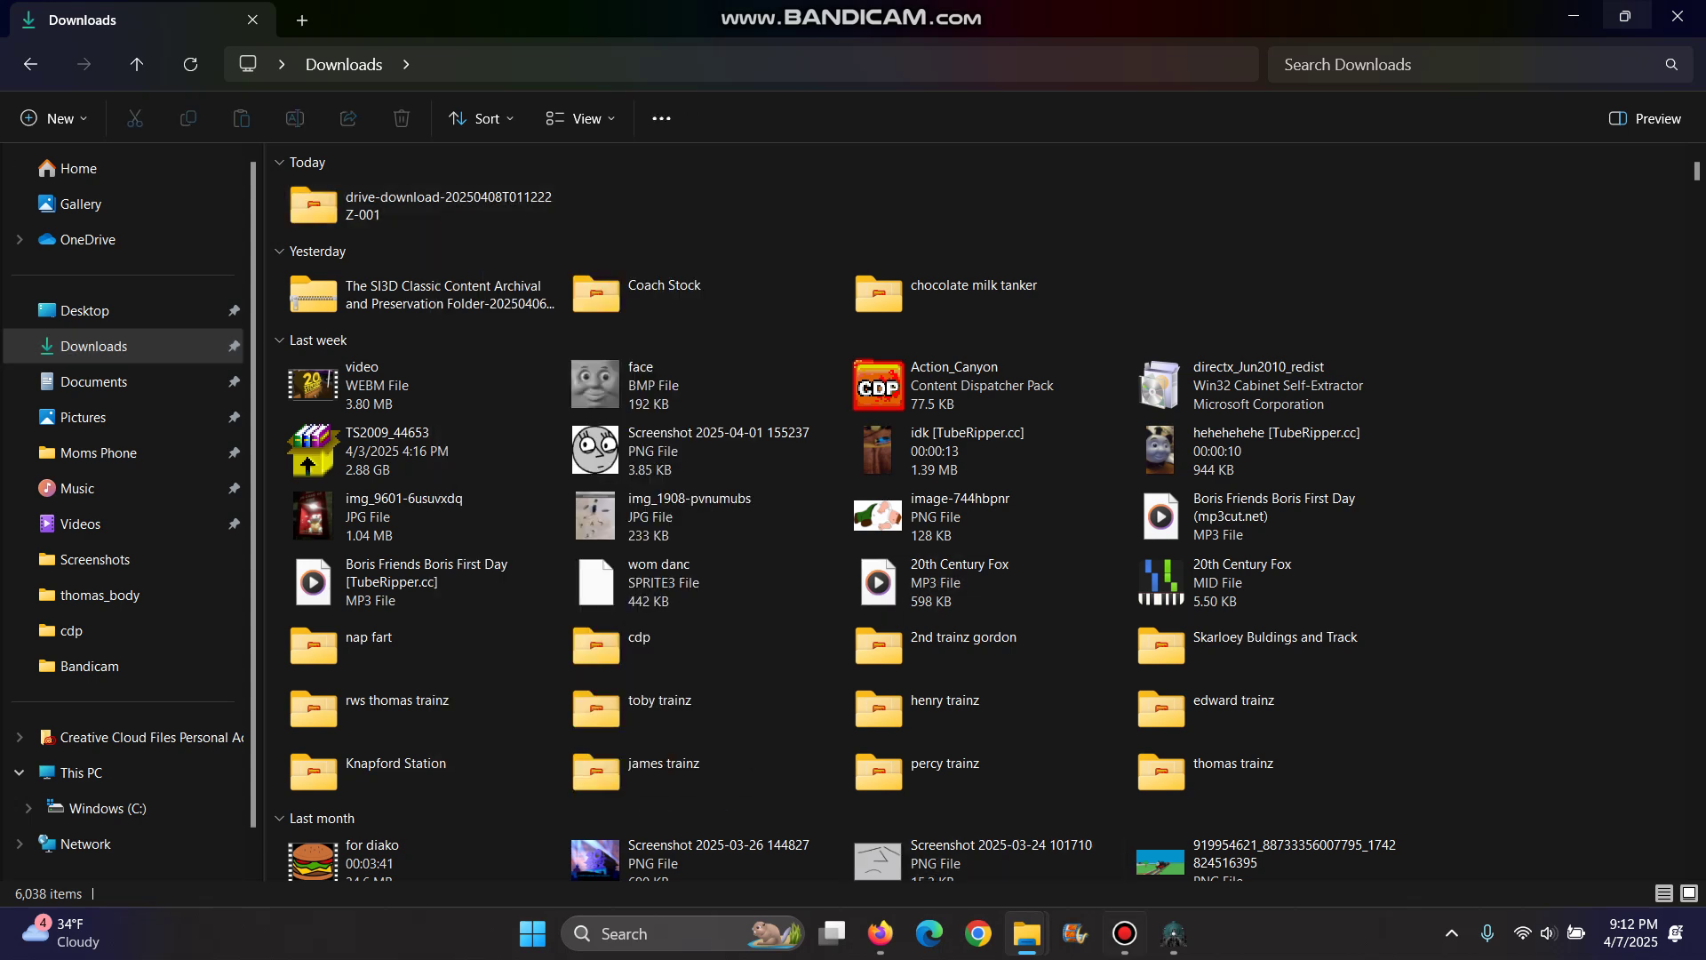
Switch to Content Manager and import content from the drive-download-20250408T011222Z-001 folder in Downloads
click(1174, 933)
click(342, 188)
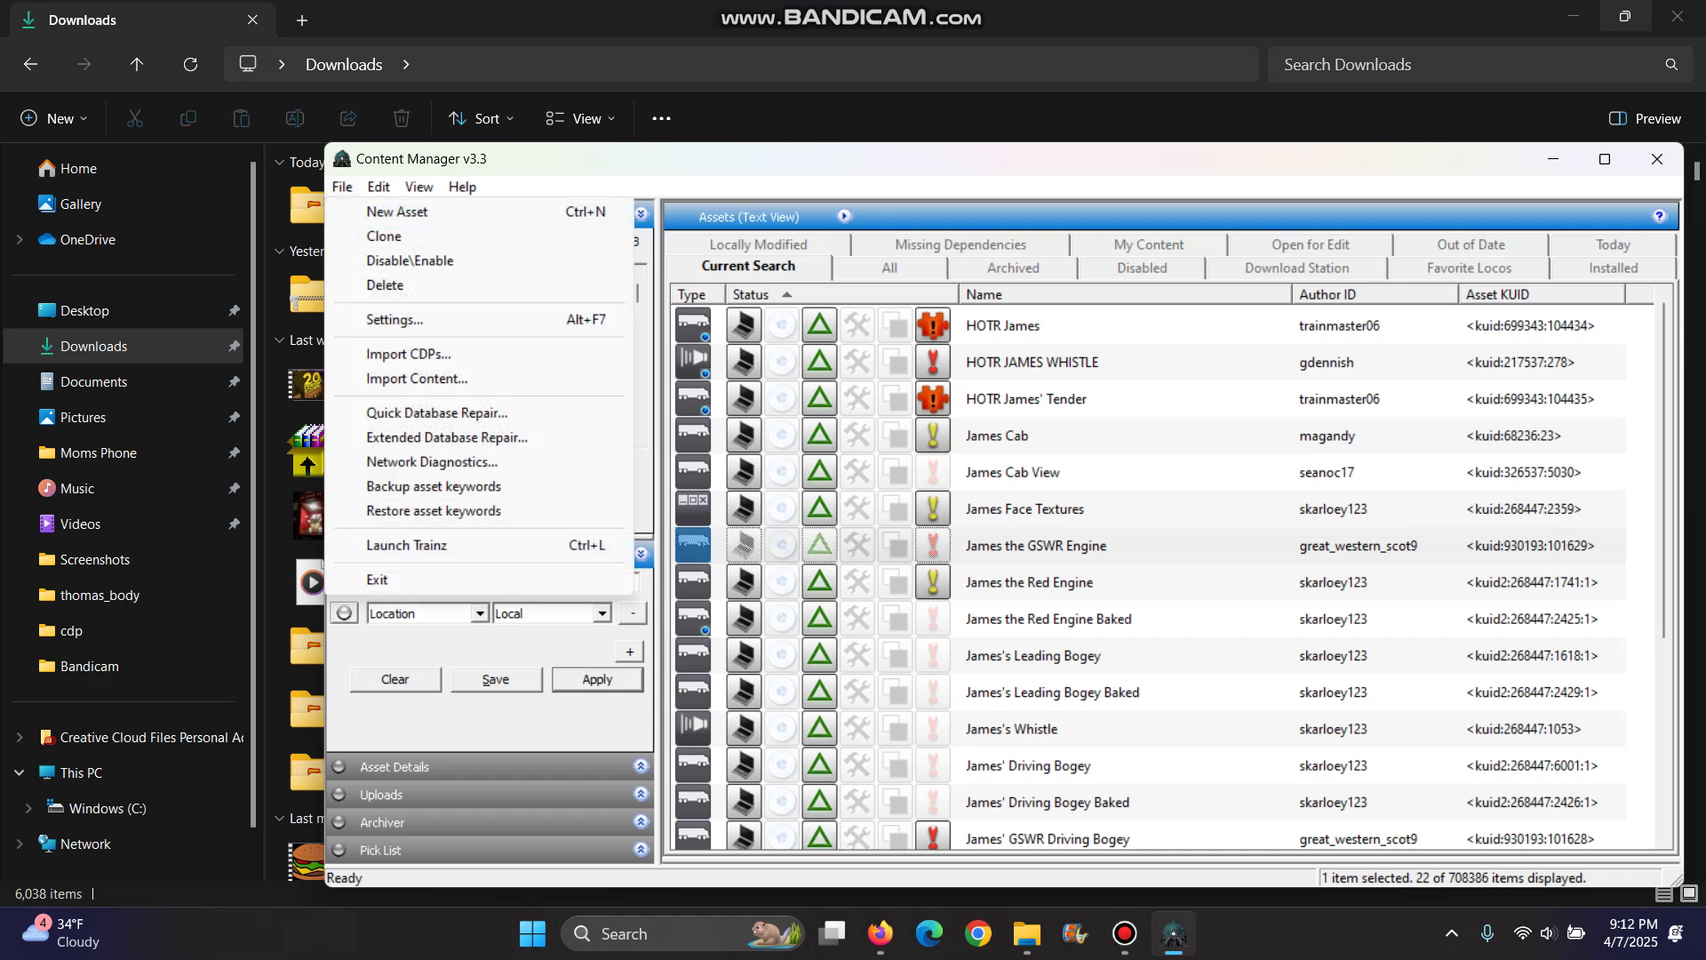
key(Return)
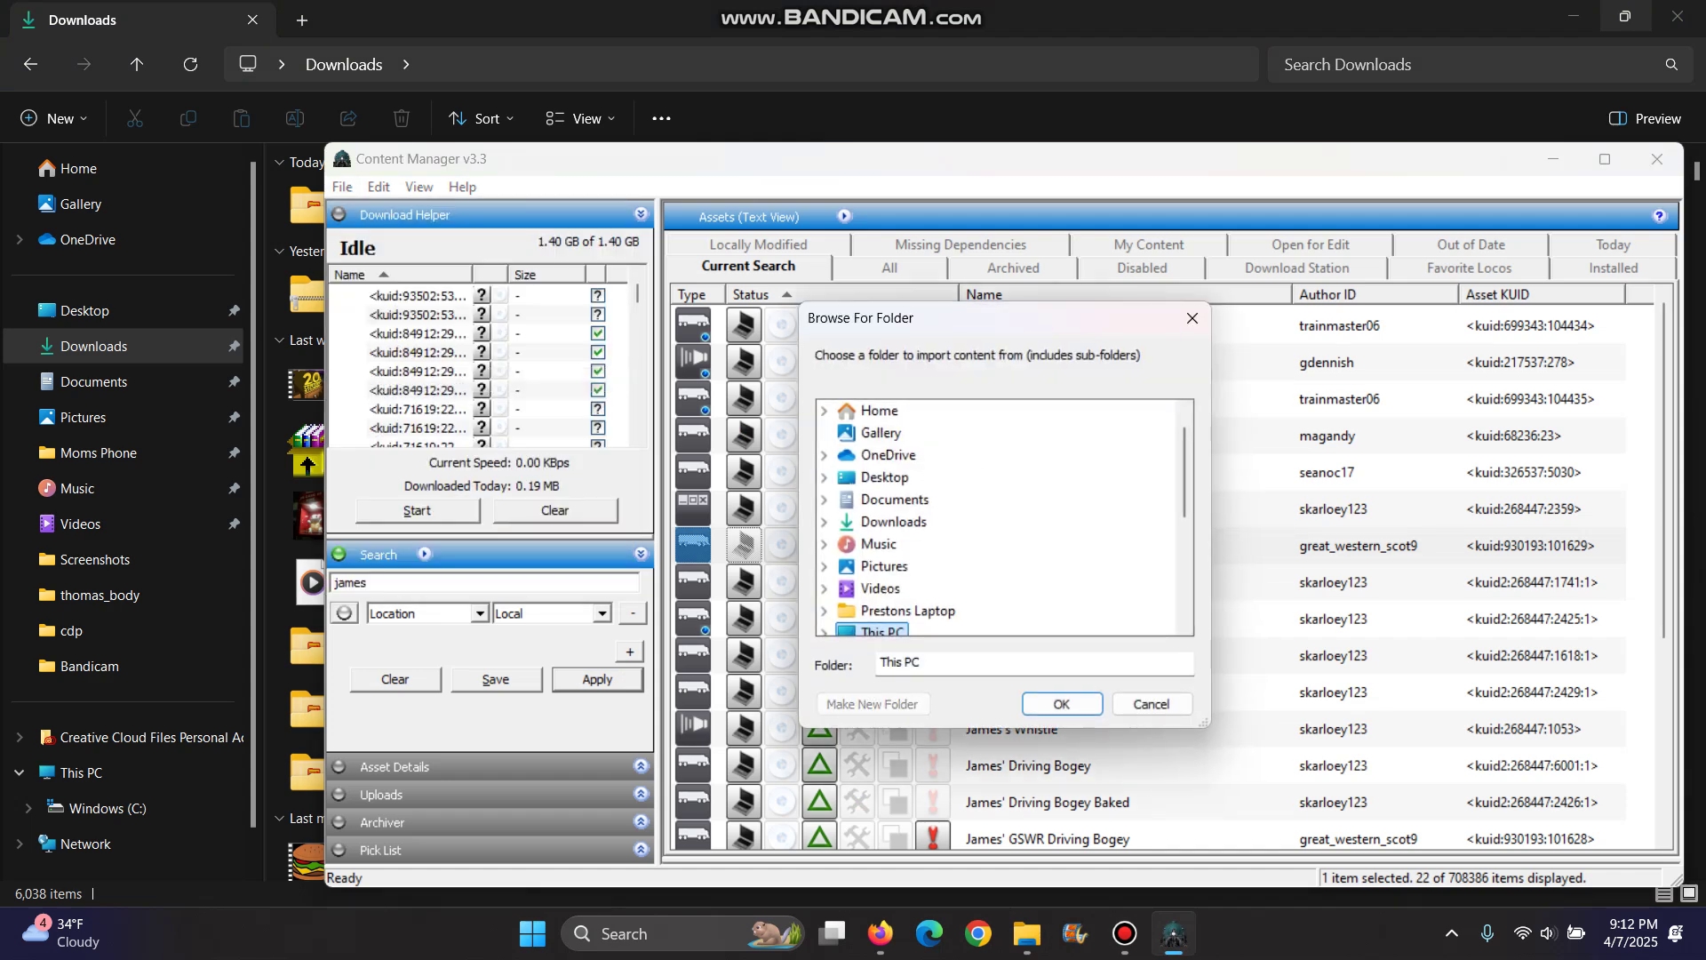
click(825, 521)
scroll(876, 502, down, 2)
scroll(876, 502, up, 2)
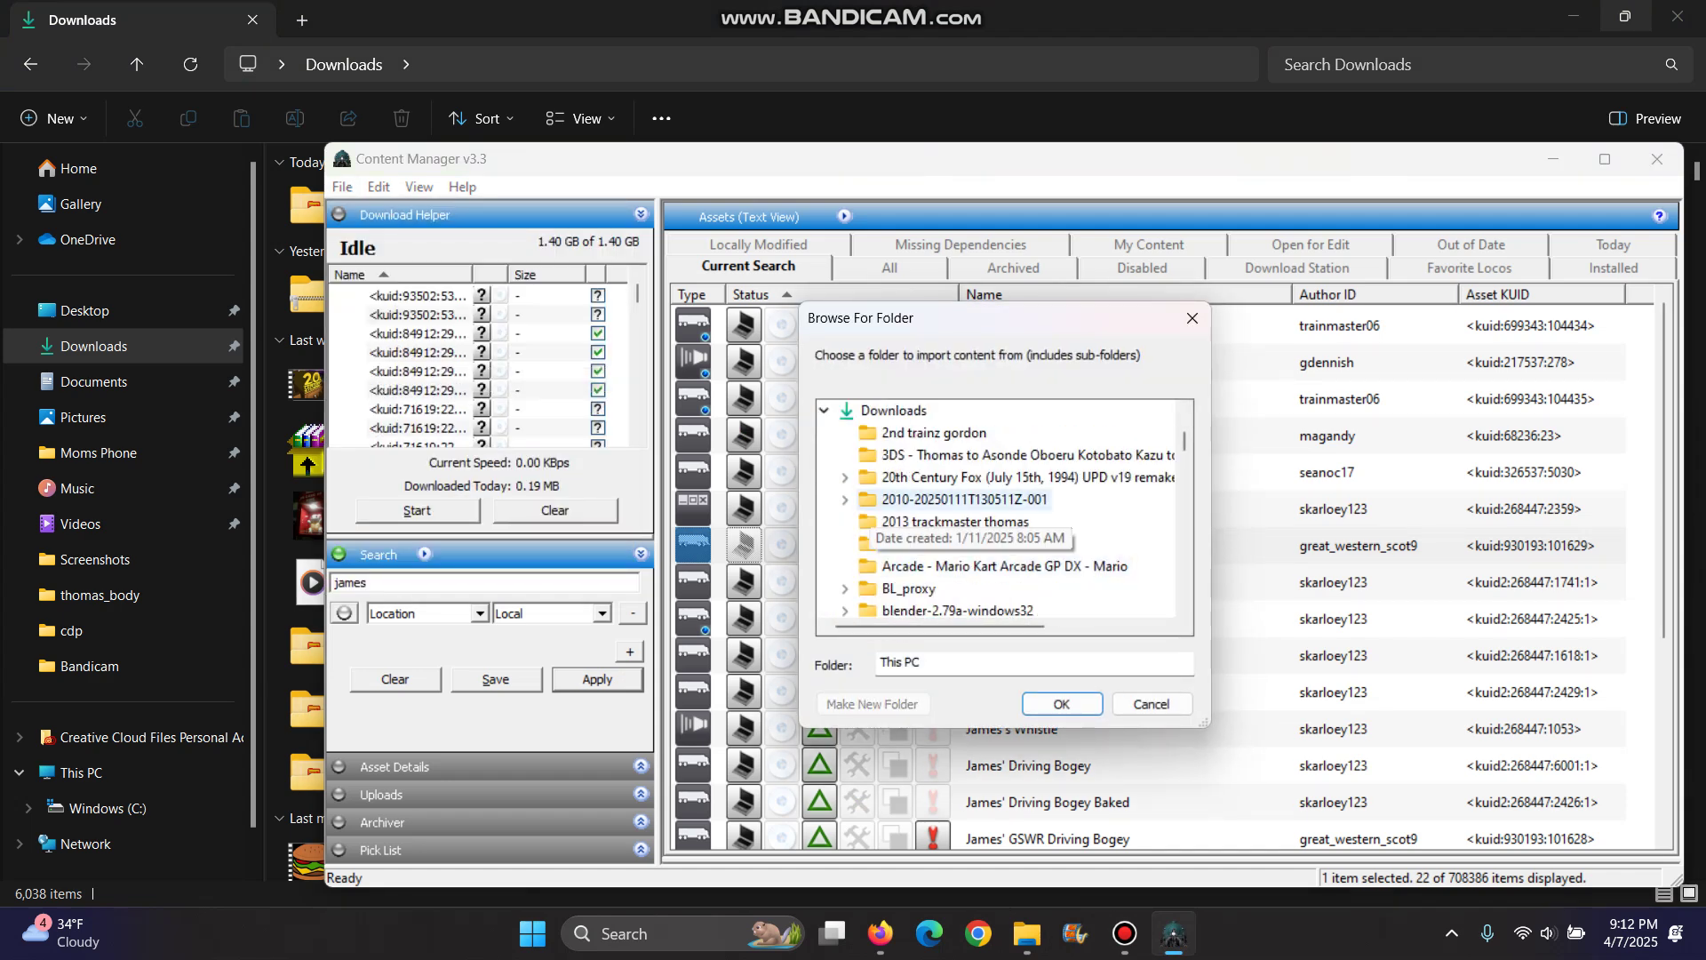
scroll(875, 502, down, 7)
scroll(1005, 511, down, 8)
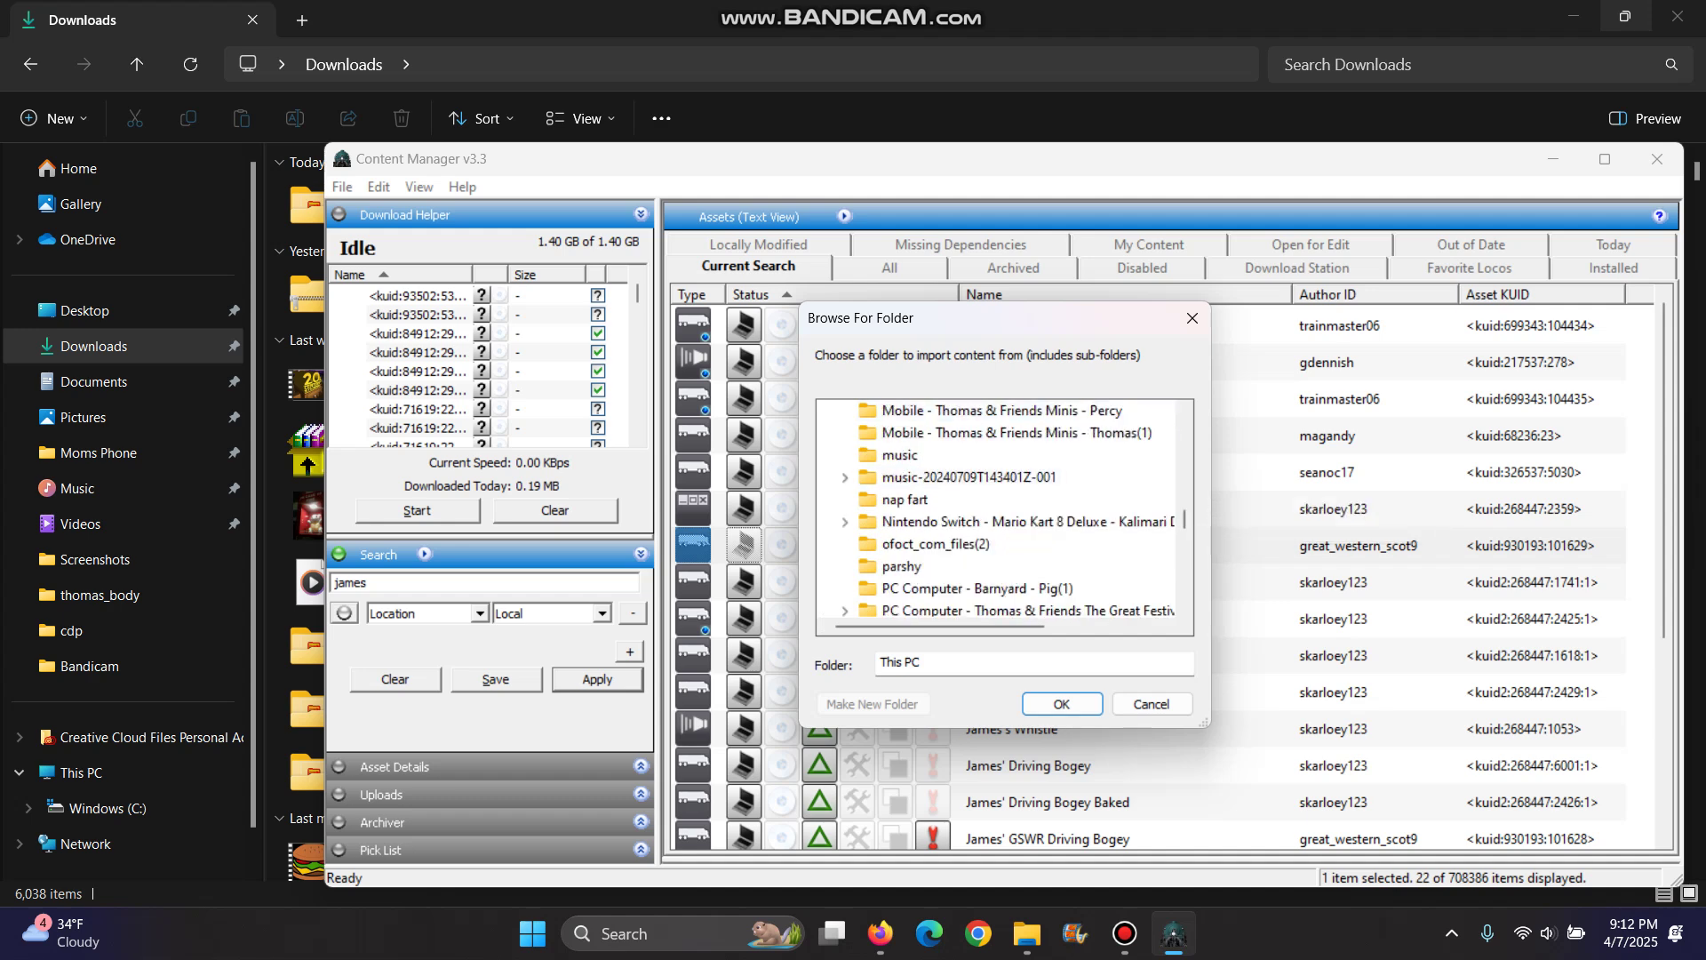
scroll(995, 532, down, 7)
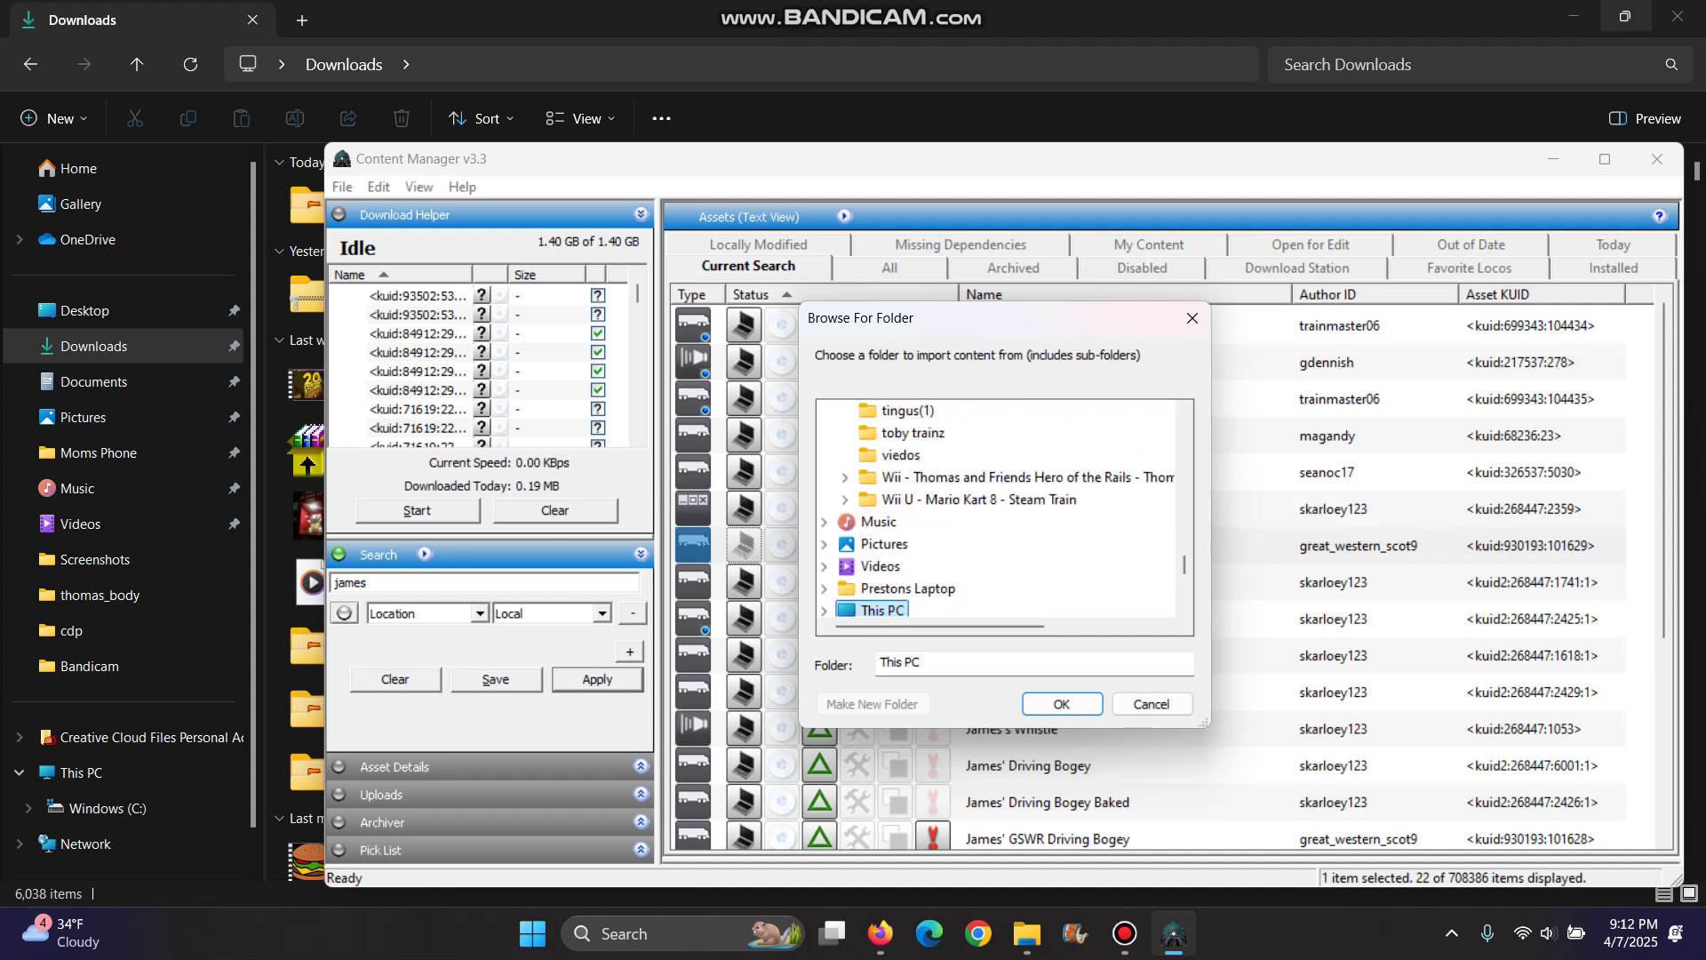
scroll(991, 533, up, 10)
scroll(987, 525, up, 20)
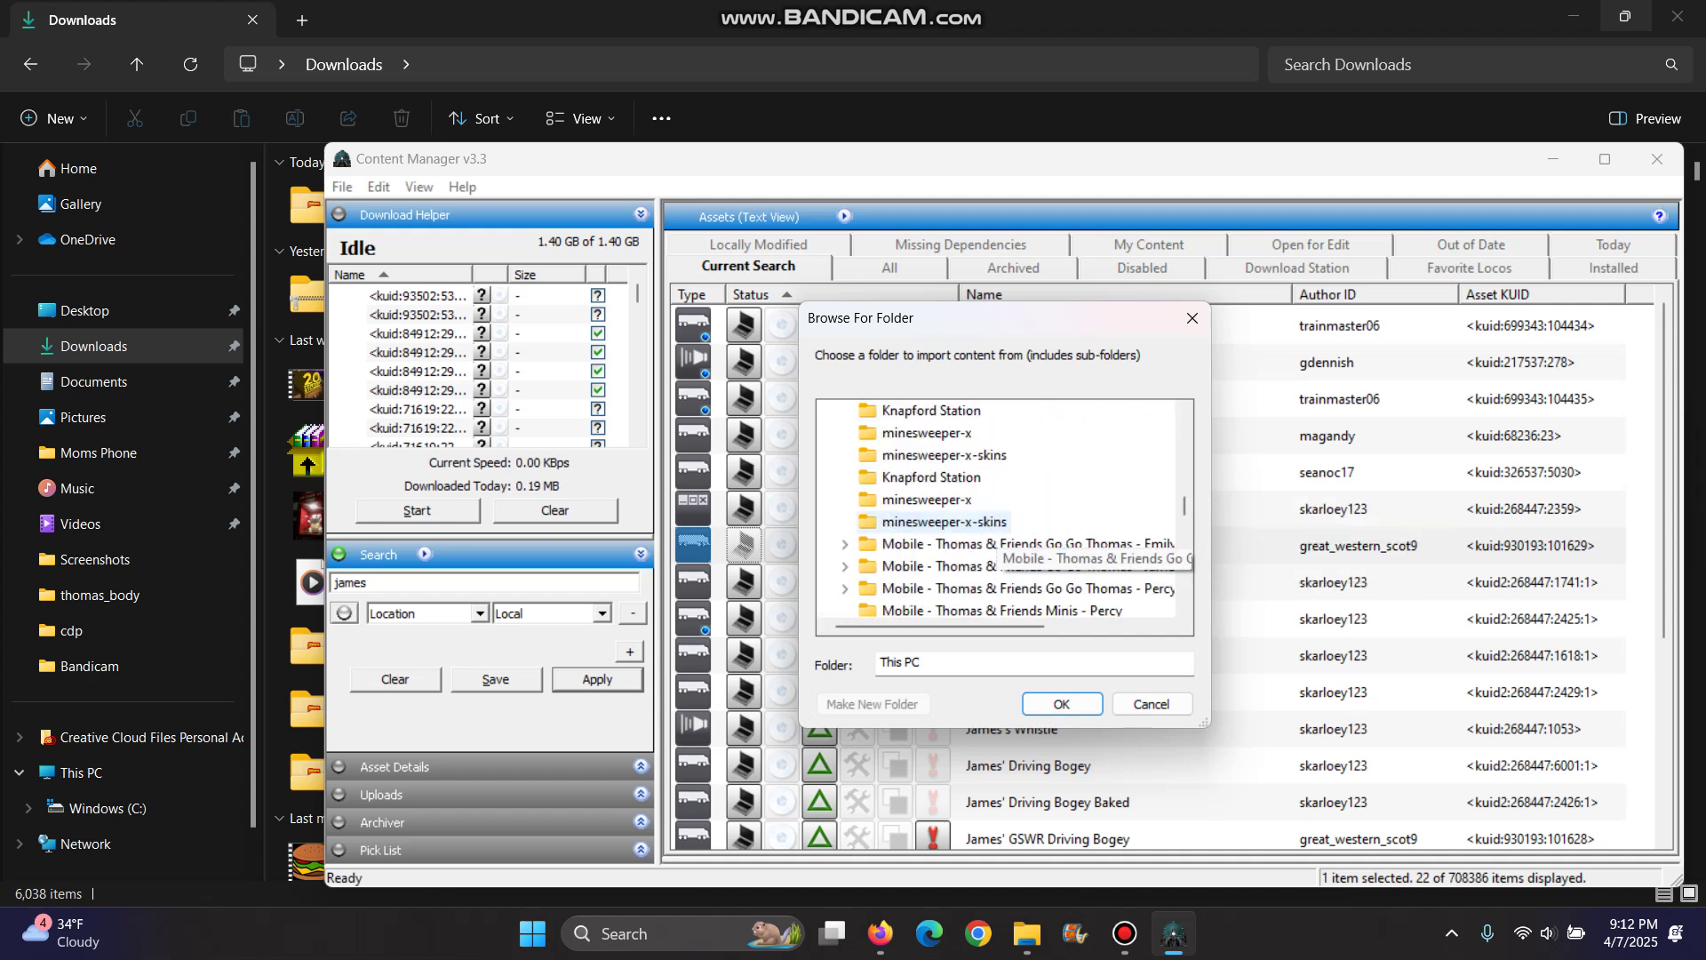
scroll(1005, 515, up, 4)
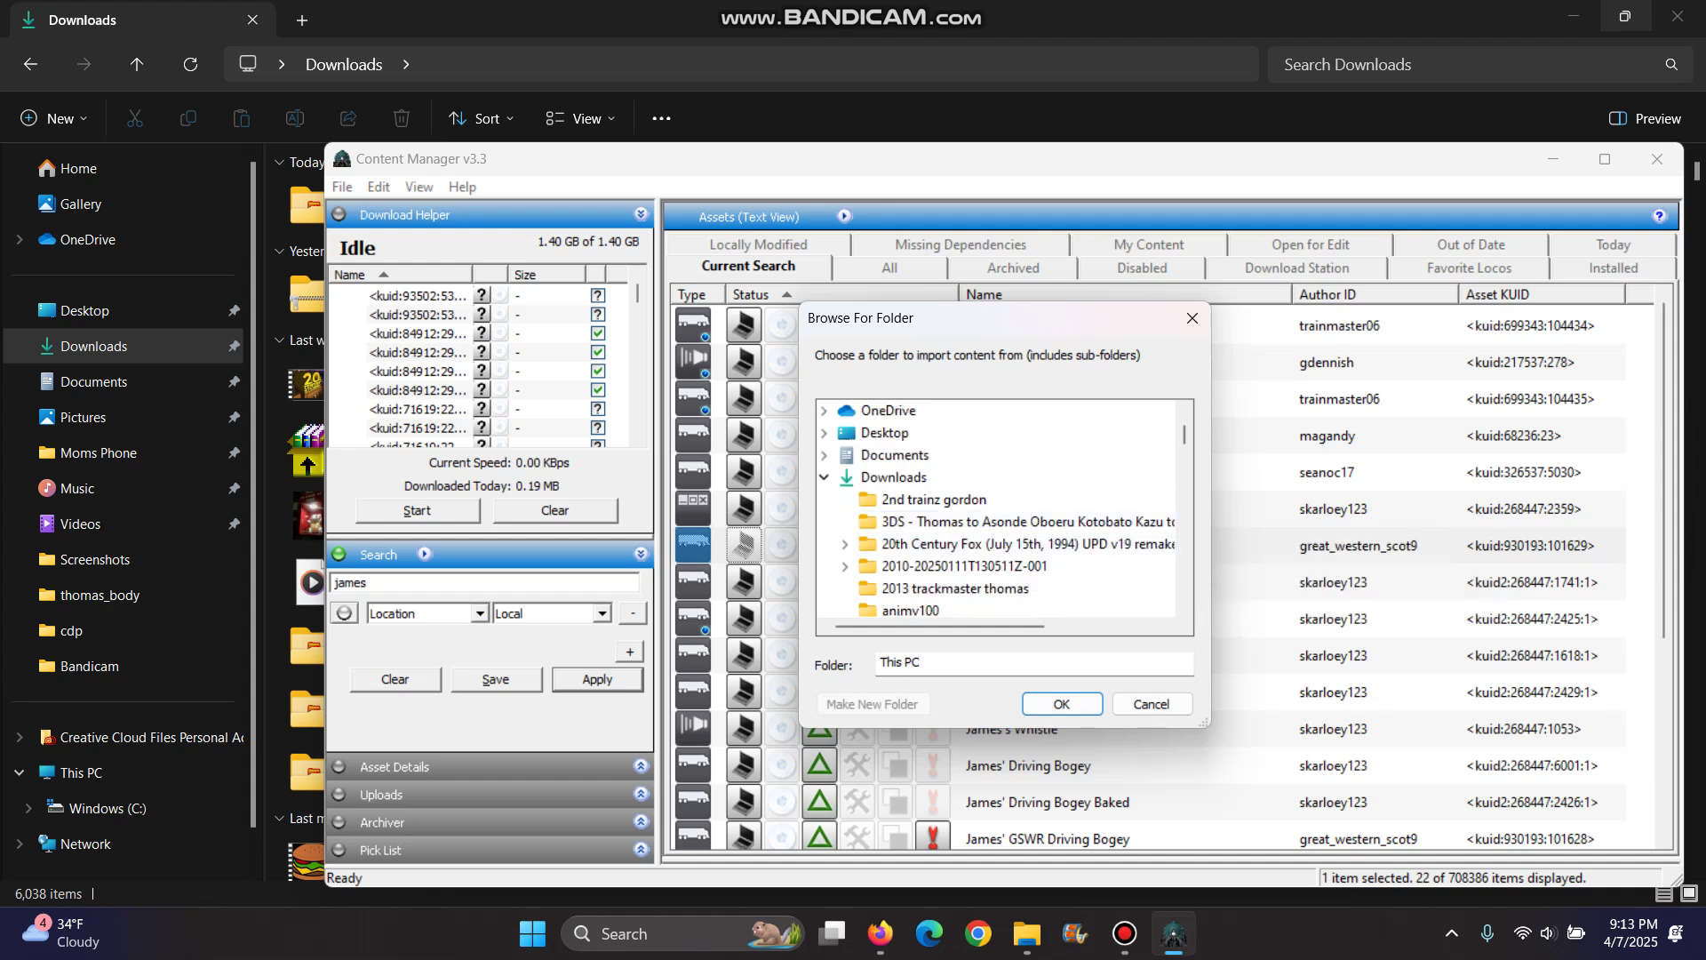
scroll(1004, 534, down, 4)
click(995, 522)
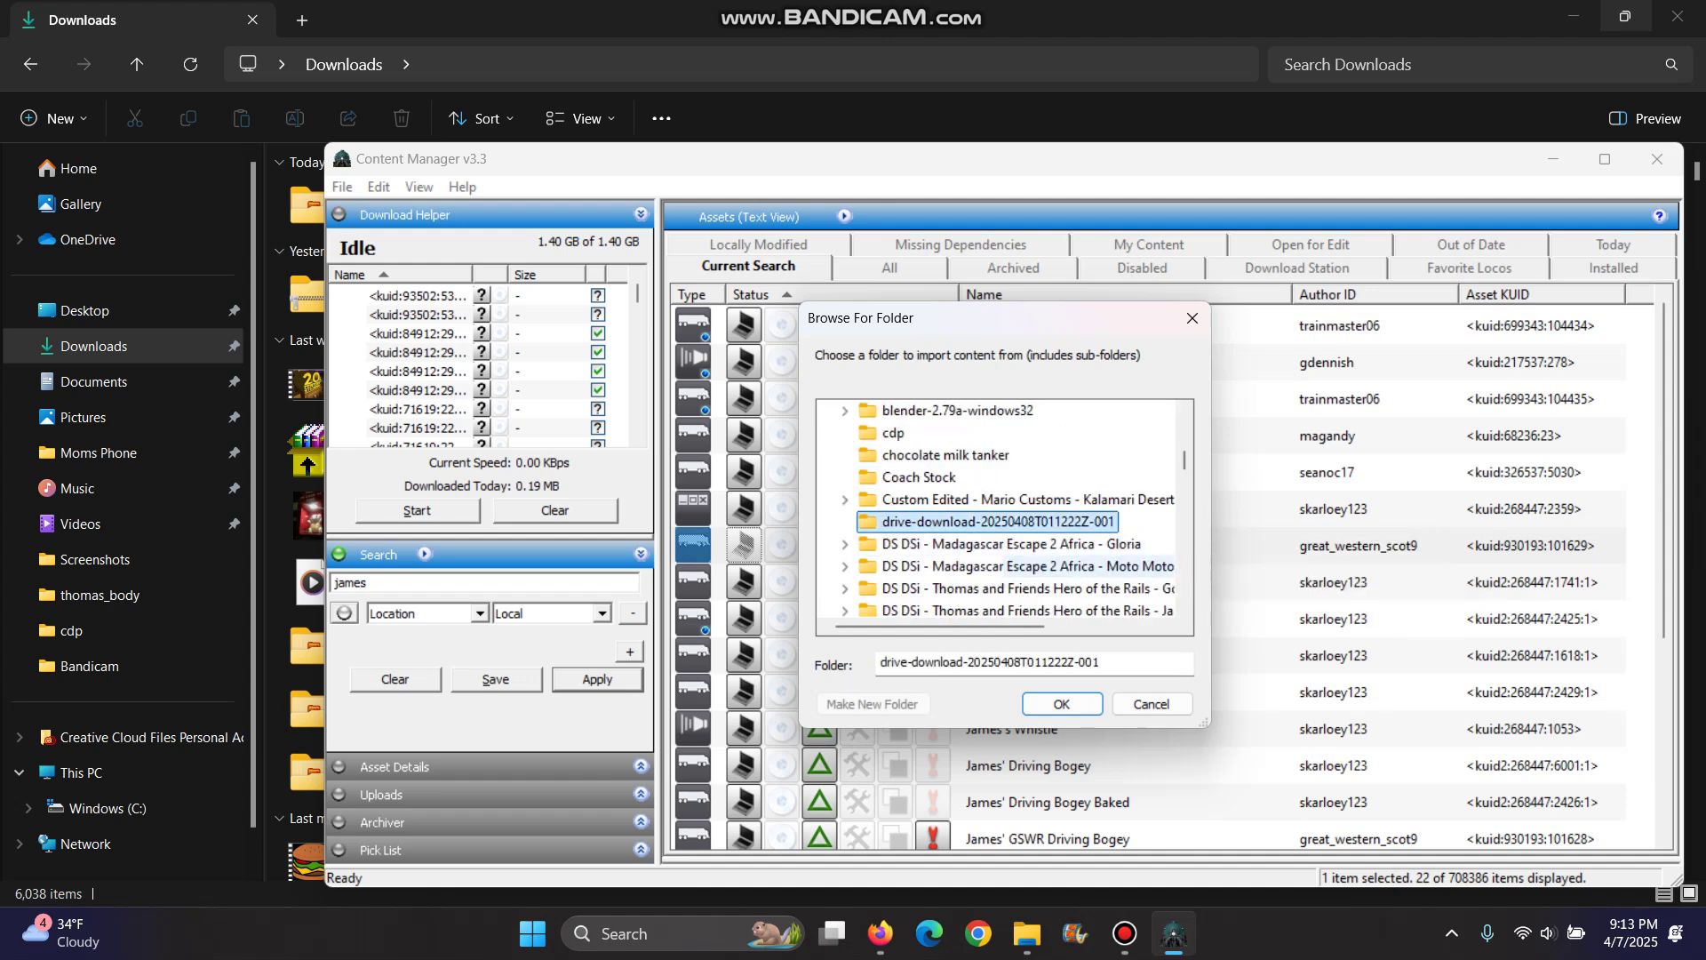
click(1062, 704)
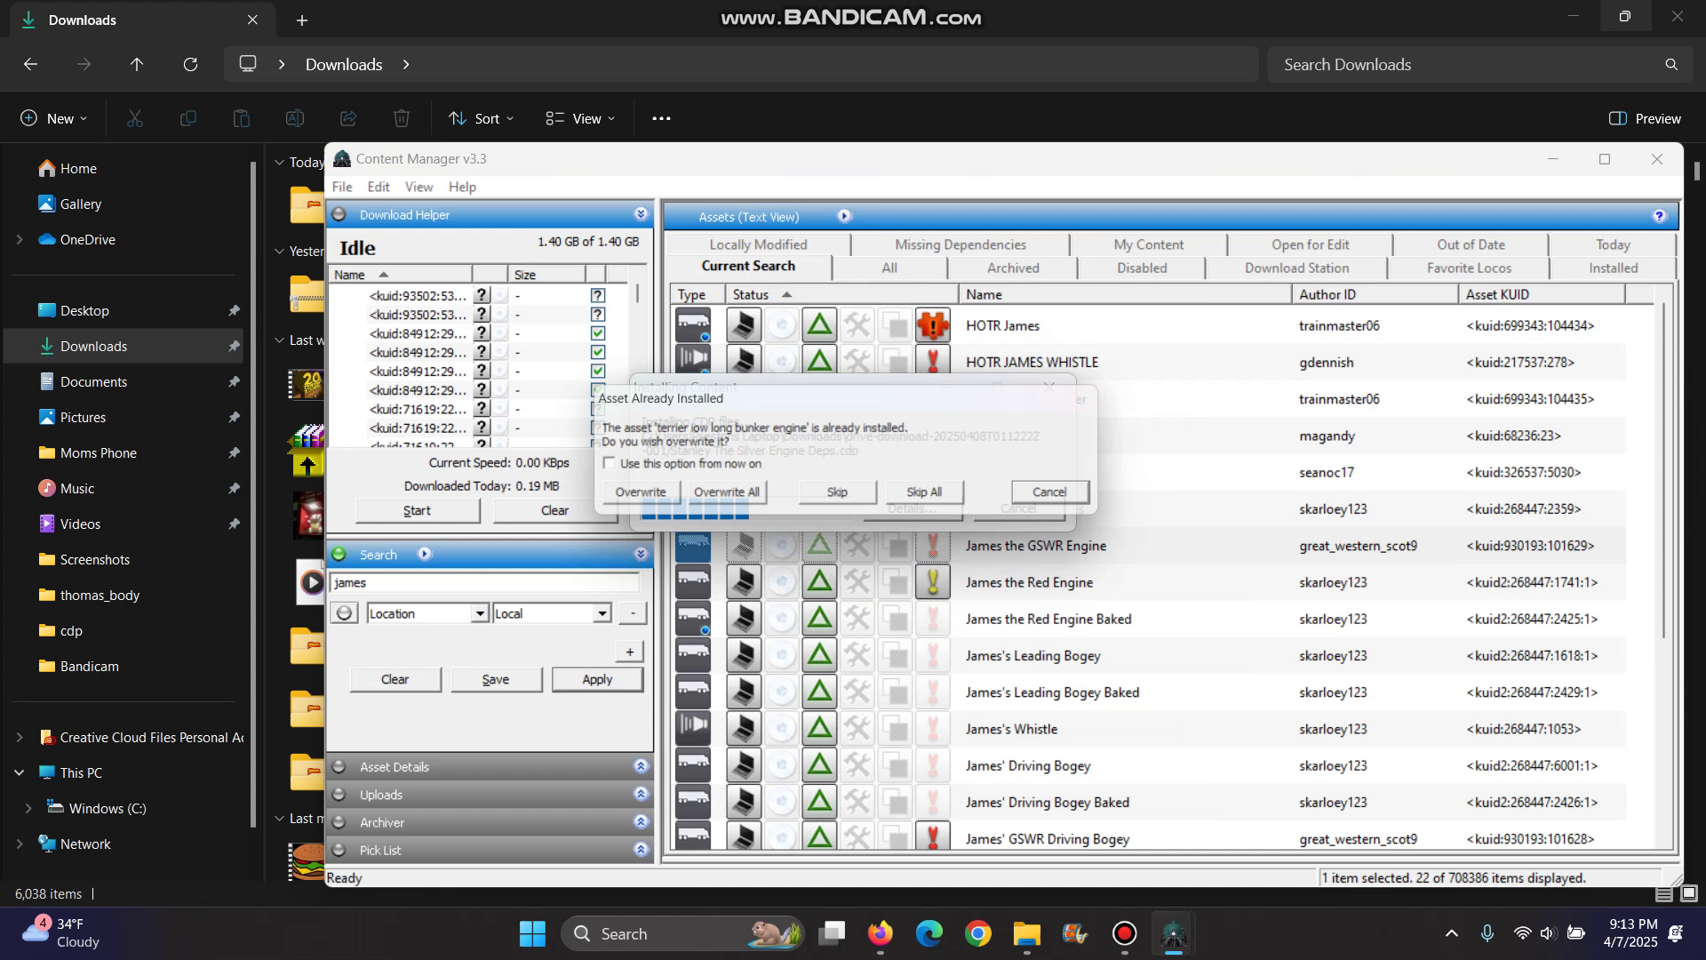
Choose to overwrite all already installed assets, including built-in ones, and complete the Stanley import
click(727, 498)
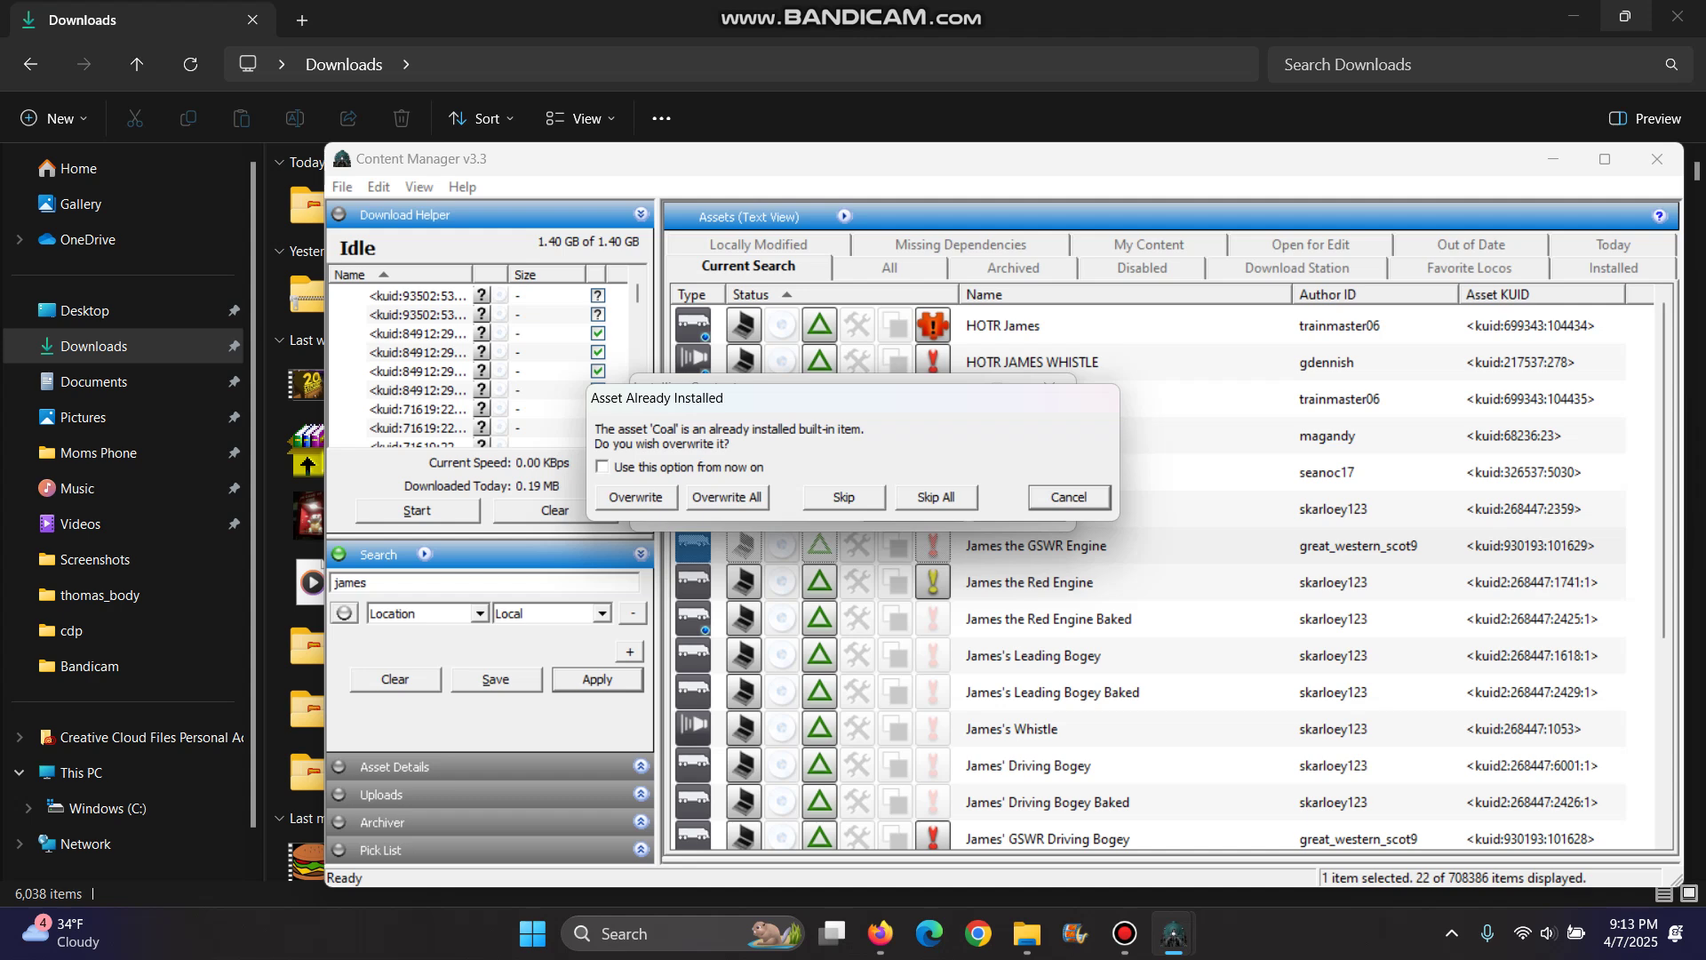
click(727, 498)
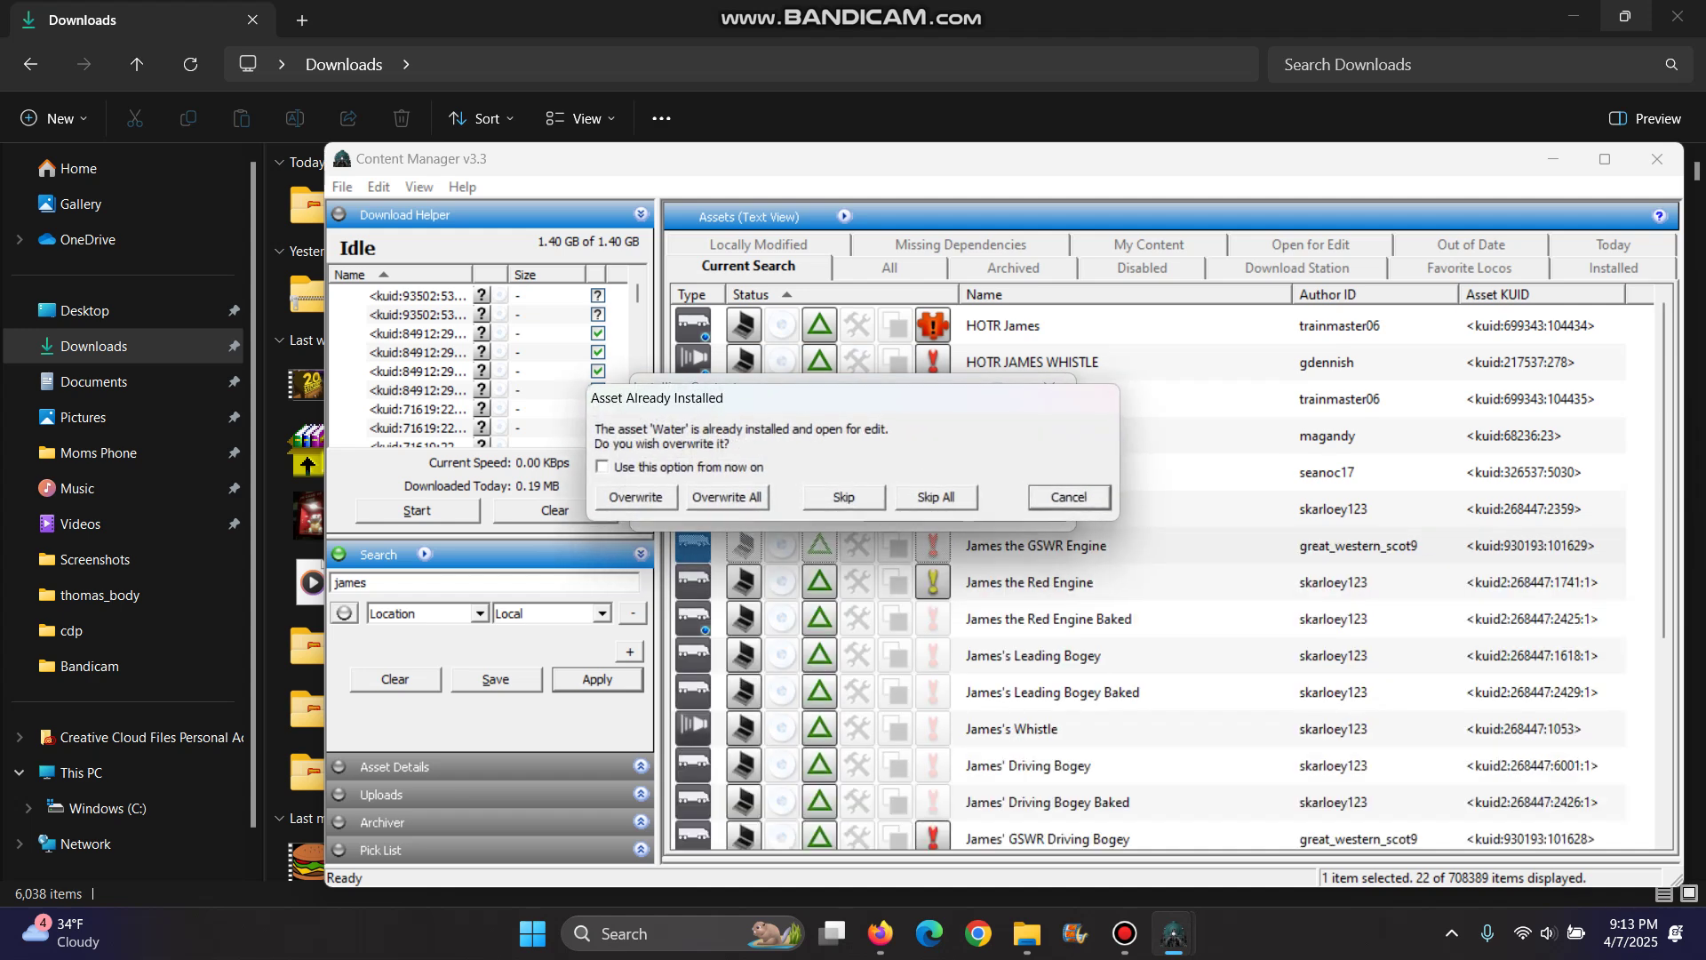
key(Return)
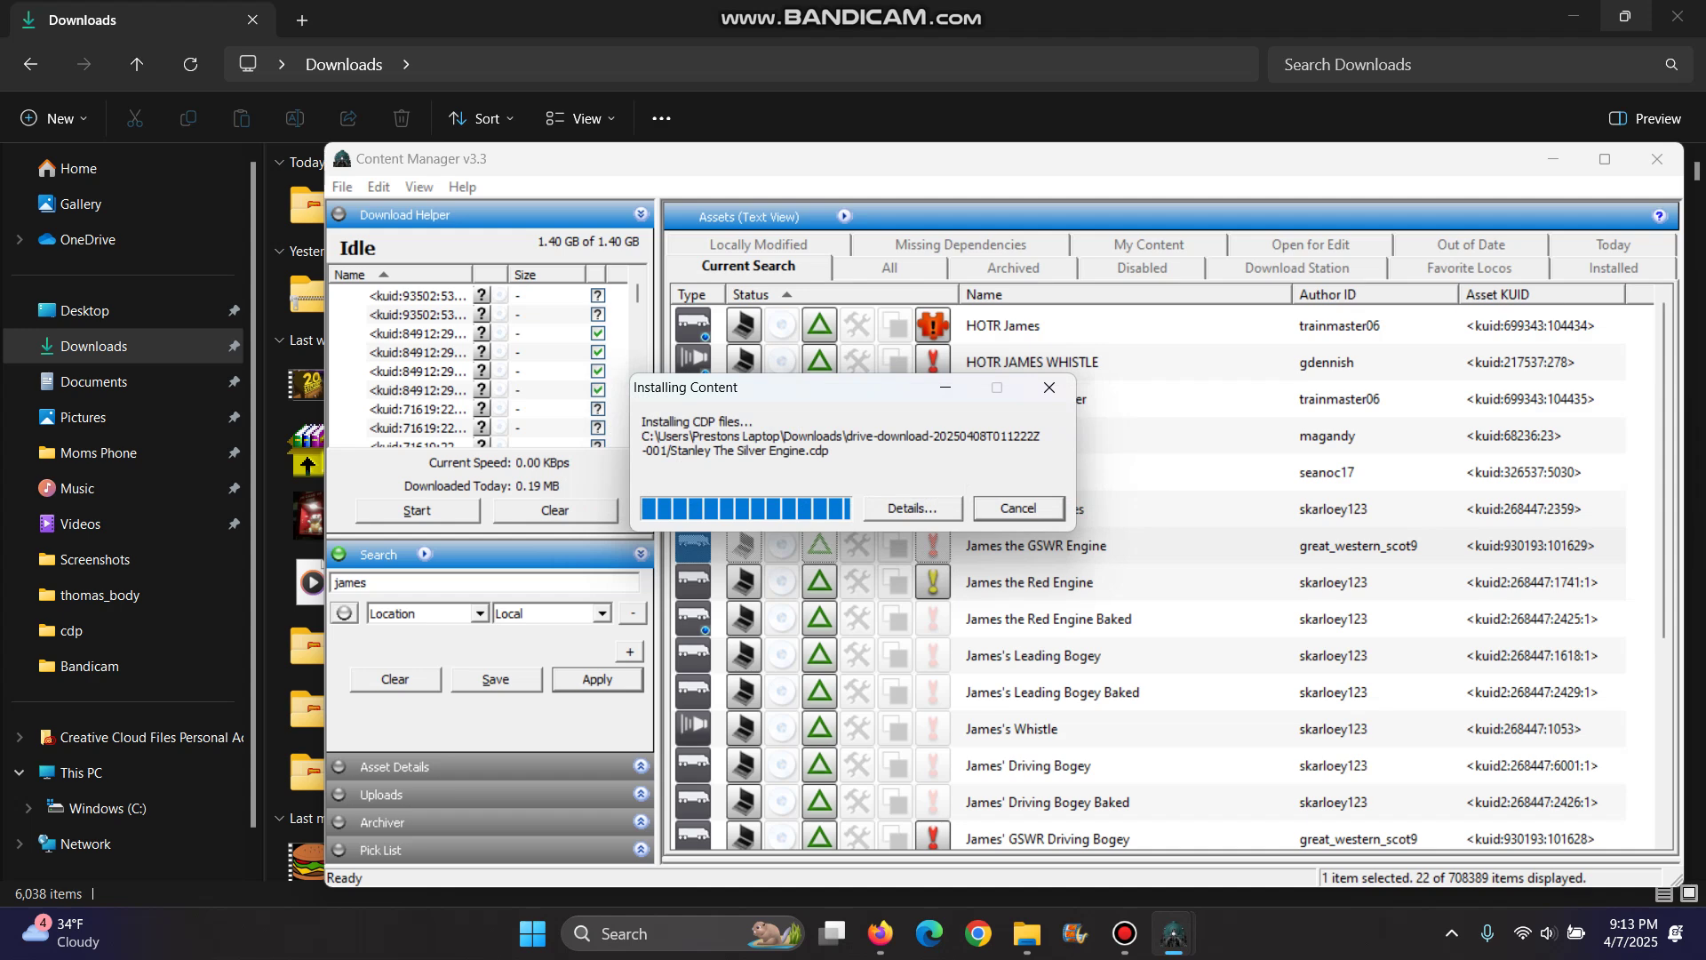
key(Return)
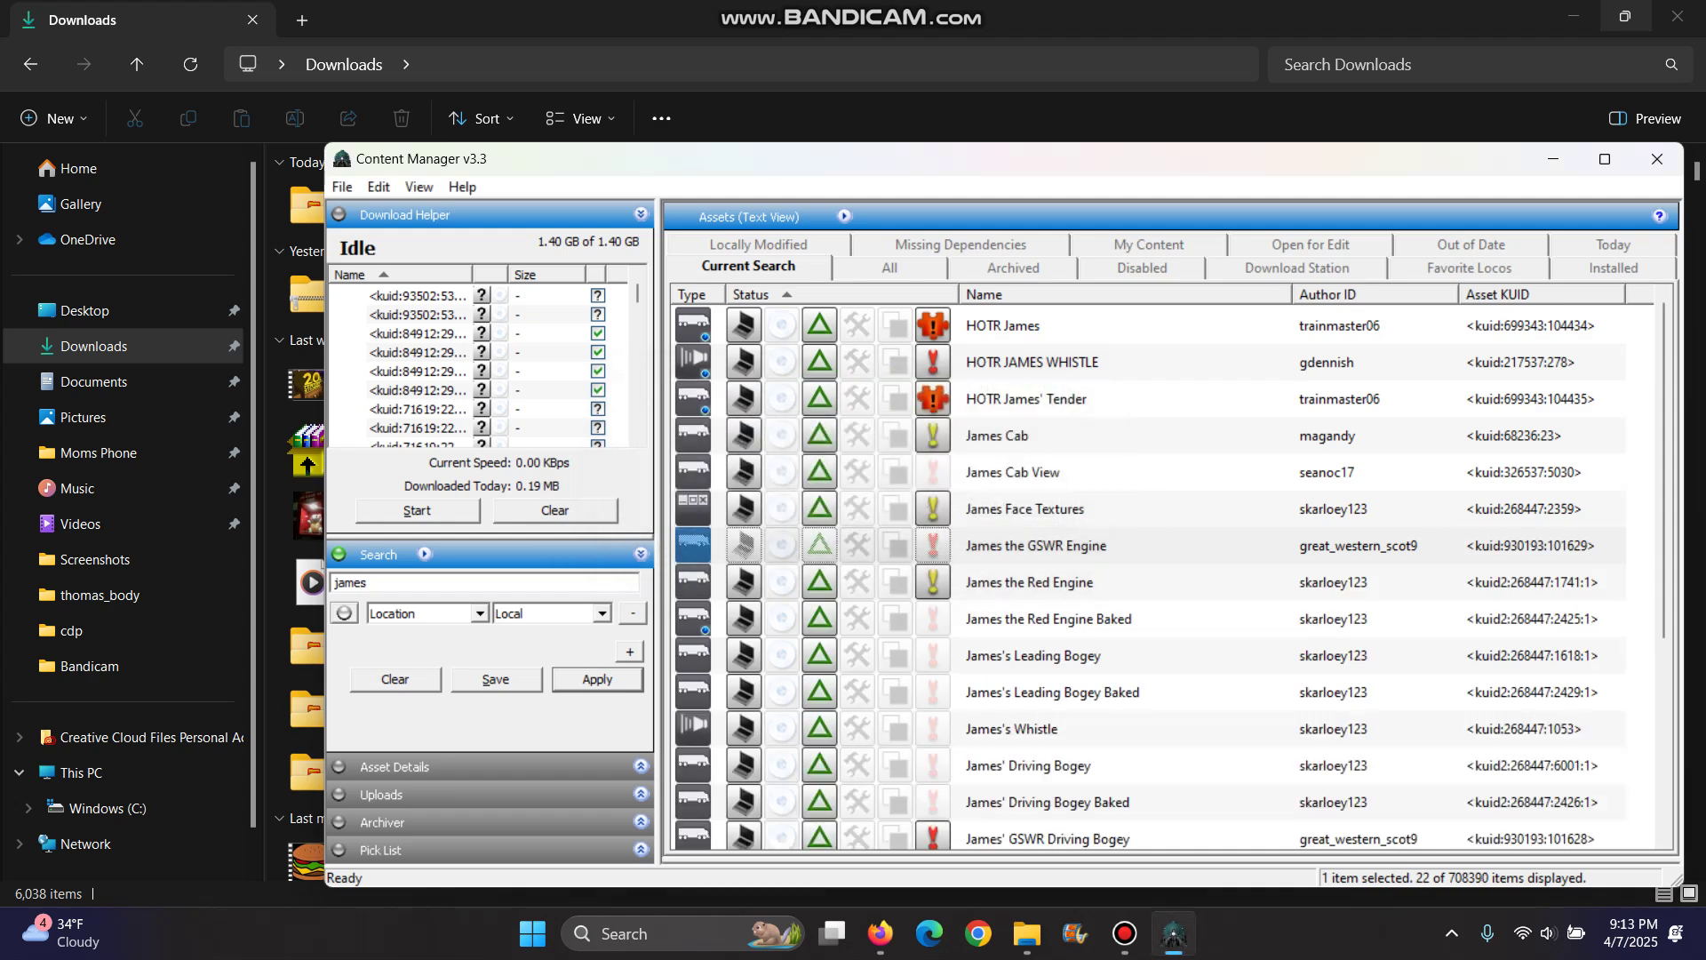
Search the locally installed assets for "stanley"
key(ctrl+a)
text(ttanley)
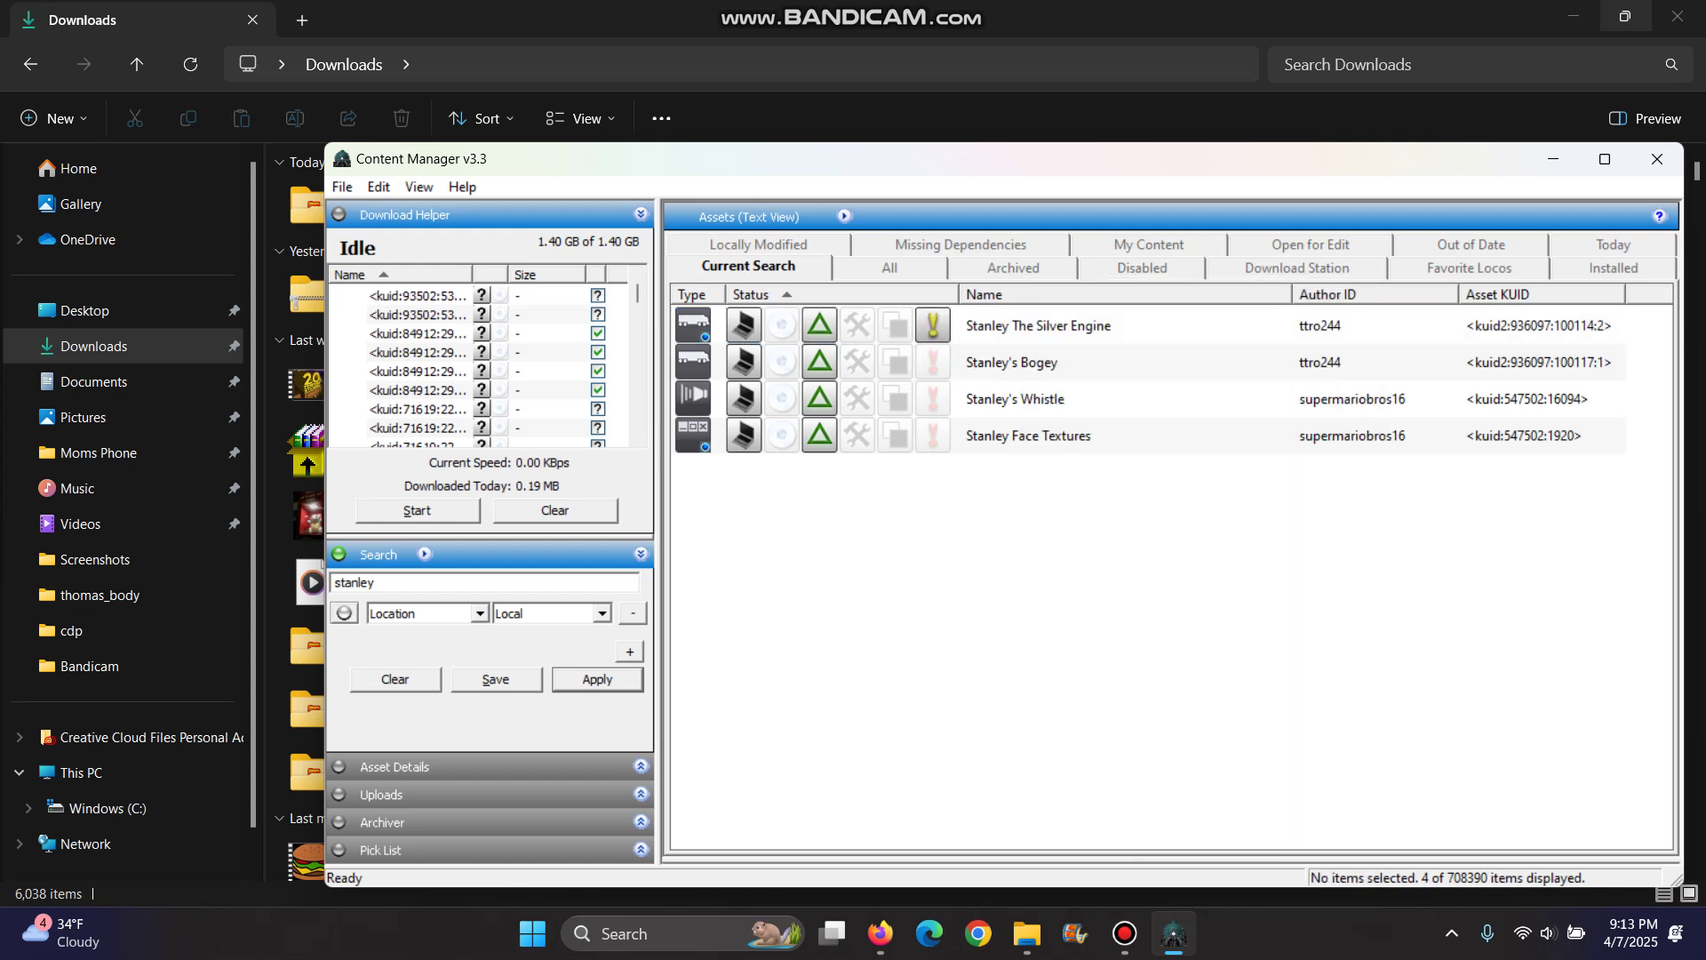
Switch to Trainz Simulator 2009, enter the Railyard and look down the list of engines and rolling stock
mouse_move(987, 15)
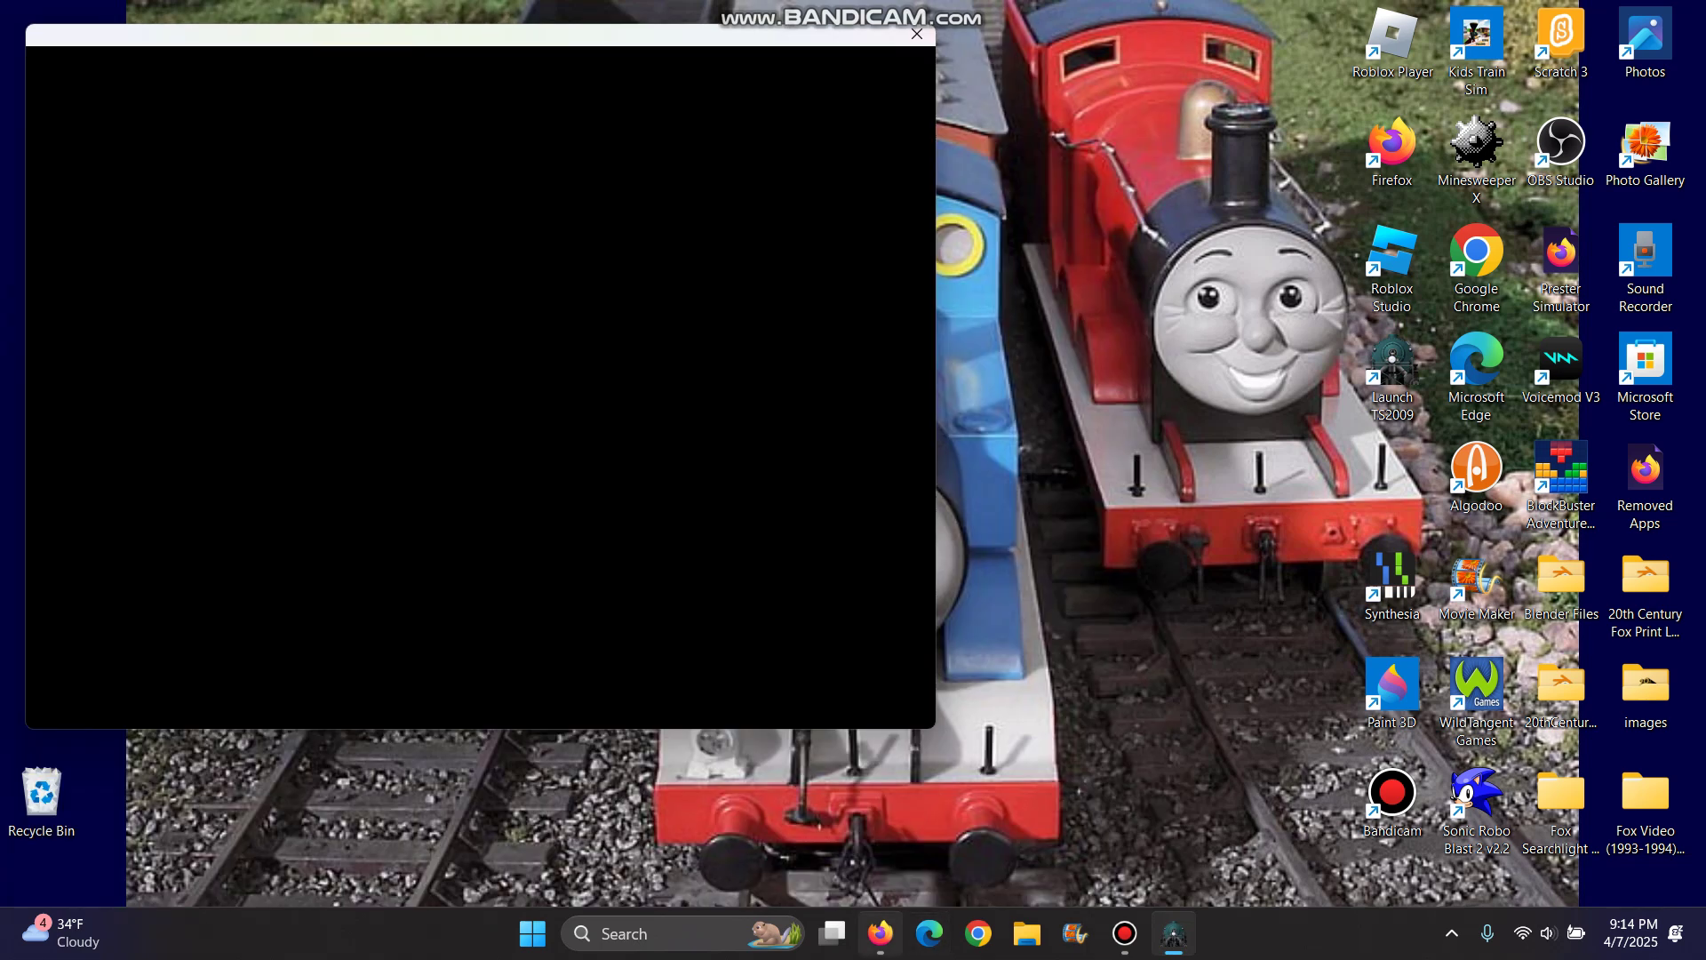
click(880, 818)
click(978, 744)
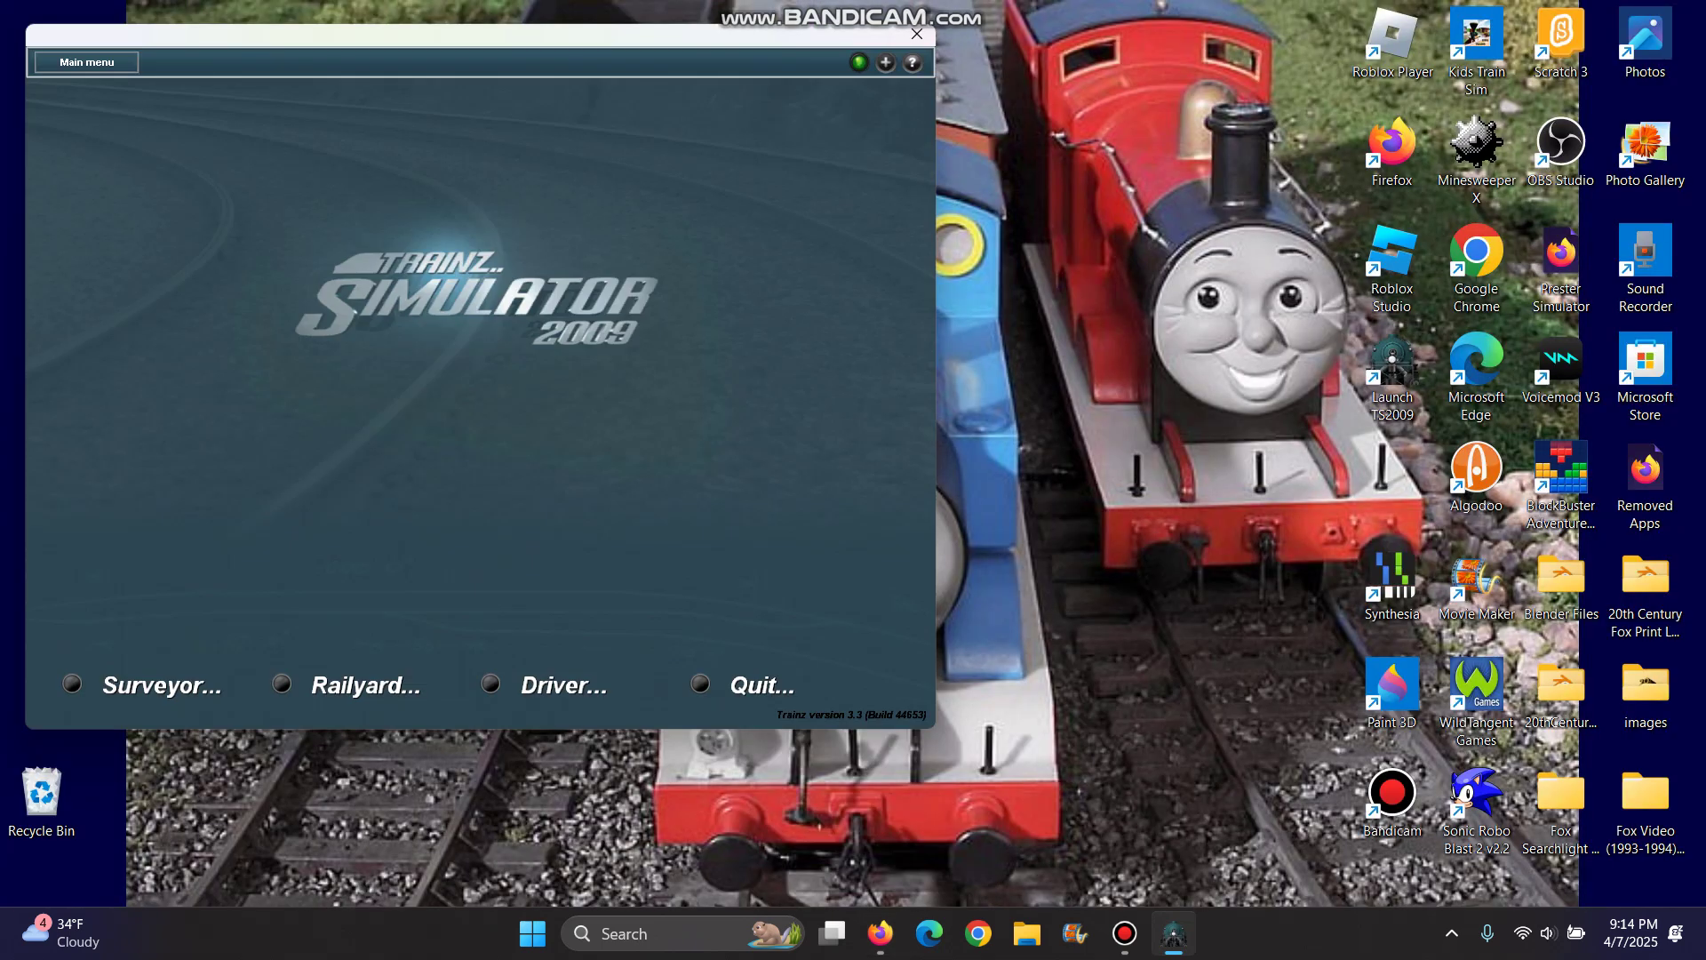
click(365, 685)
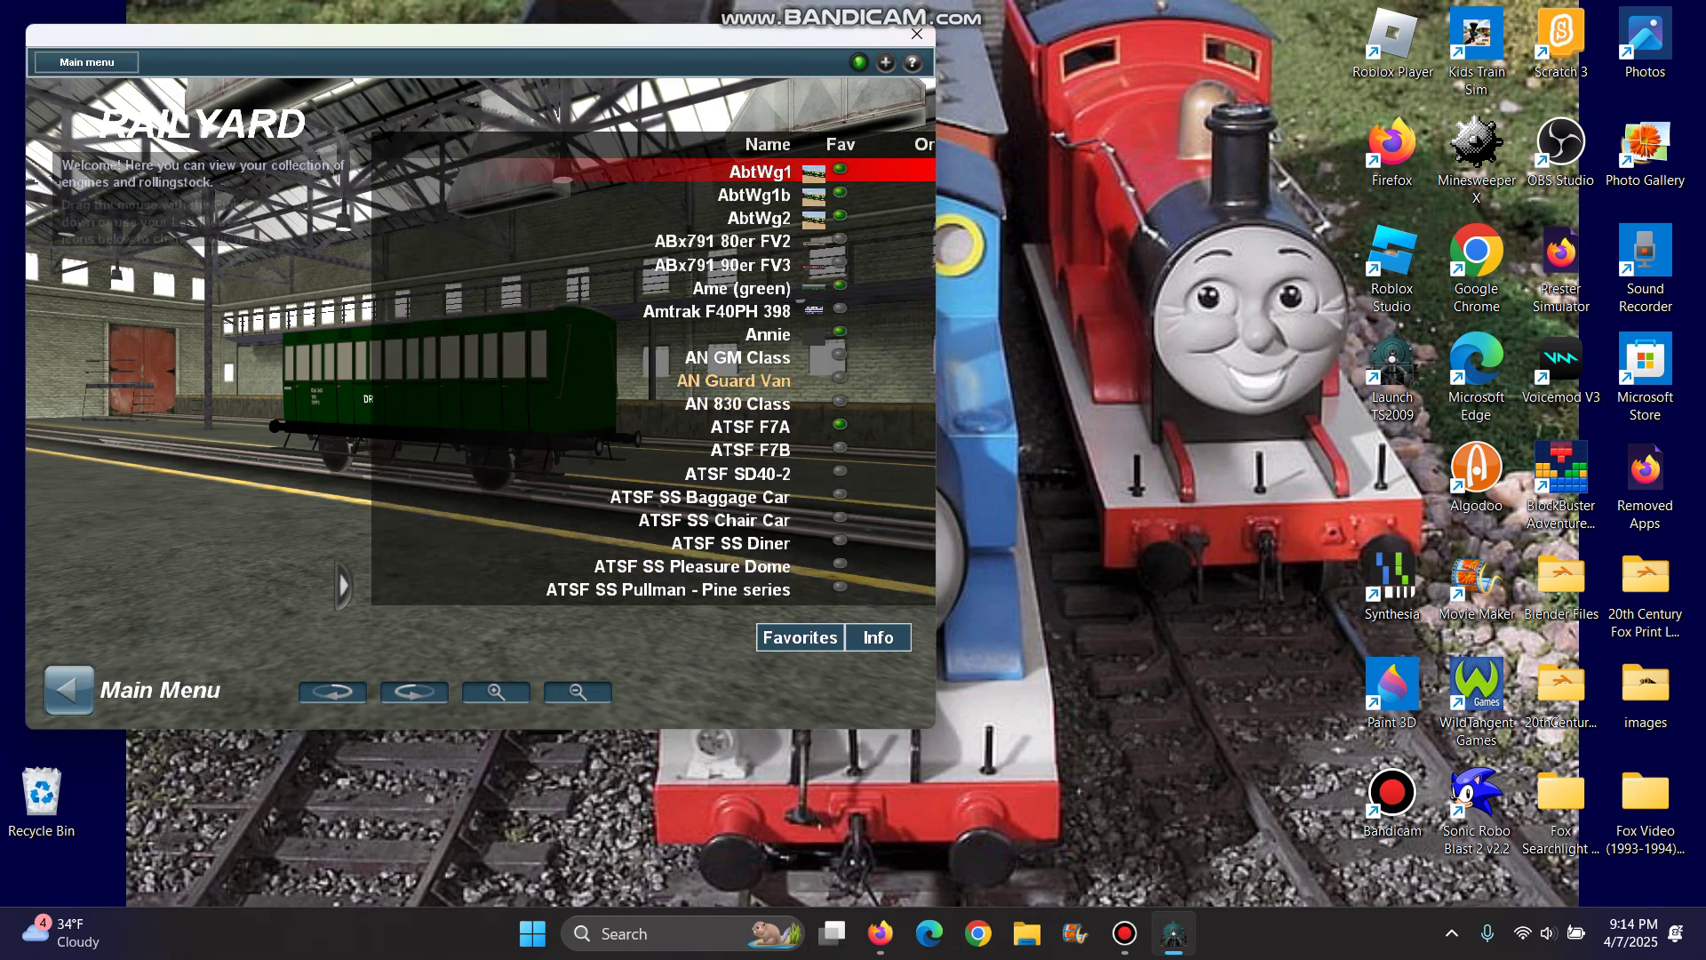
scroll(533, 380, down, 10)
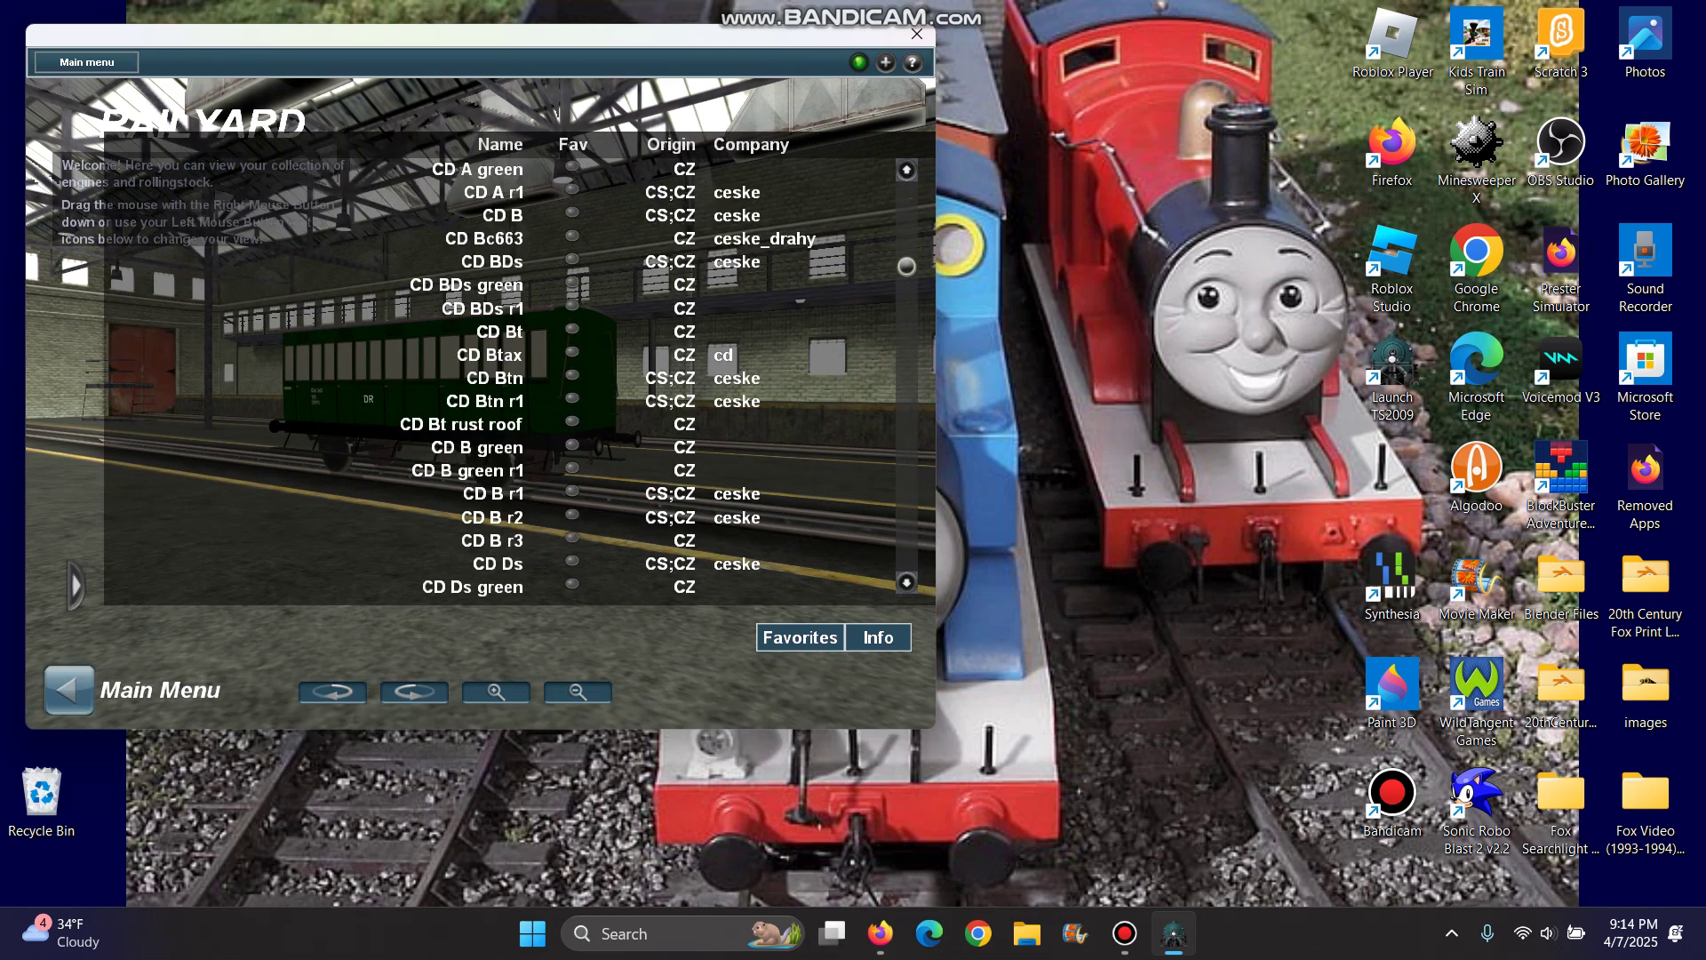